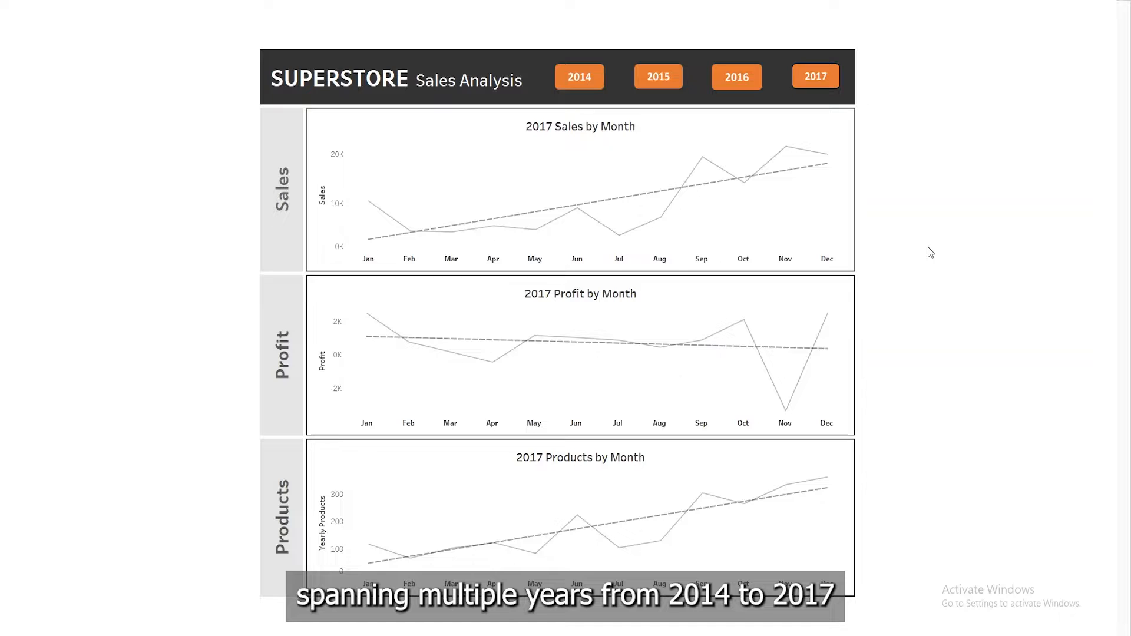
# Examine the Superstore dashboard's Sales, Profit and Products charts for each year from 2014 to 2017 using its year filters
pyautogui.click(589, 86)
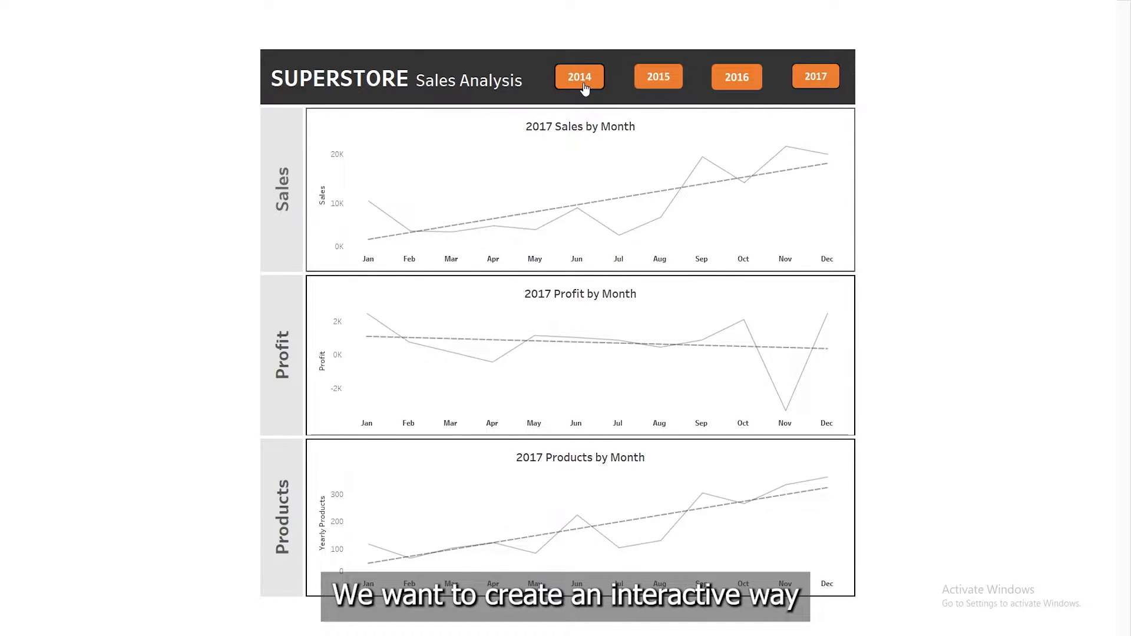
pyautogui.click(648, 86)
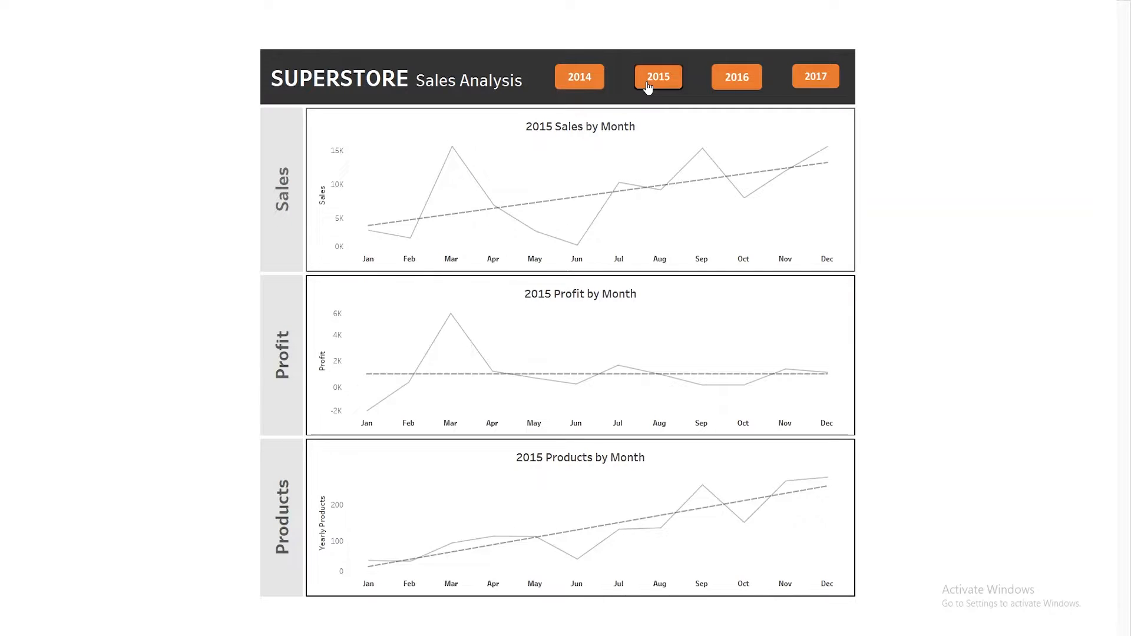
pyautogui.click(720, 86)
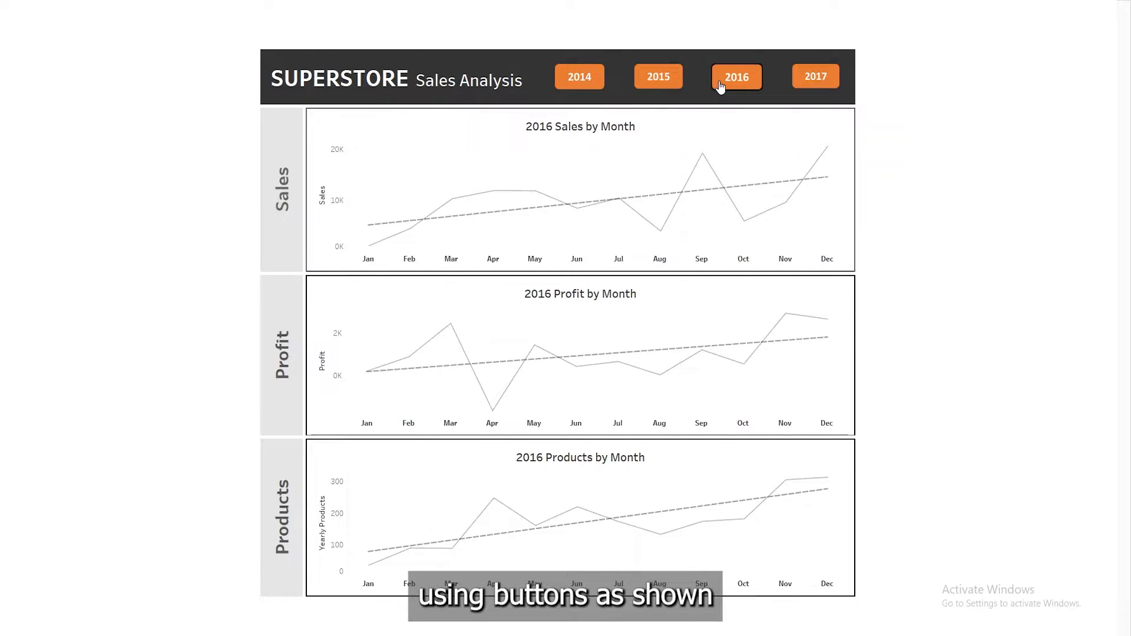
pyautogui.click(808, 80)
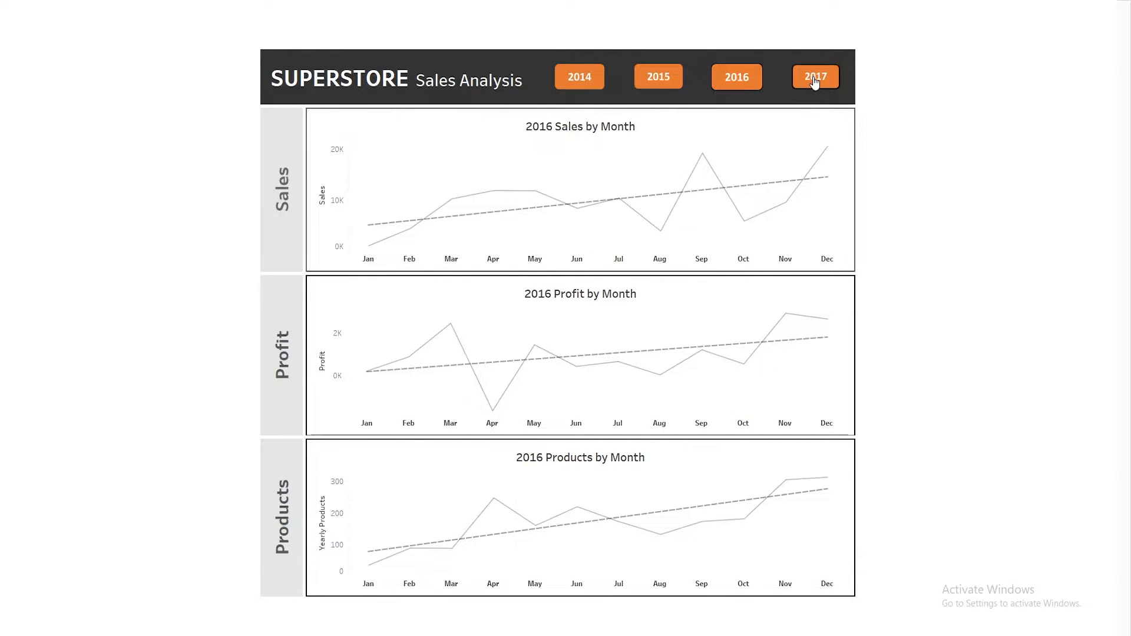
pyautogui.click(678, 82)
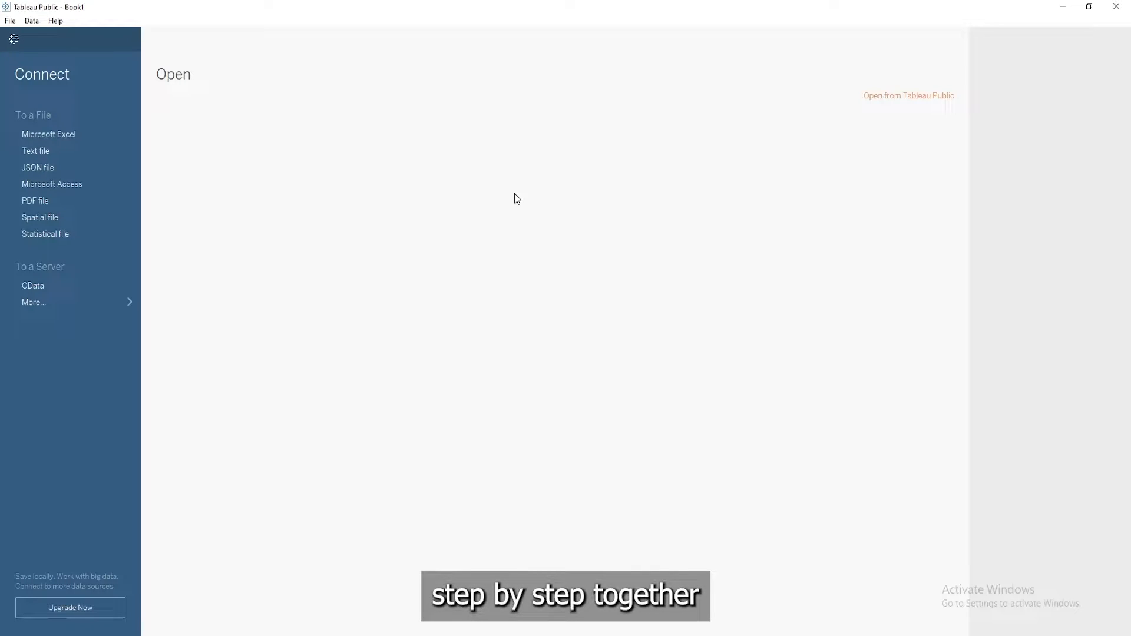
# Connect to the Superstore Dataset Excel workbook and add its Superstore Dataset sheet to the data source canvas
pyautogui.click(89, 135)
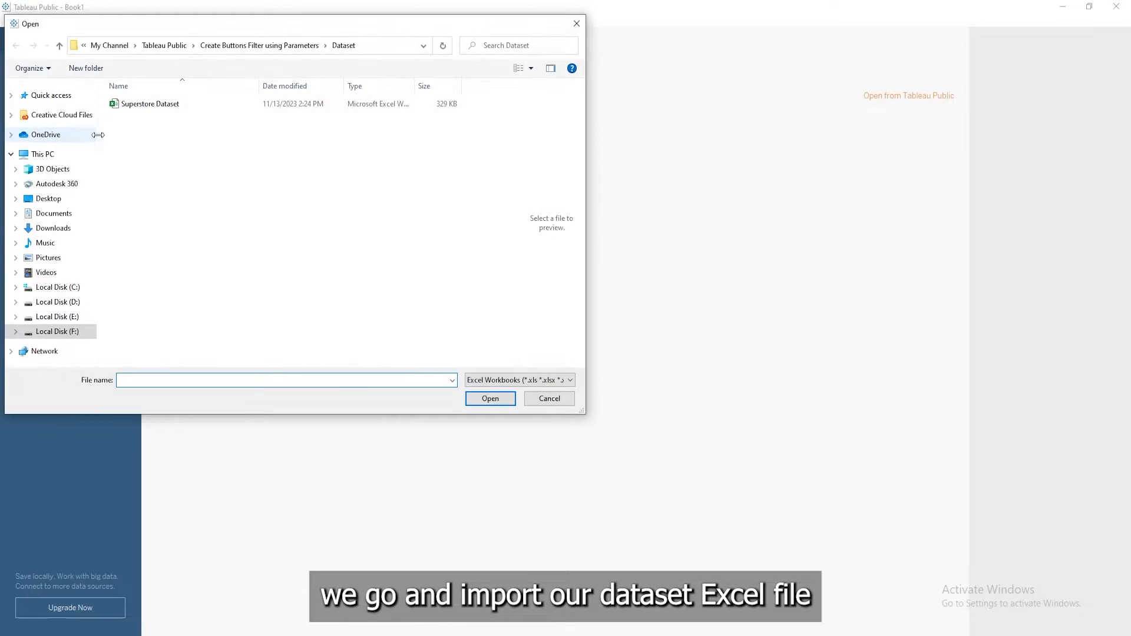
pyautogui.click(152, 105)
pyautogui.click(488, 400)
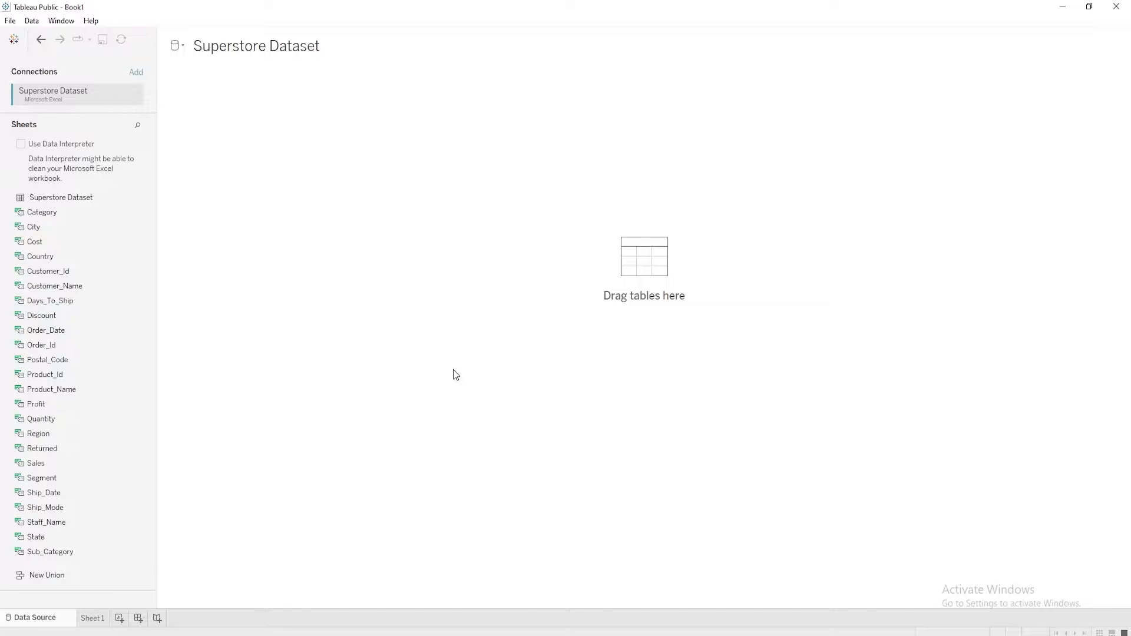
pyautogui.moveTo(97, 201); pyautogui.dragTo(408, 202)
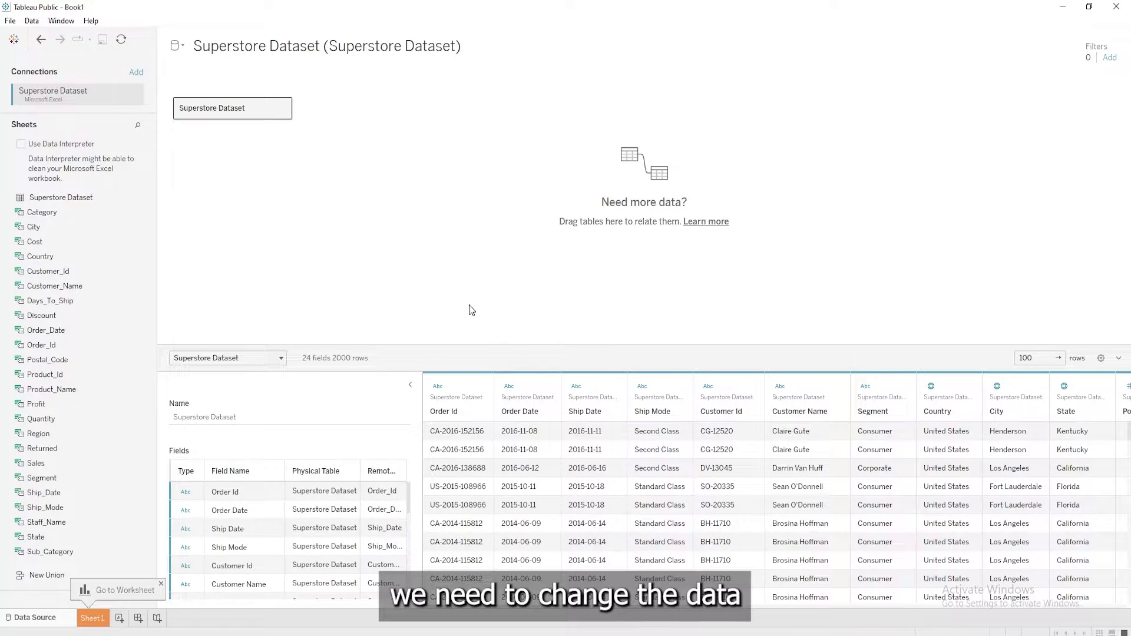
# Change the data type of the Order Date and Ship Date columns to Date
pyautogui.click(510, 389)
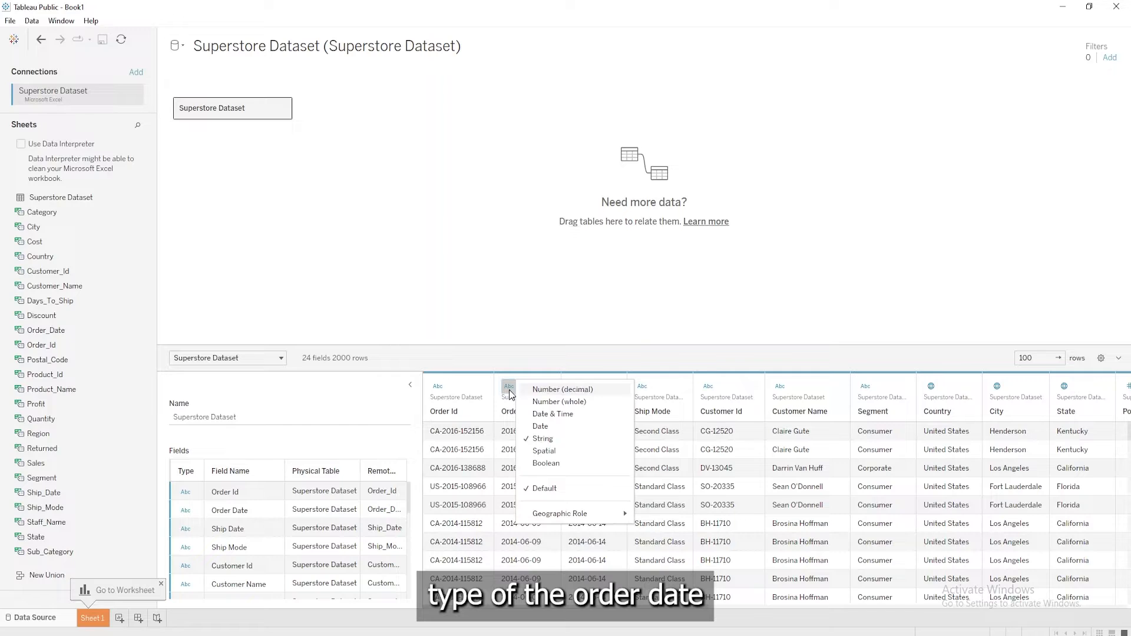
pyautogui.click(541, 427)
pyautogui.click(576, 386)
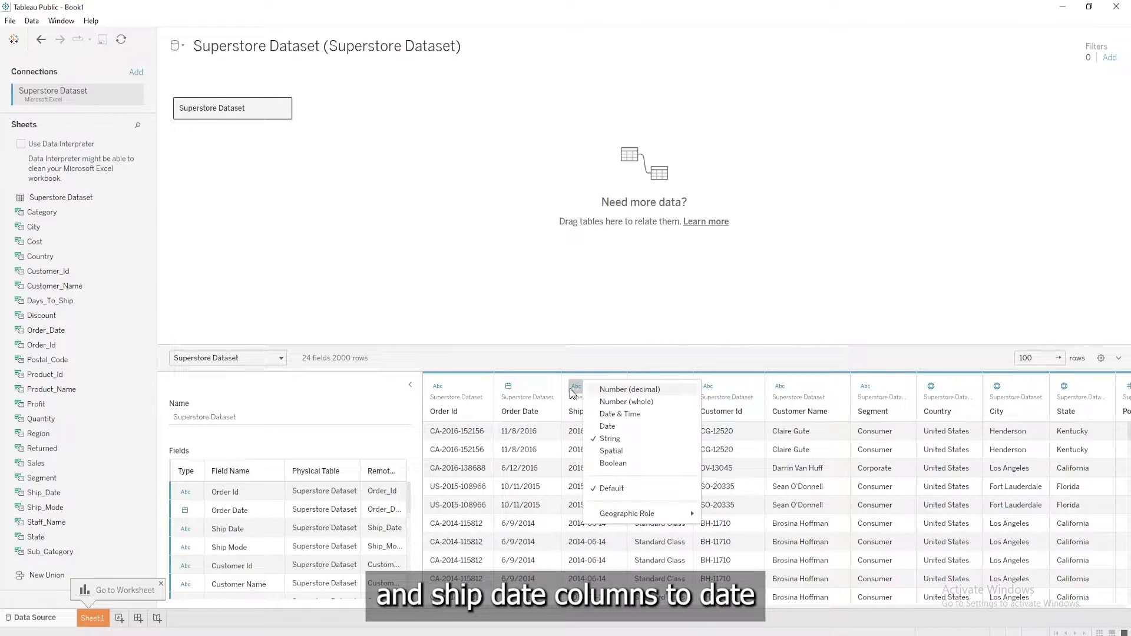
pyautogui.click(609, 427)
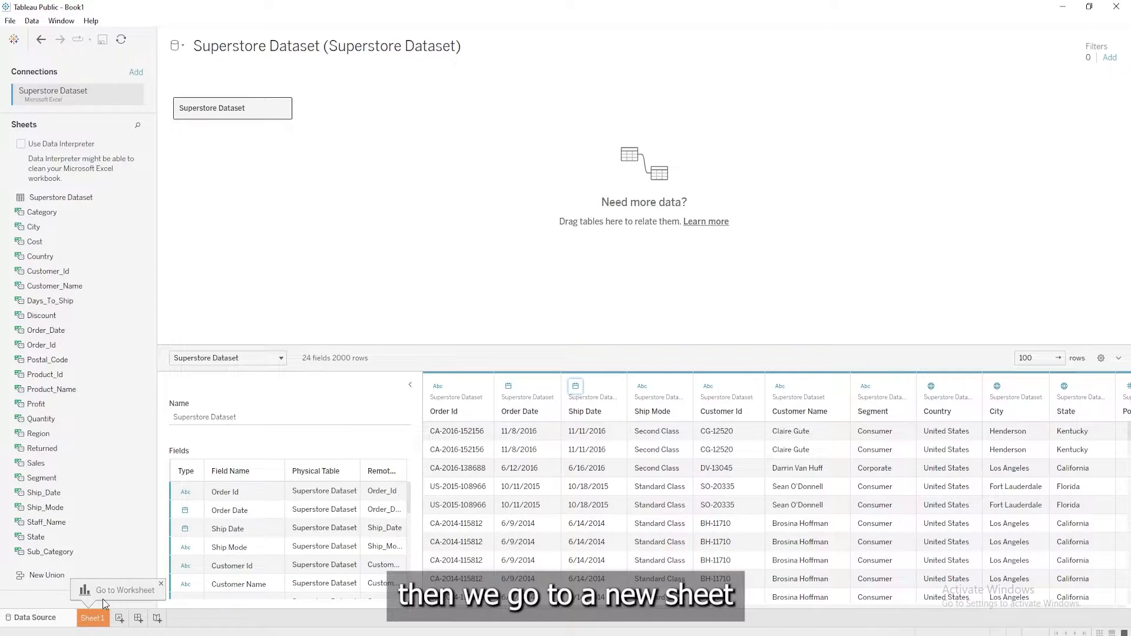
# Start a new parameter on Sheet 1 and name it Order Year
pyautogui.click(93, 617)
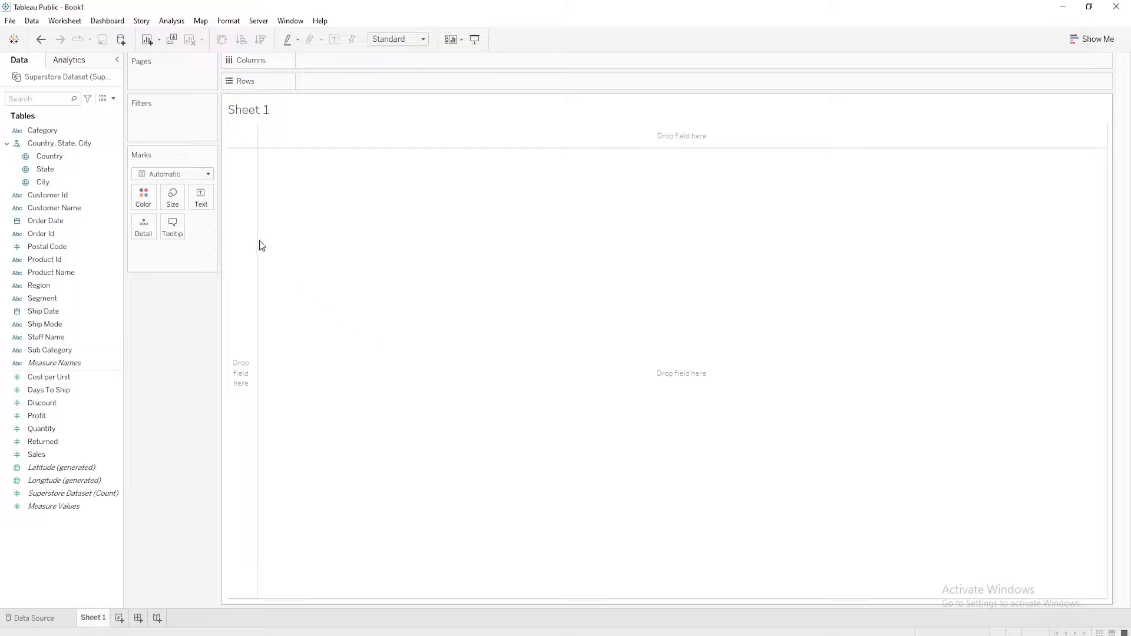
pyautogui.click(113, 99)
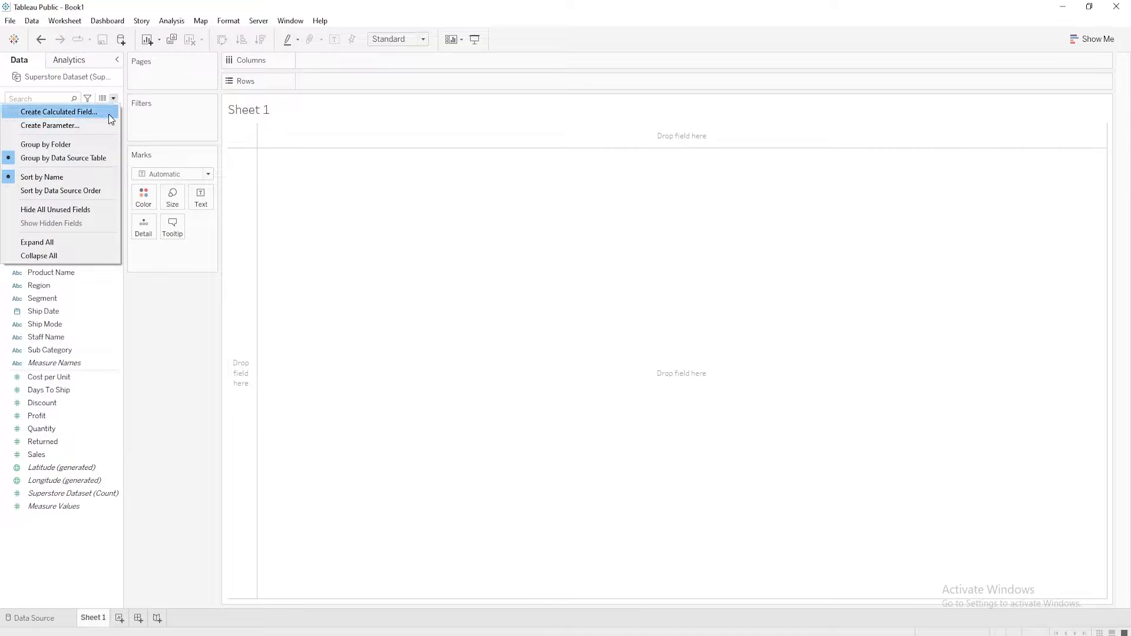
pyautogui.click(107, 123)
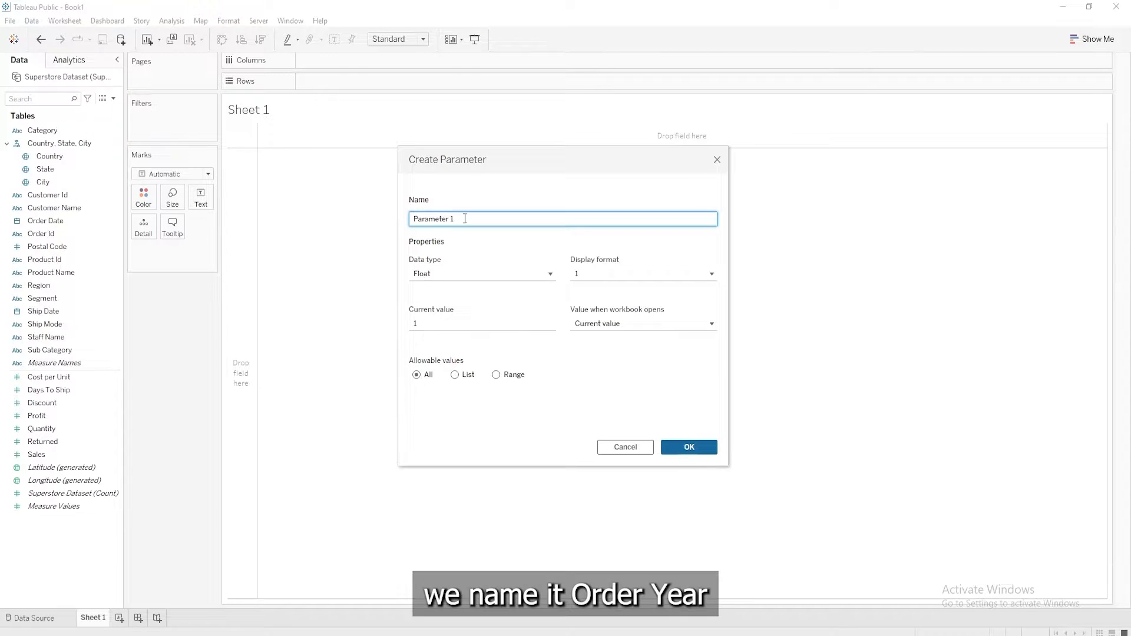
pyautogui.moveTo(465, 218); pyautogui.dragTo(359, 213)
pyautogui.write('Order Year')
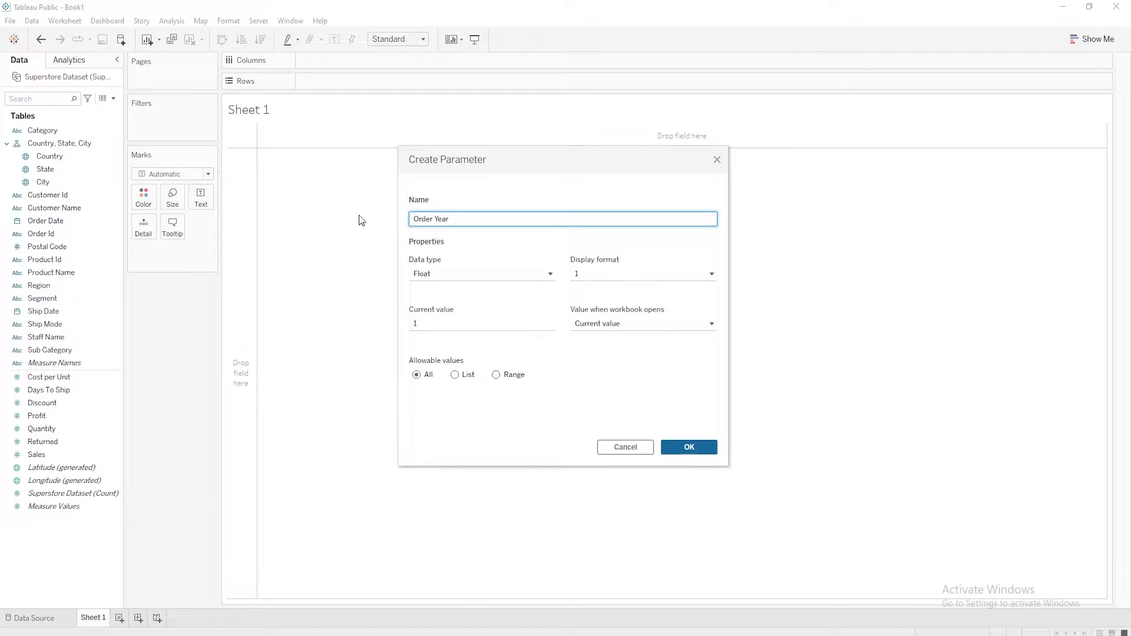
# Restrict the Order Year parameter's allowable values to a list containing 2014, 2015, 2016 and 2017
pyautogui.click(455, 374)
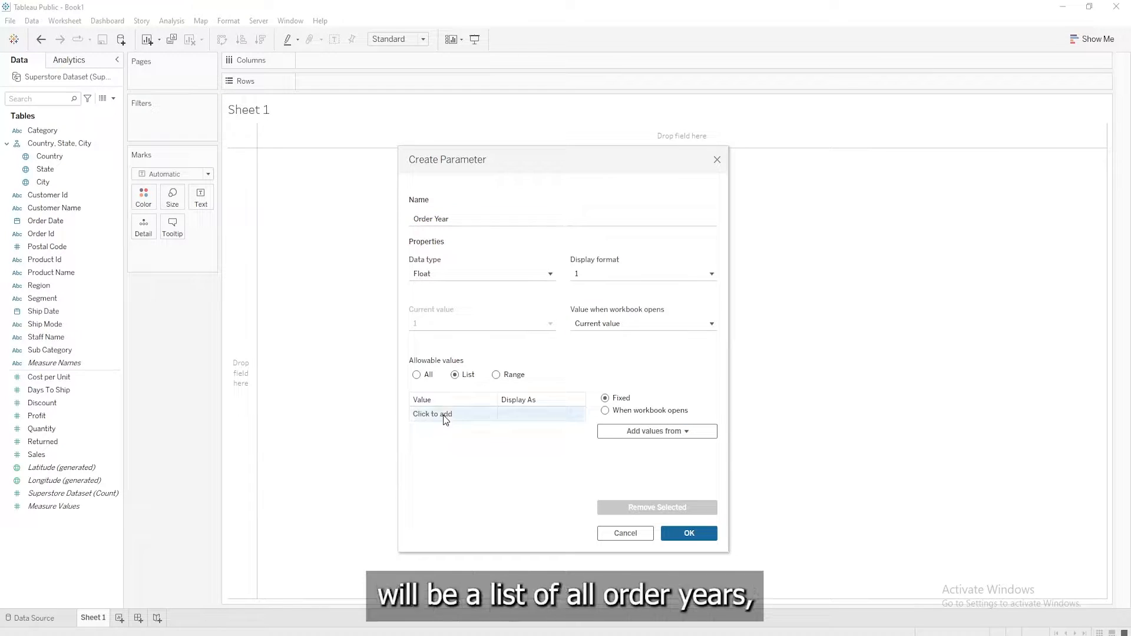
pyautogui.click(444, 414)
pyautogui.write('2014')
pyautogui.press('Return')
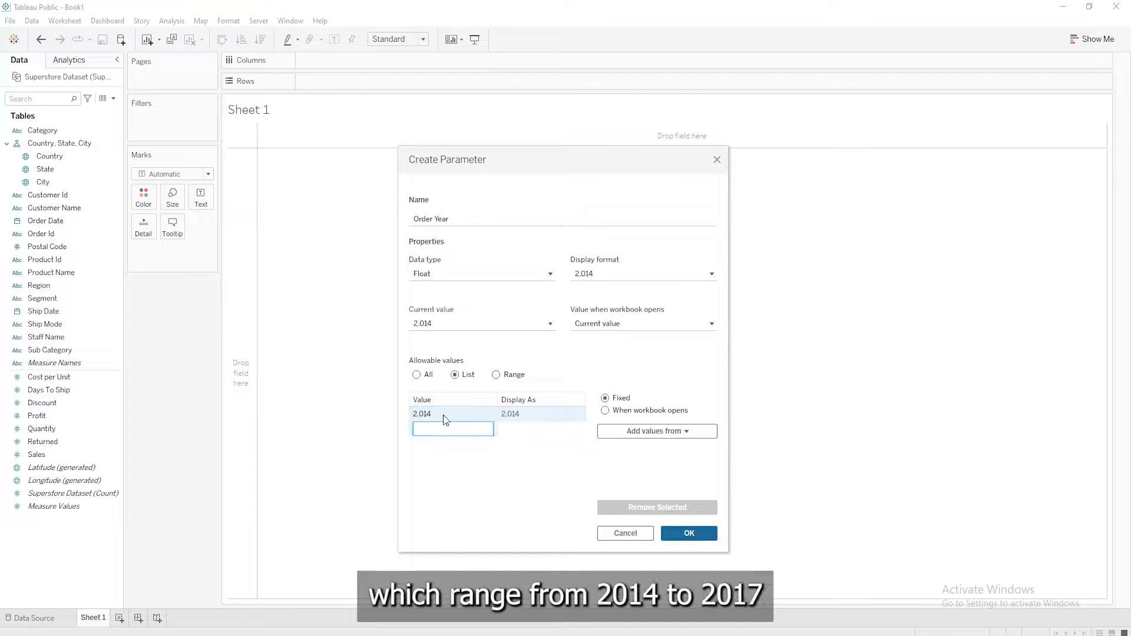
pyautogui.write('2,015')
pyautogui.press('Return')
pyautogui.write('2,016')
pyautogui.press('Return')
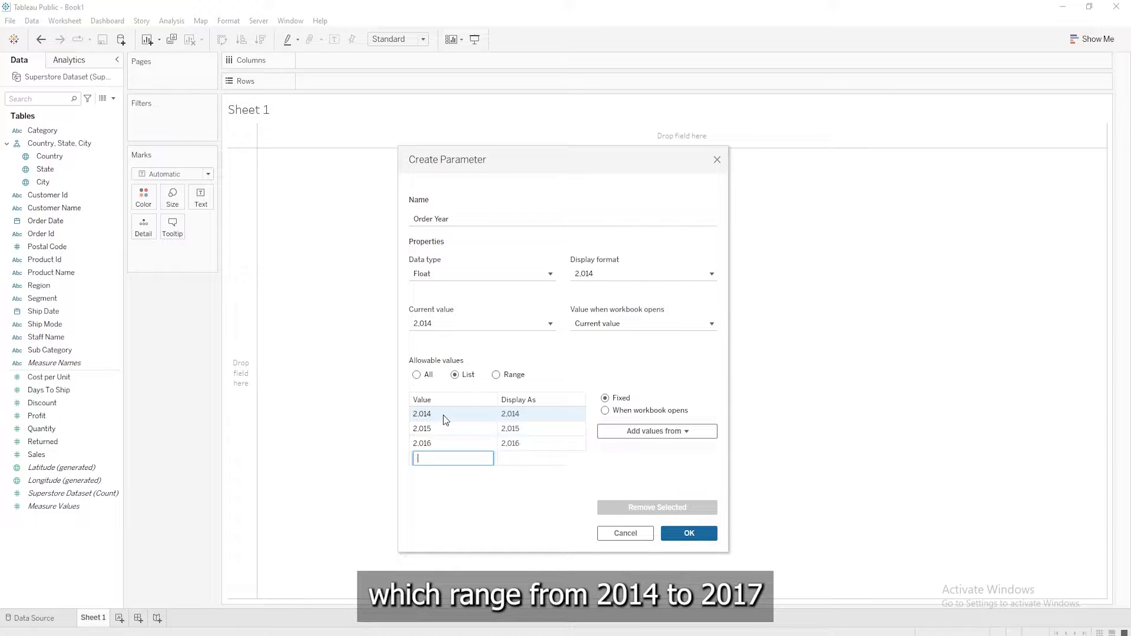
pyautogui.write('2017')
pyautogui.press('Return')
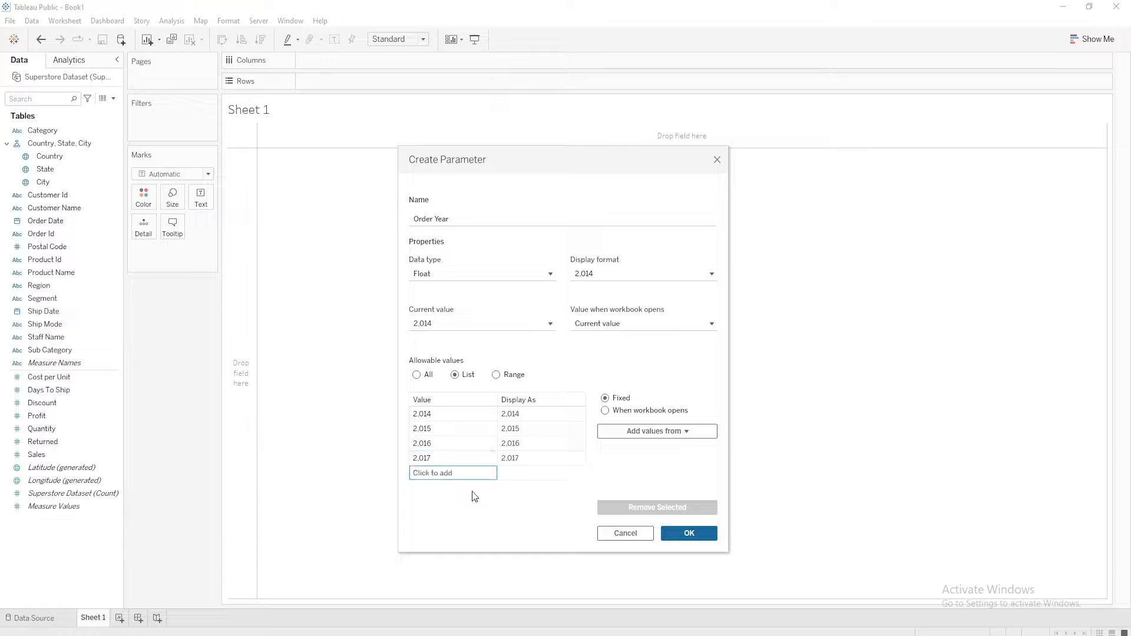
# Give the Order Year parameter a custom number format with zero decimals and no thousands separators, and save the parameter
pyautogui.click(711, 275)
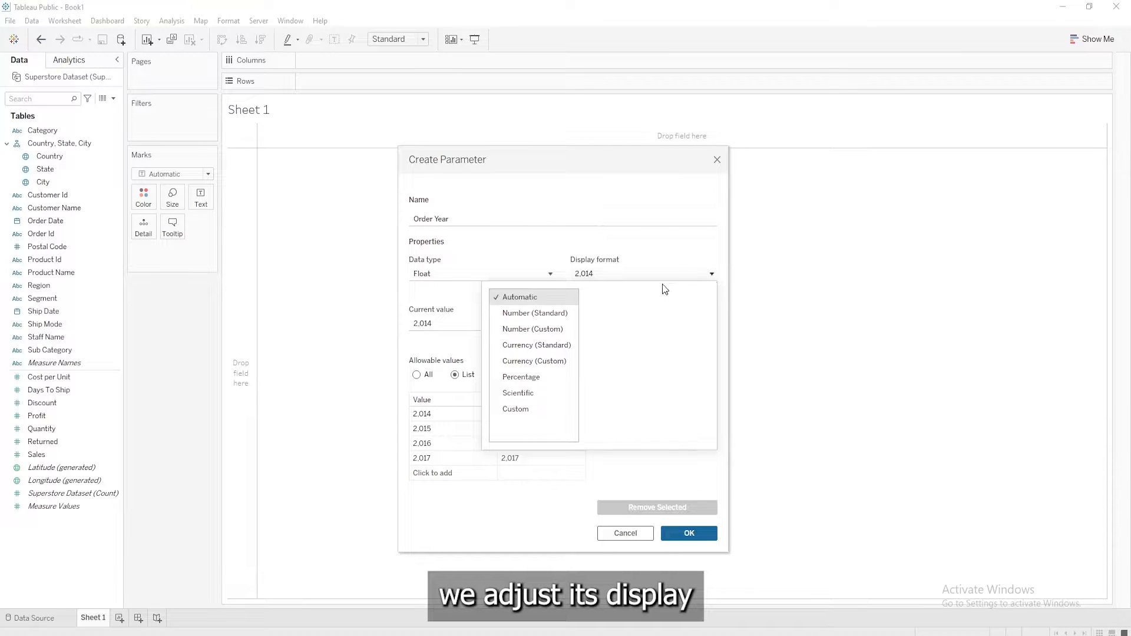
pyautogui.click(533, 329)
pyautogui.click(704, 312)
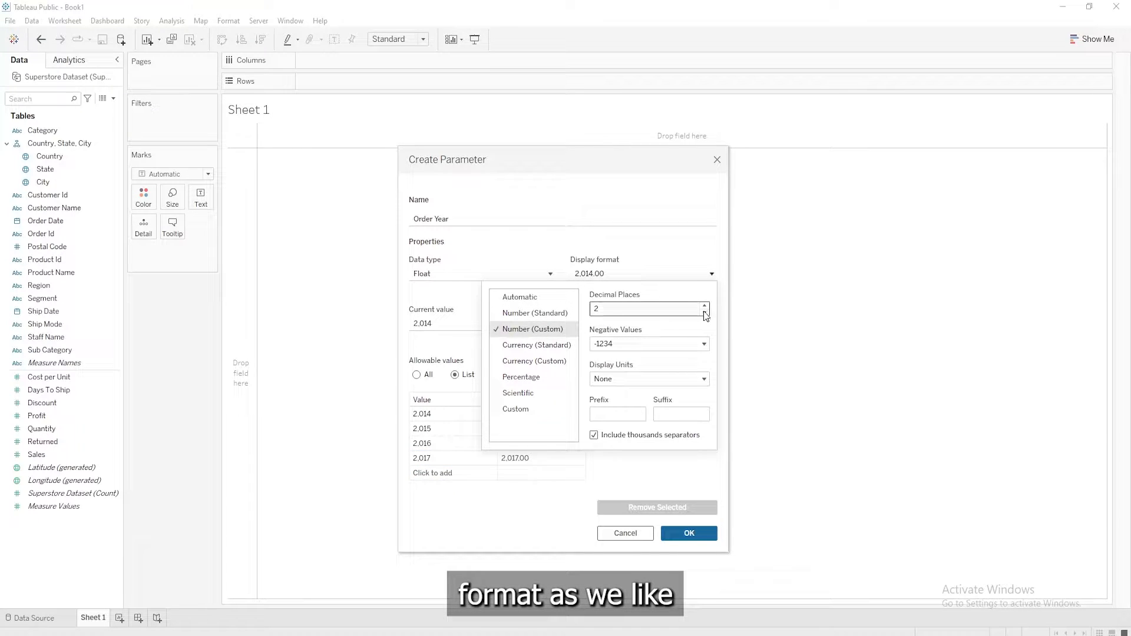
pyautogui.click(705, 312)
pyautogui.click(629, 435)
pyautogui.click(519, 524)
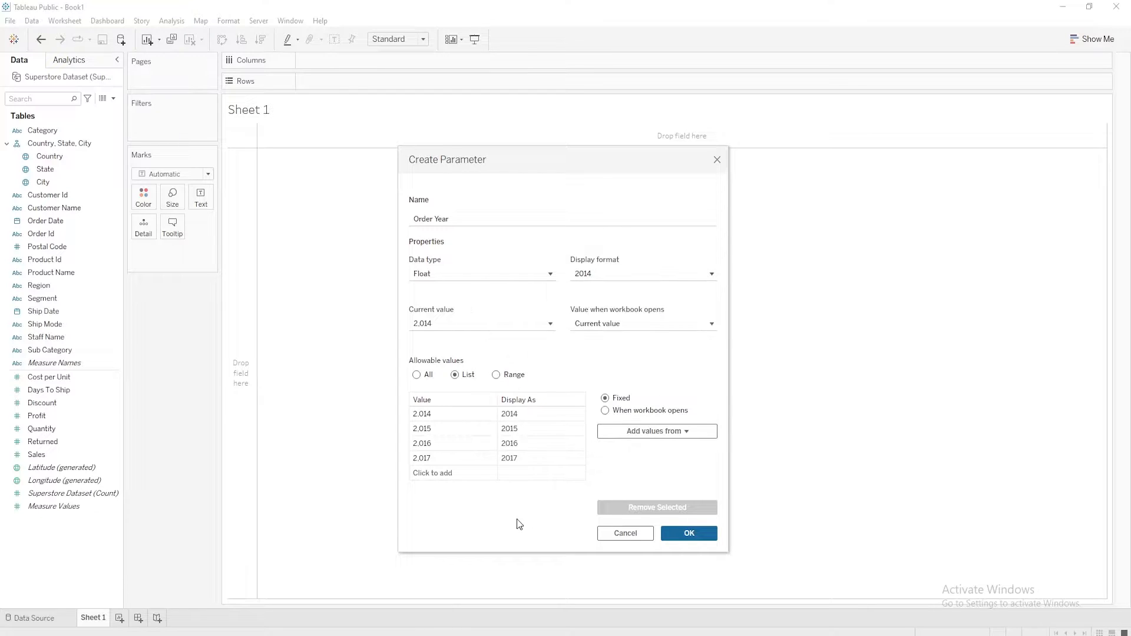
pyautogui.click(687, 533)
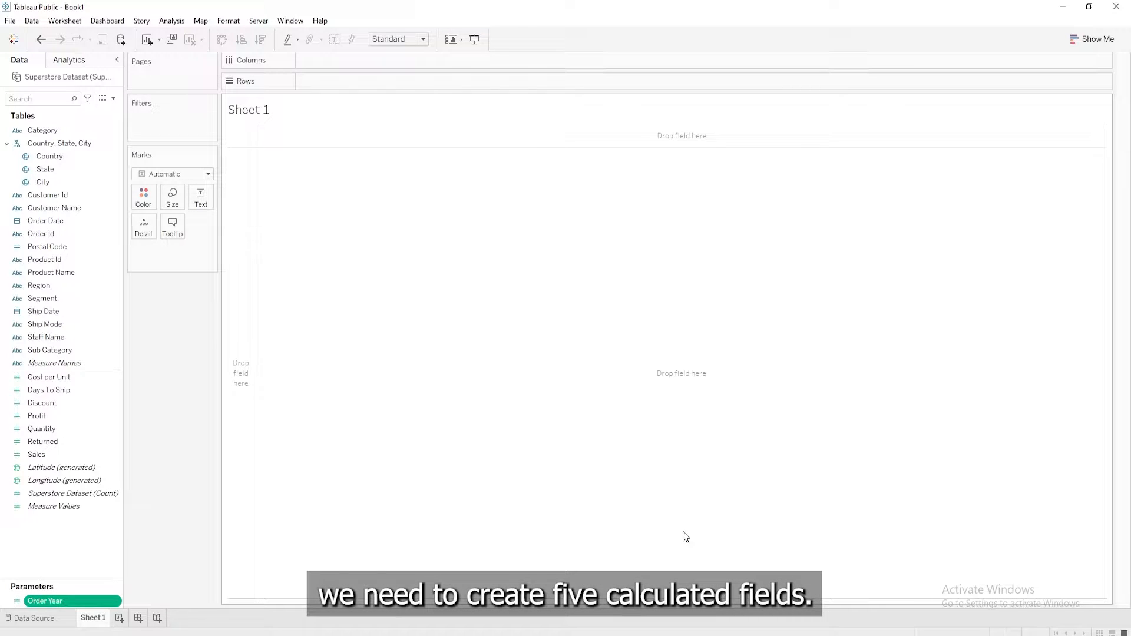
# Start a new calculated field and name it 2014 Sales
pyautogui.click(113, 99)
pyautogui.click(109, 110)
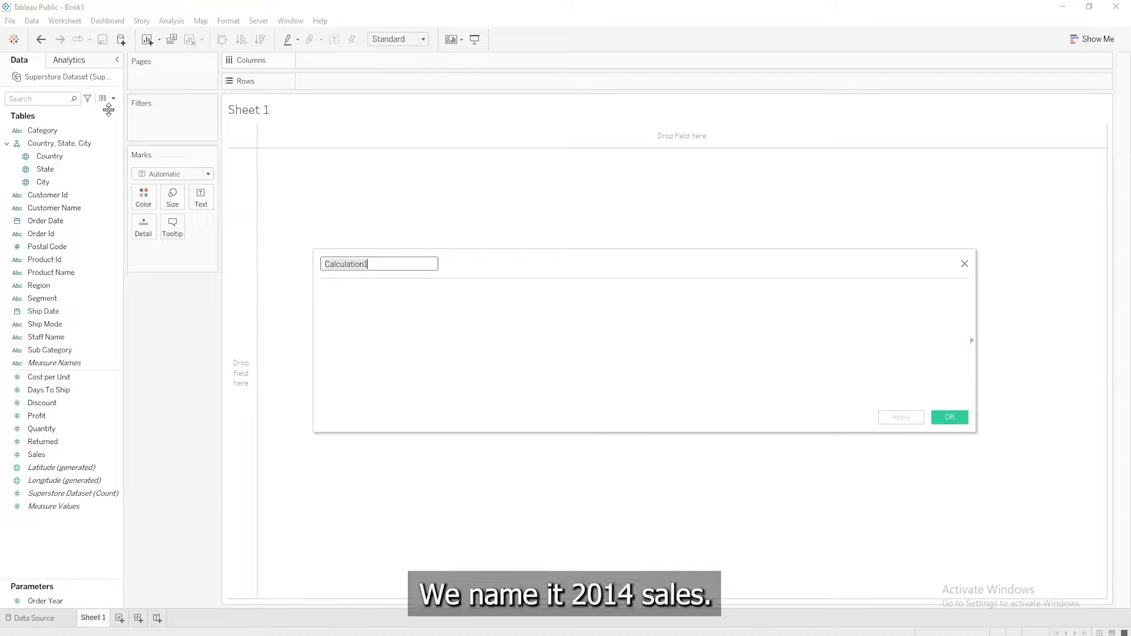
pyautogui.write('2014 Sales')
pyautogui.press('Tab')
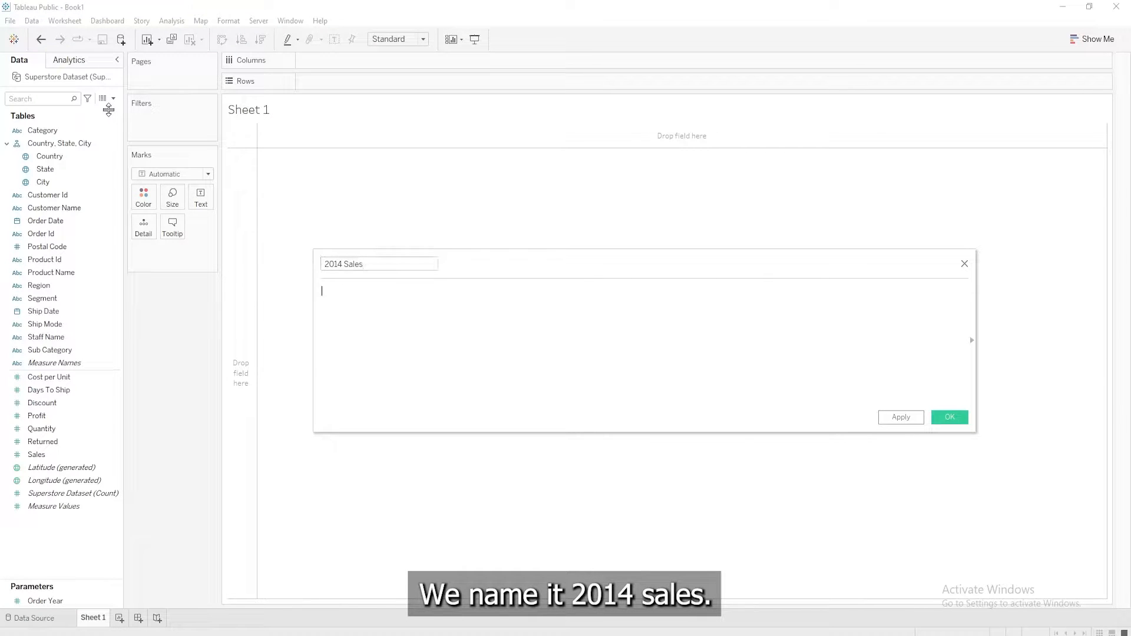
# Enter the formula IF YEAR([Order Date]) = 2014 THEN [Sales] END for the 2014 Sales field and save it
pyautogui.write('IF yea')
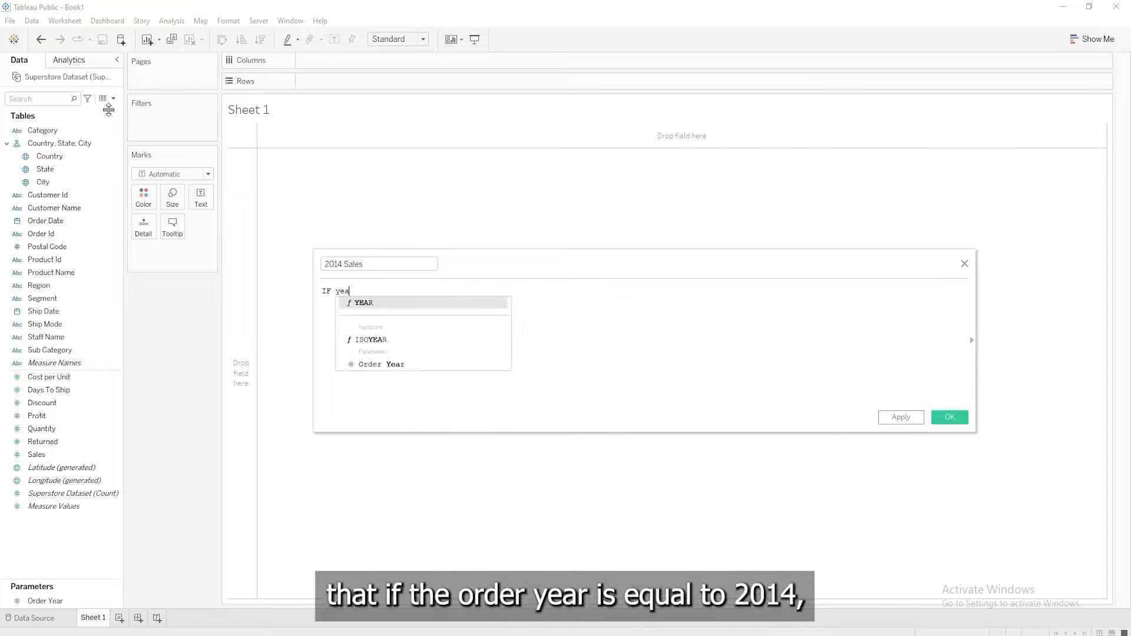
pyautogui.press('Return')
pyautogui.write('or')
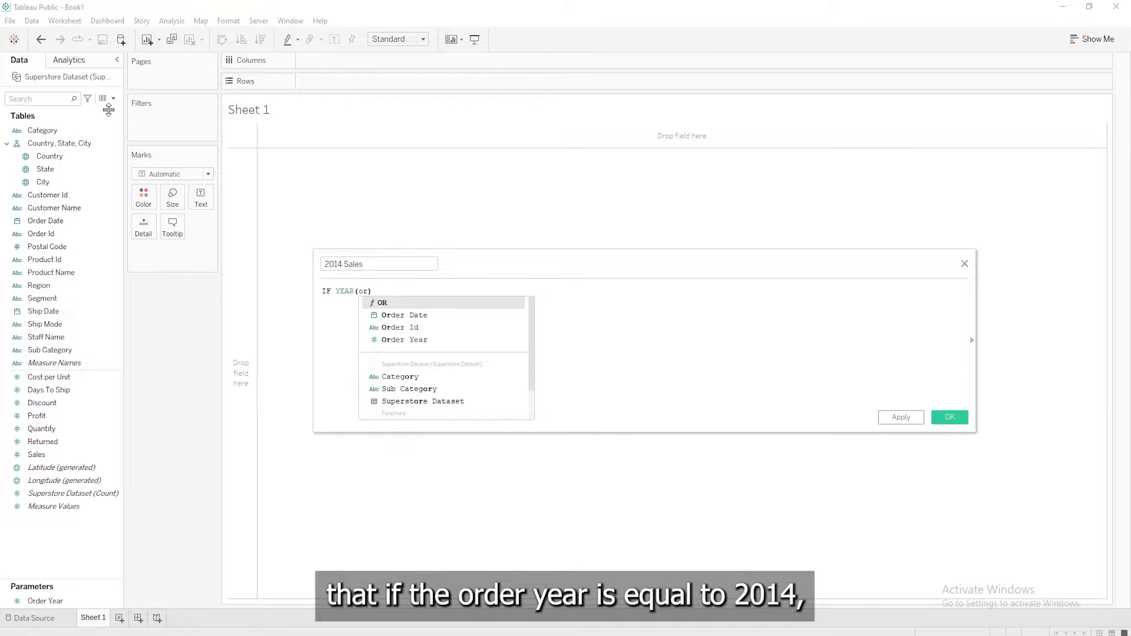
pyautogui.doubleClick(406, 315)
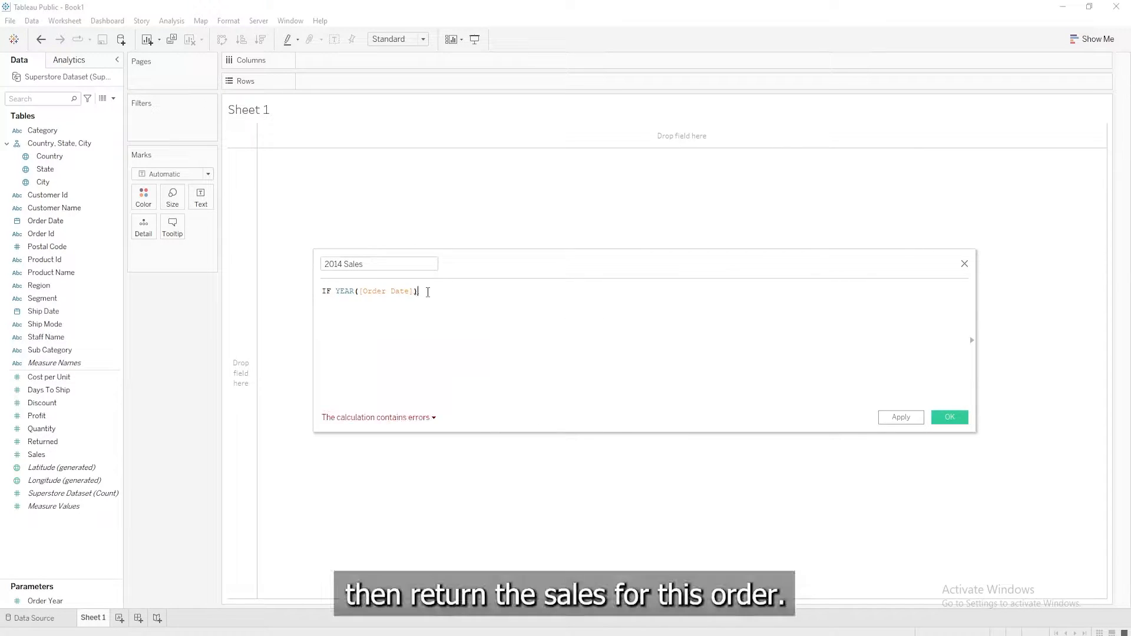
pyautogui.write('= 2014 THEN')
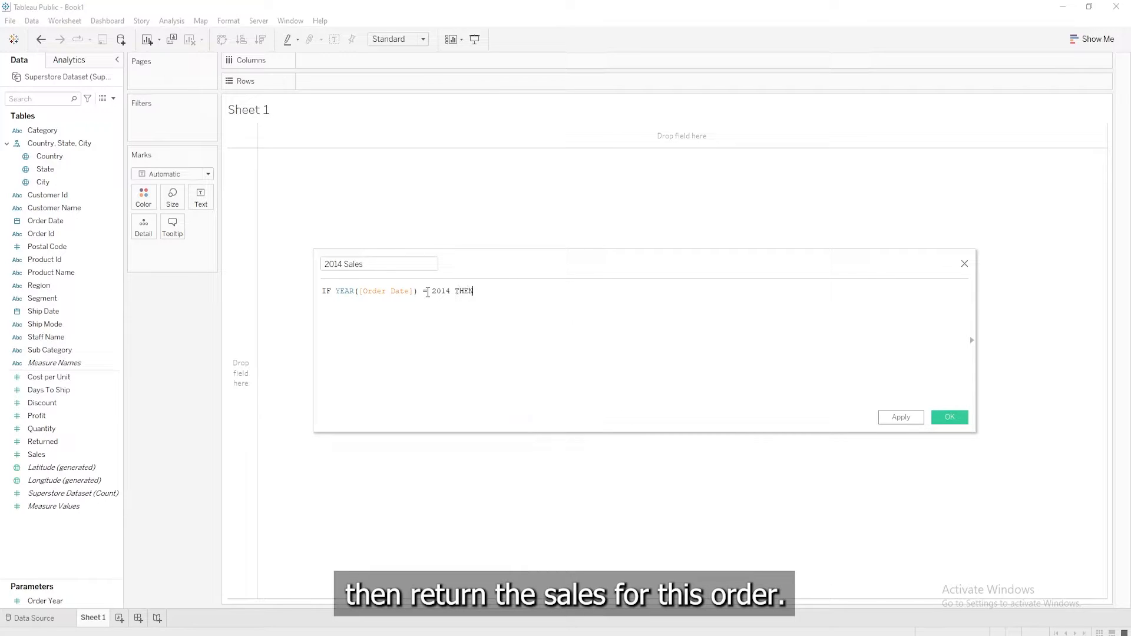
pyautogui.write(' sal')
pyautogui.press('Return')
pyautogui.write('end')
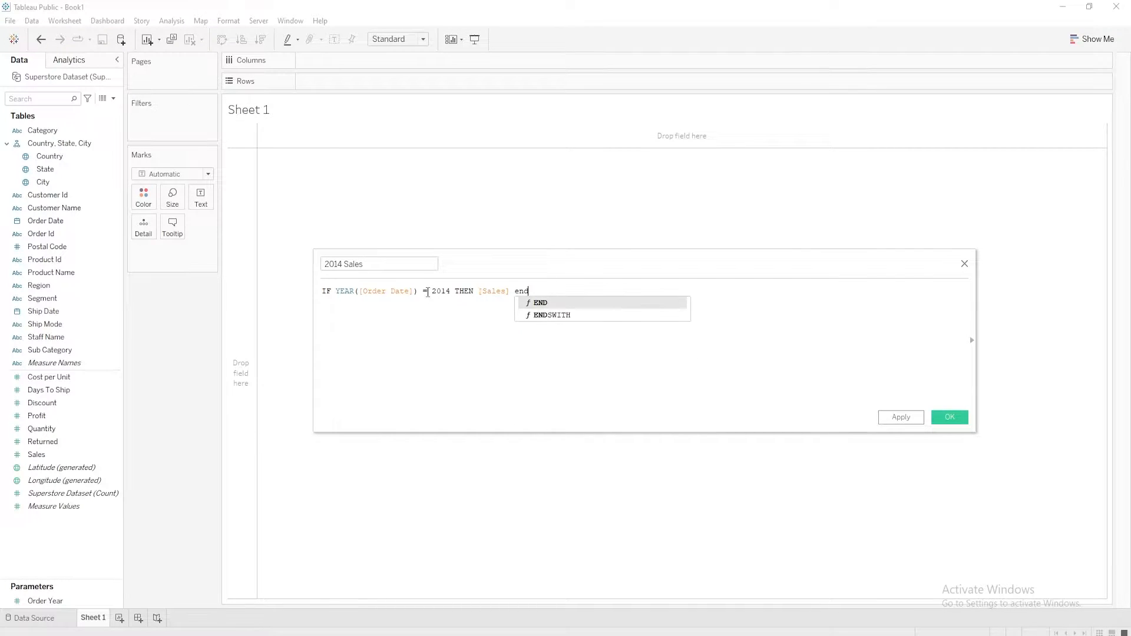
pyautogui.press('Return')
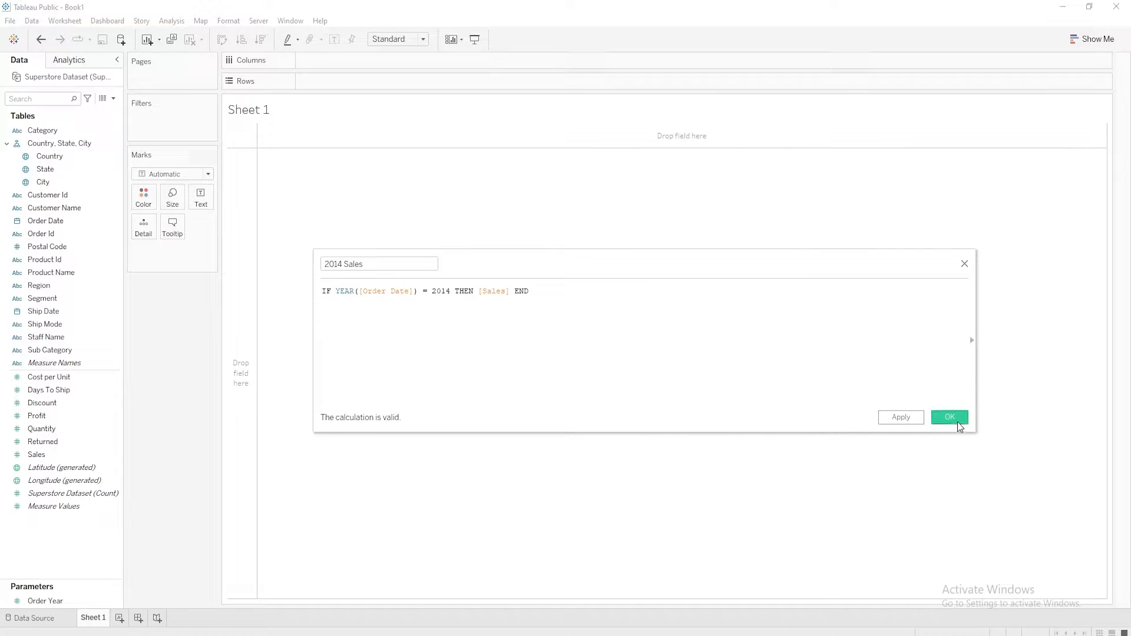
pyautogui.click(955, 419)
# Duplicate the 2014 Sales calculated field, and duplicate each resulting copy in turn, until there are three copies
pyautogui.rightClick(117, 378)
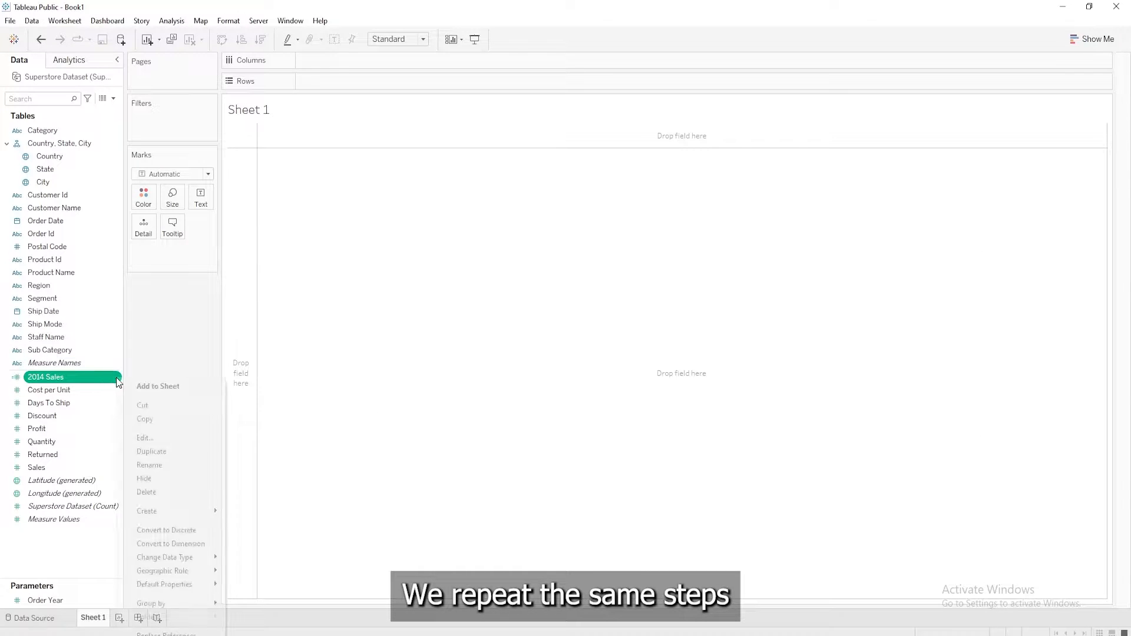
pyautogui.rightClick(116, 378)
pyautogui.click(142, 451)
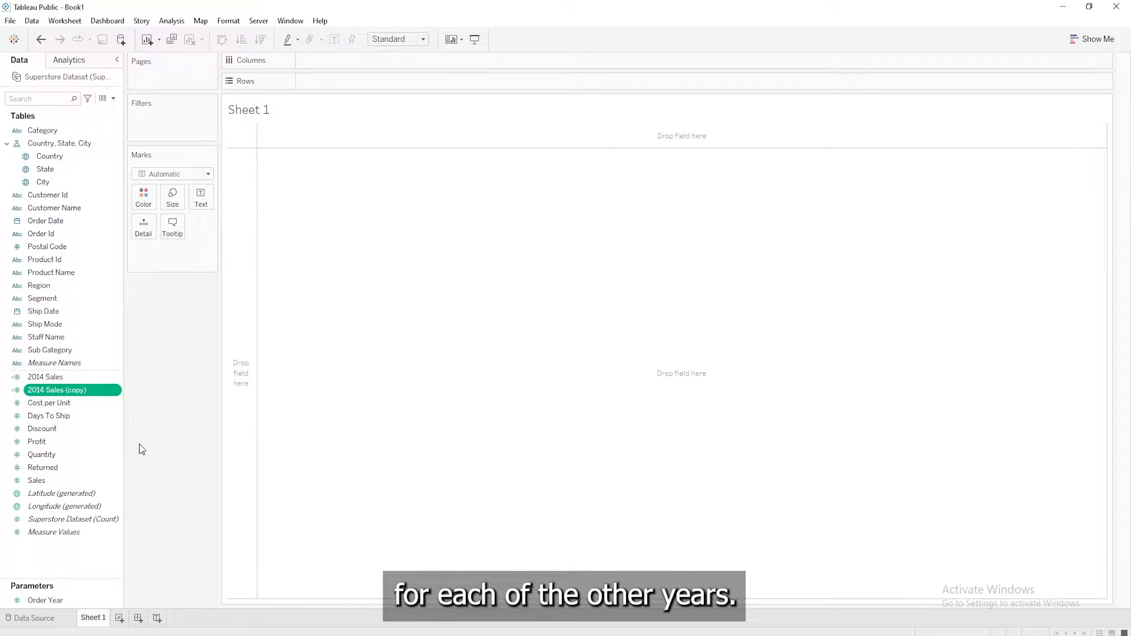
pyautogui.rightClick(115, 393)
pyautogui.click(142, 182)
pyautogui.rightClick(112, 404)
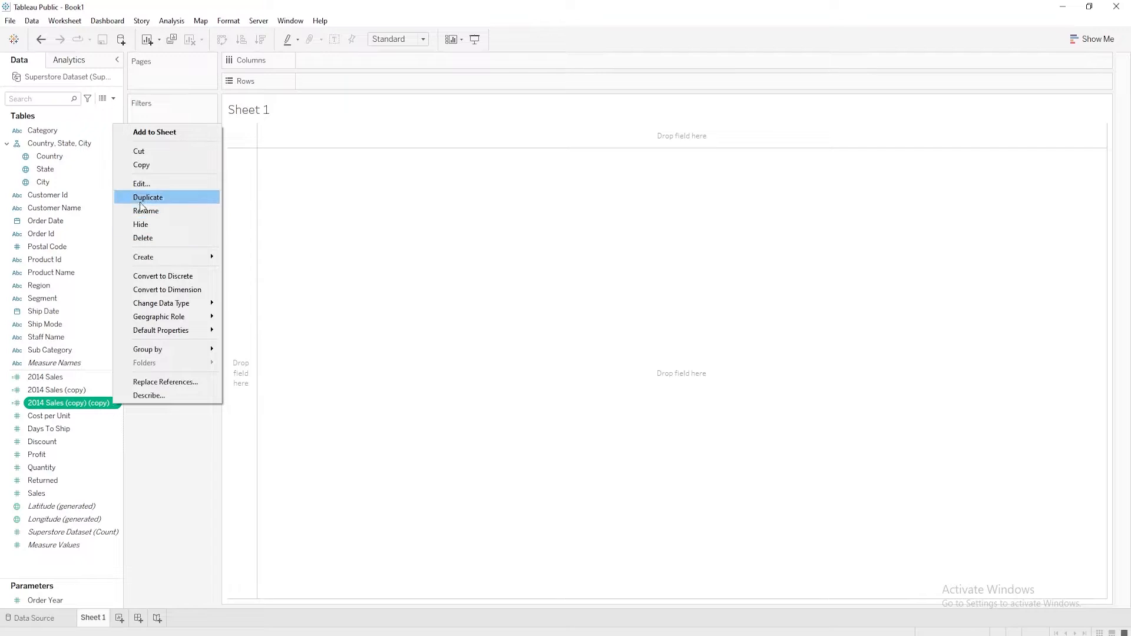
pyautogui.click(141, 199)
# Edit the first copy of 2014 Sales: rename it 2015 Sales, set the formula's year to 2015, and save it
pyautogui.rightClick(112, 390)
pyautogui.click(142, 169)
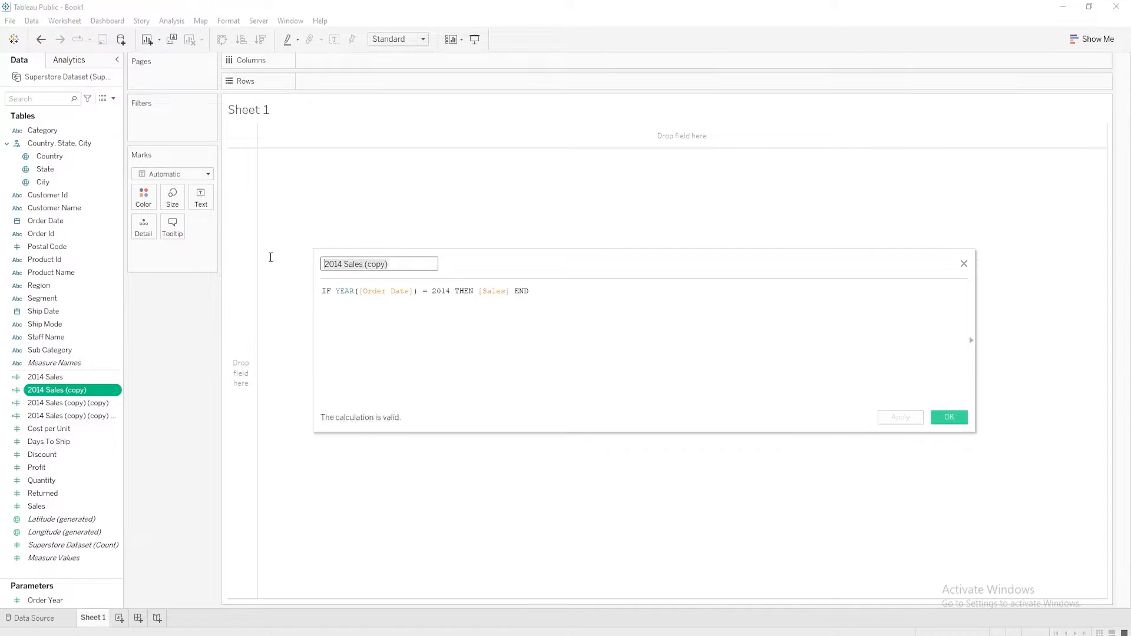
pyautogui.write('2015 Sales')
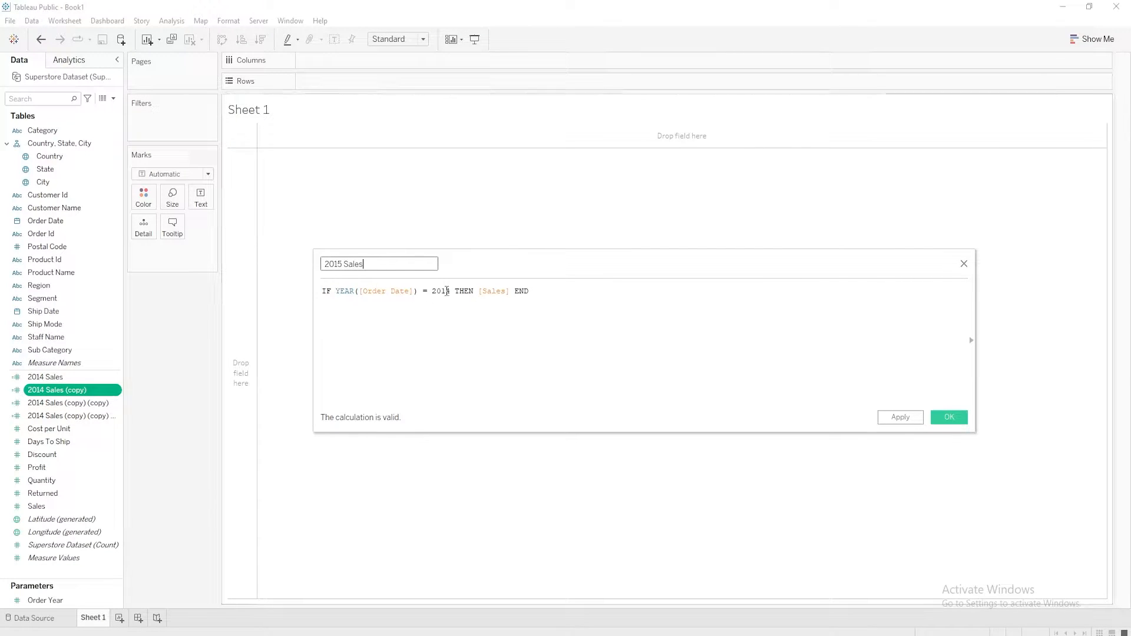
pyautogui.doubleClick(447, 291)
pyautogui.write('2015')
pyautogui.click(955, 421)
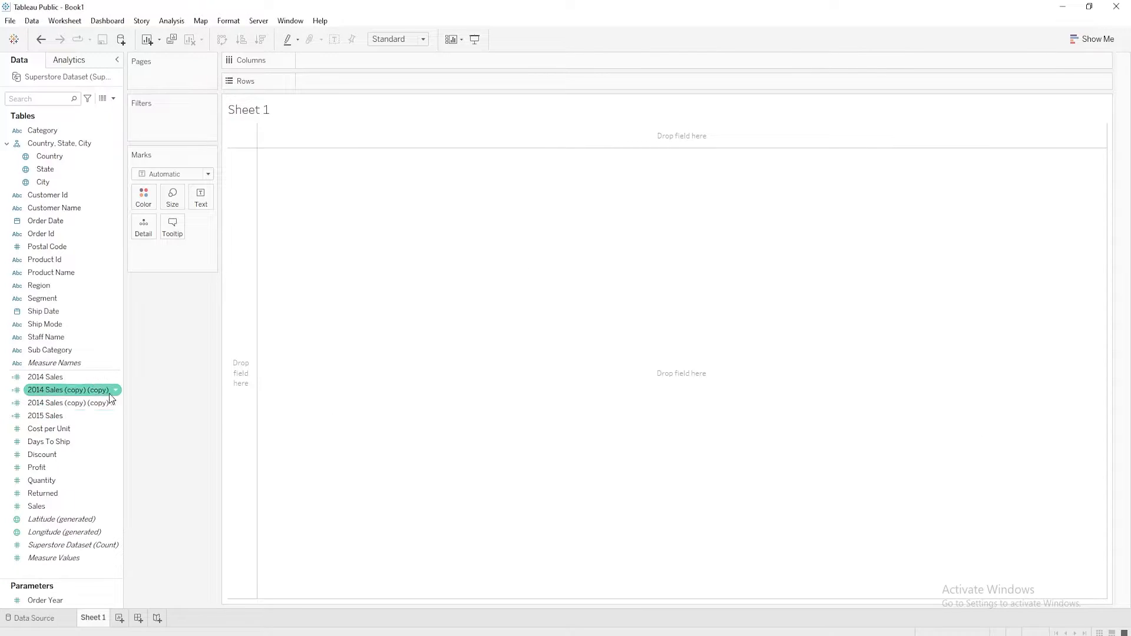
# Turn the next 2014 Sales copy into 2016 Sales, with the formula's year set to 2016, and save it
pyautogui.rightClick(110, 394)
pyautogui.click(147, 171)
pyautogui.write('20')
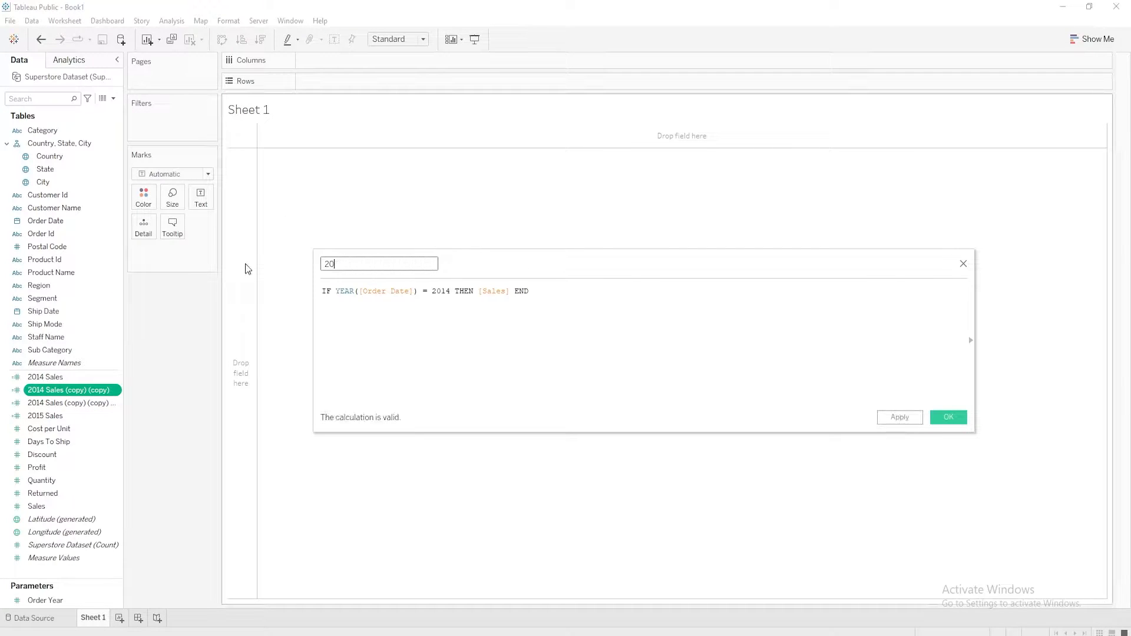
pyautogui.write('16 Sales')
pyautogui.doubleClick(441, 291)
pyautogui.write('201')
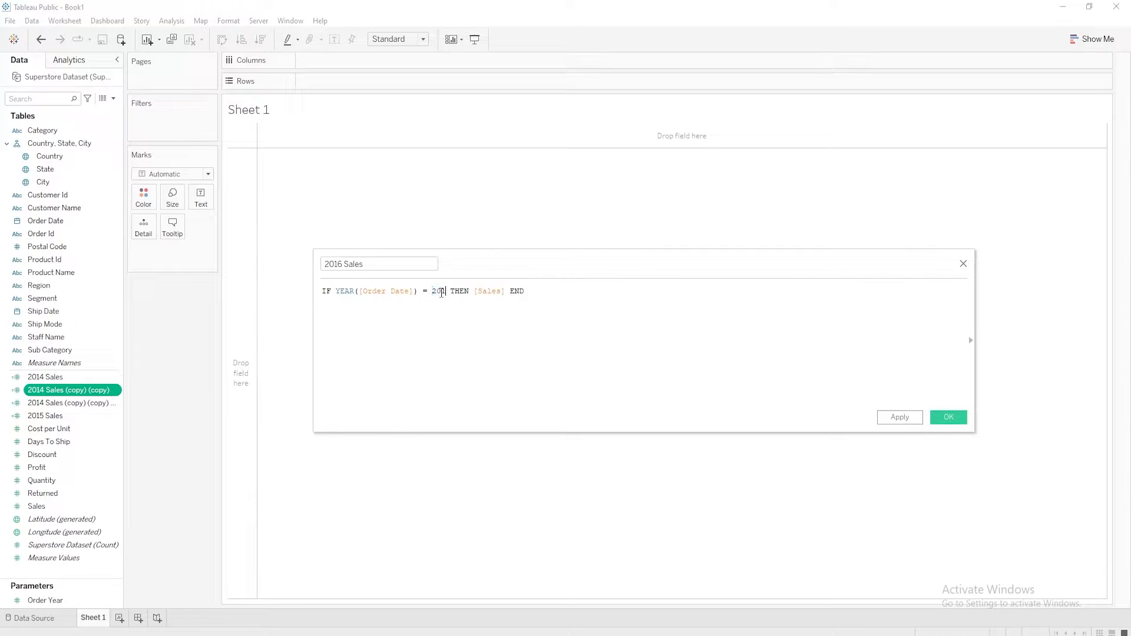
pyautogui.write('6')
pyautogui.click(942, 417)
# Turn the last remaining 2014 Sales copy into 2017 Sales, with the formula's year set to 2017, and save it
pyautogui.rightClick(113, 389)
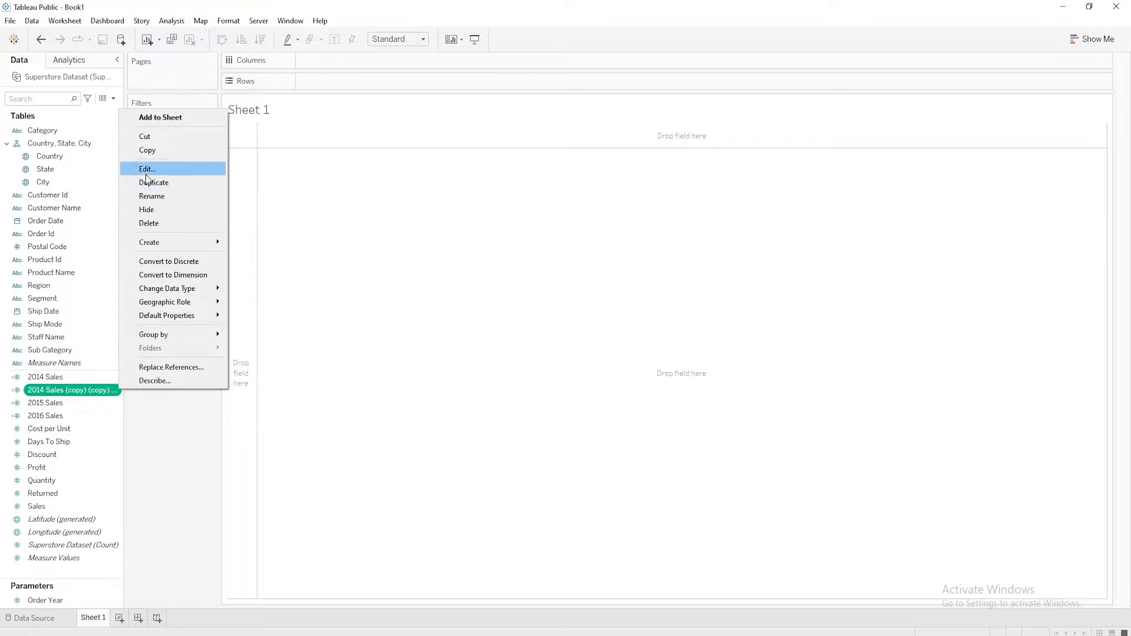
pyautogui.click(148, 169)
pyautogui.write('2017 ')
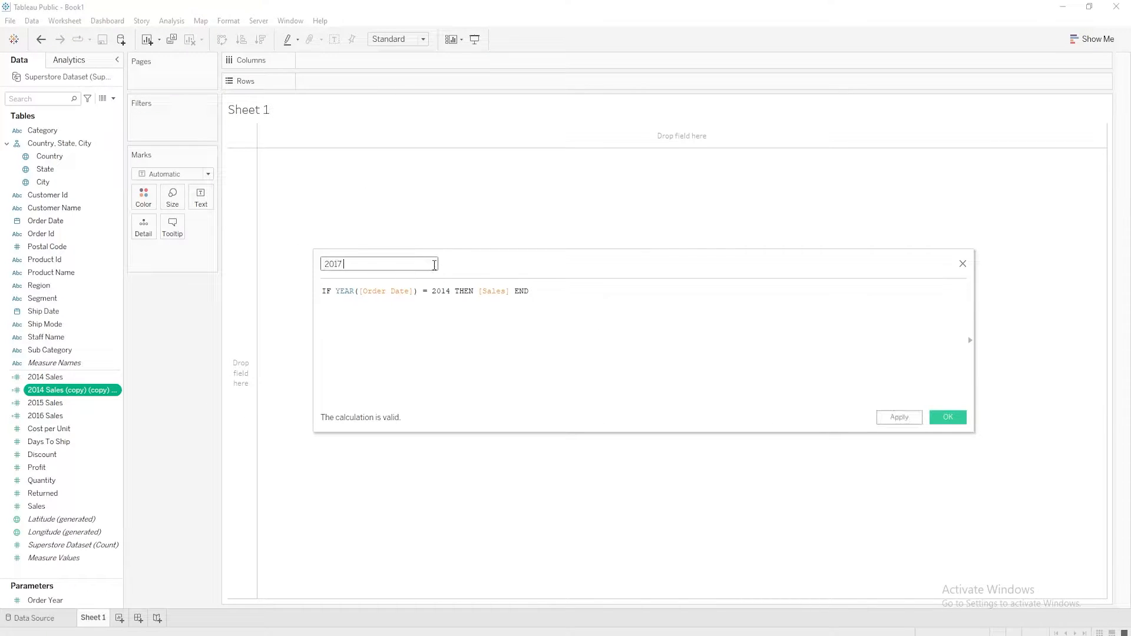
pyautogui.write('Sales')
pyautogui.doubleClick(442, 291)
pyautogui.write('2017')
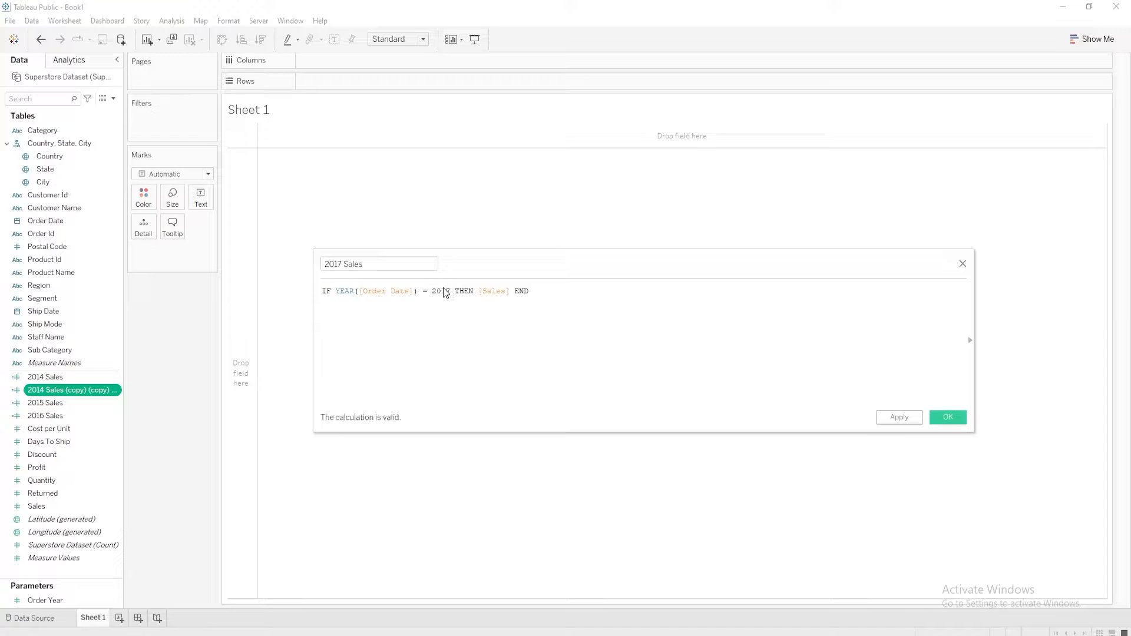
pyautogui.click(949, 420)
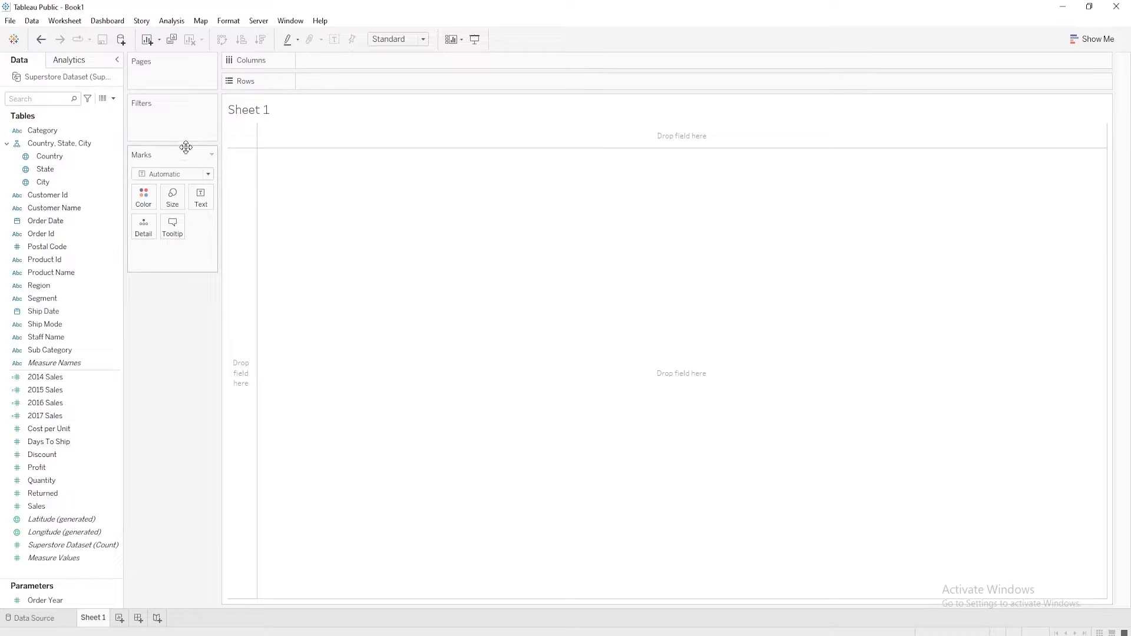
# Start a new calculated field and name it Year Sales
pyautogui.click(113, 98)
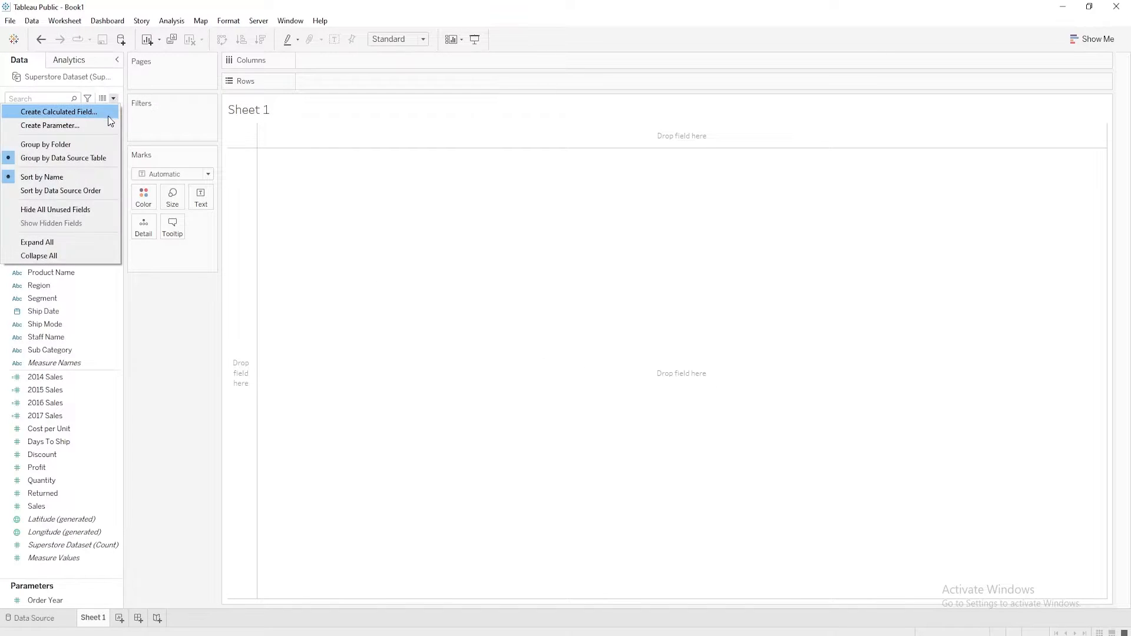
pyautogui.click(41, 111)
pyautogui.write('Year Sales')
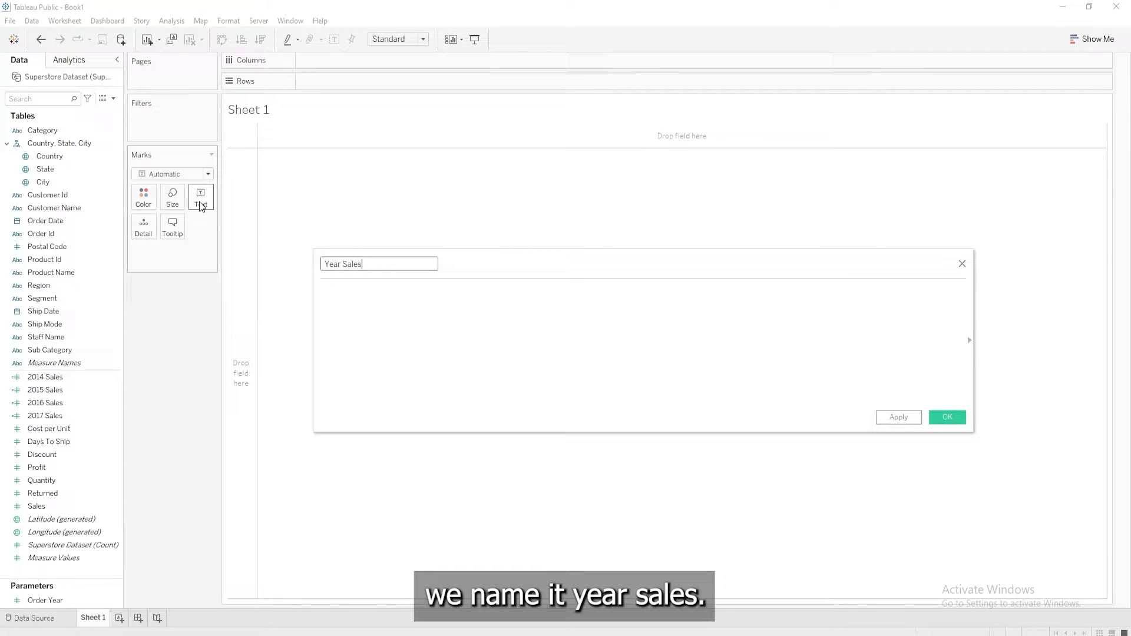
pyautogui.press('Tab')
# Enter IF [Order Year] = 2014 THEN [2014 Sales] as the first line of the Year Sales formula
pyautogui.write('if')
pyautogui.press('Return')
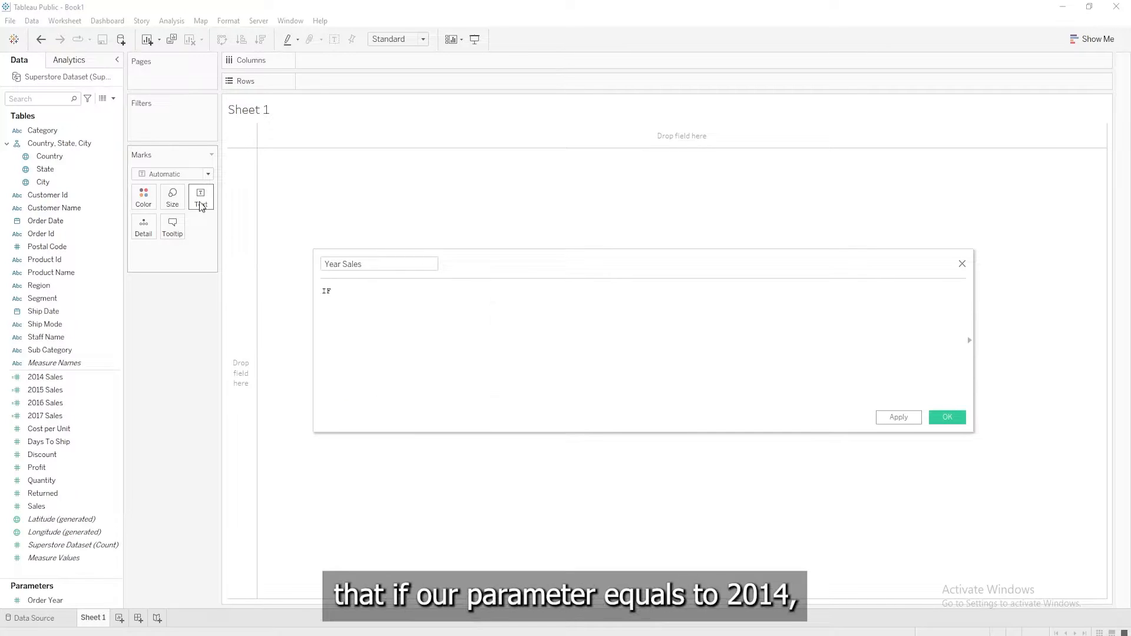
pyautogui.moveTo(45, 600); pyautogui.dragTo(373, 327)
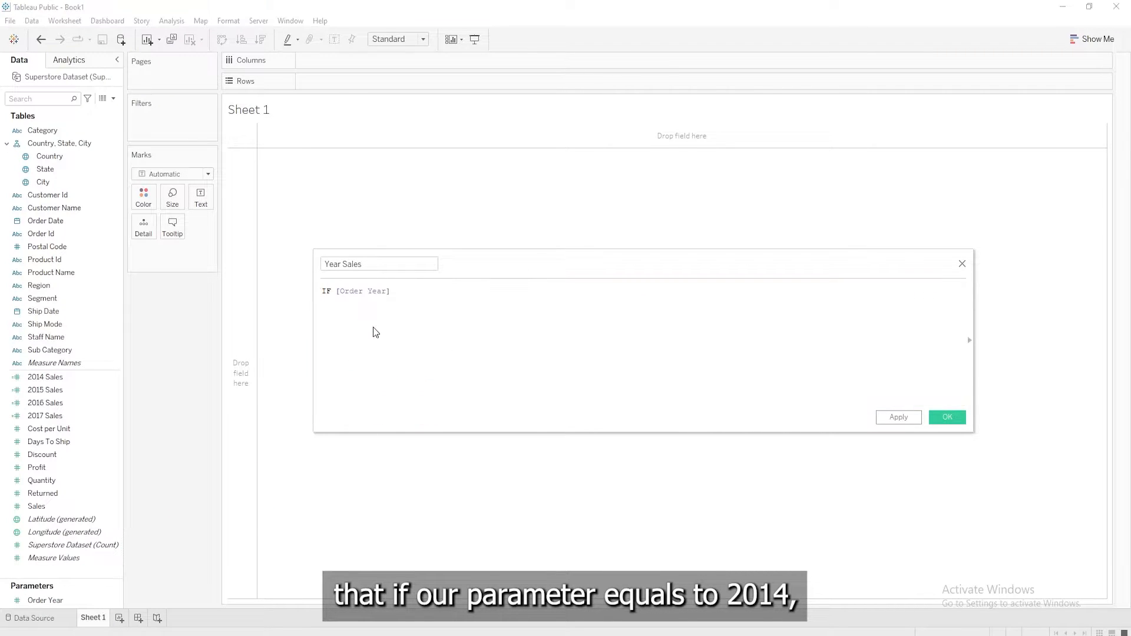
pyautogui.write('= 2014 then')
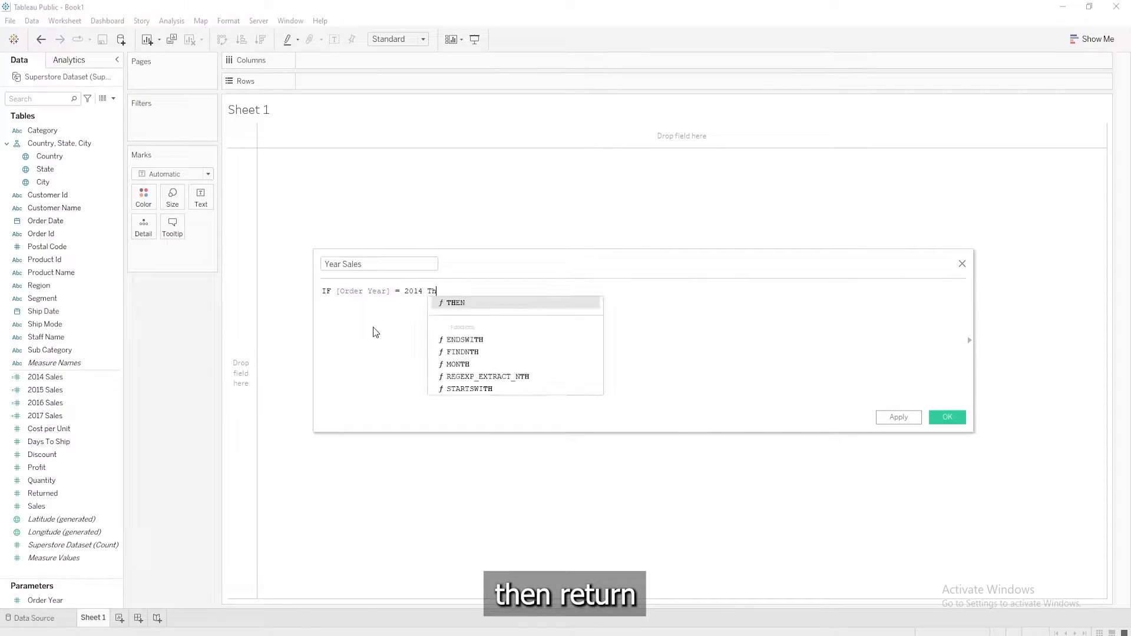
pyautogui.press('Return')
pyautogui.click(48, 377)
pyautogui.moveTo(47, 377); pyautogui.dragTo(464, 316)
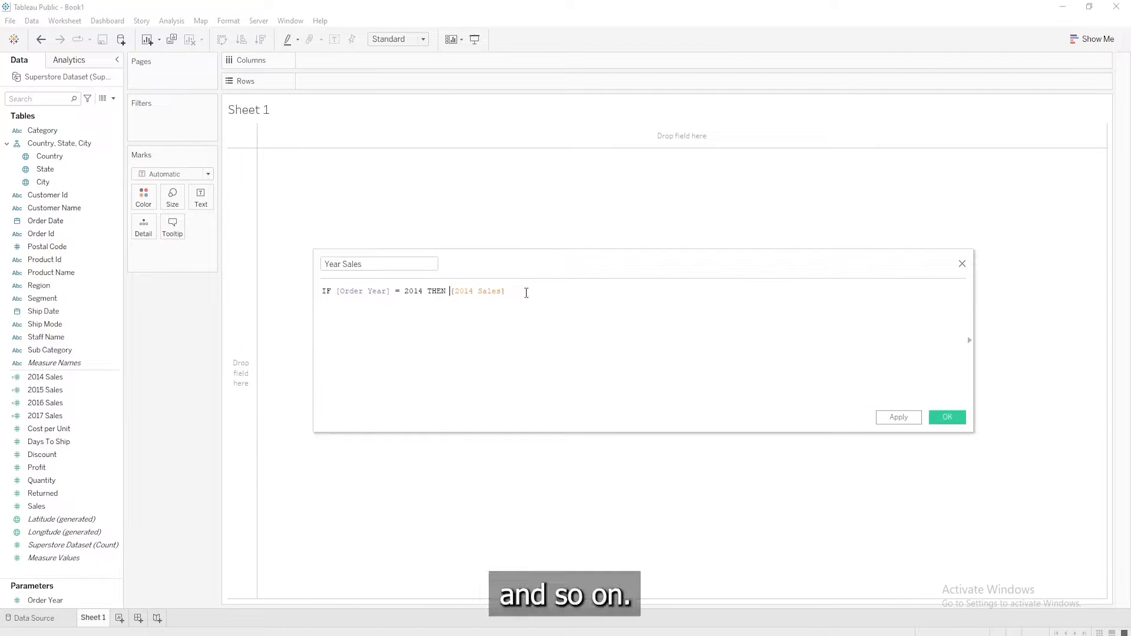
# Add the line ELSEIF [Order Year] = 2015 THEN [2015 Sales] to the Year Sales formula
pyautogui.press('Return')
pyautogui.write('ELSEIF')
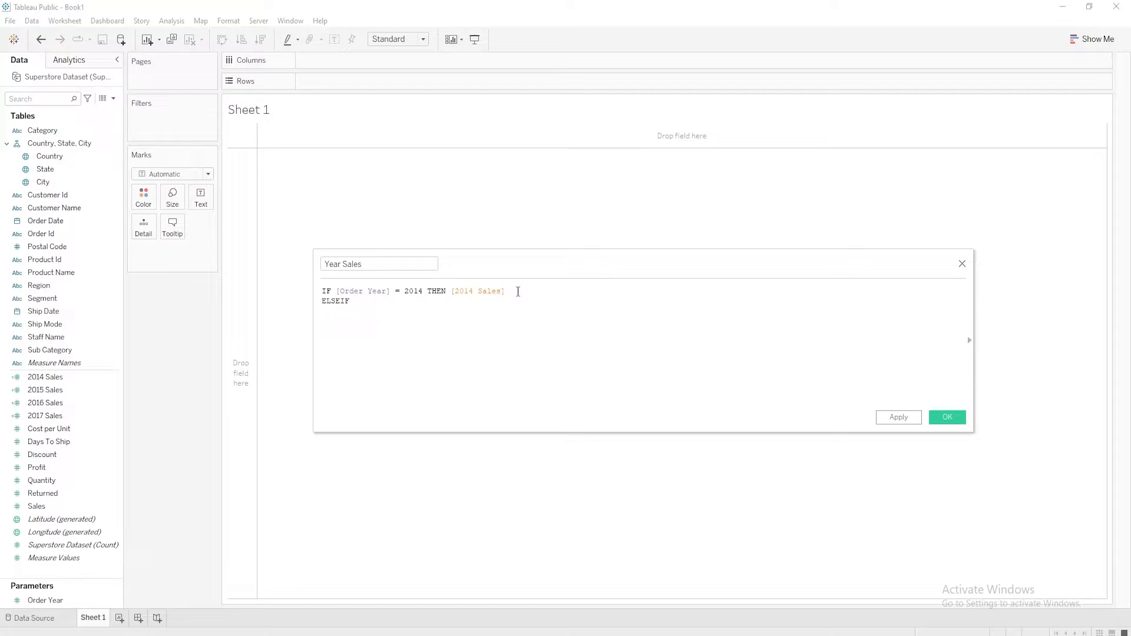
pyautogui.moveTo(45, 600); pyautogui.dragTo(408, 339)
pyautogui.write('= 2015 THEN')
pyautogui.moveTo(46, 390); pyautogui.dragTo(508, 312)
# Add a third line to the Year Sales formula: ELSEIF [Order Year] = 2016 Then [2016 Sales]
pyautogui.press('Return')
pyautogui.write('ELSEIF')
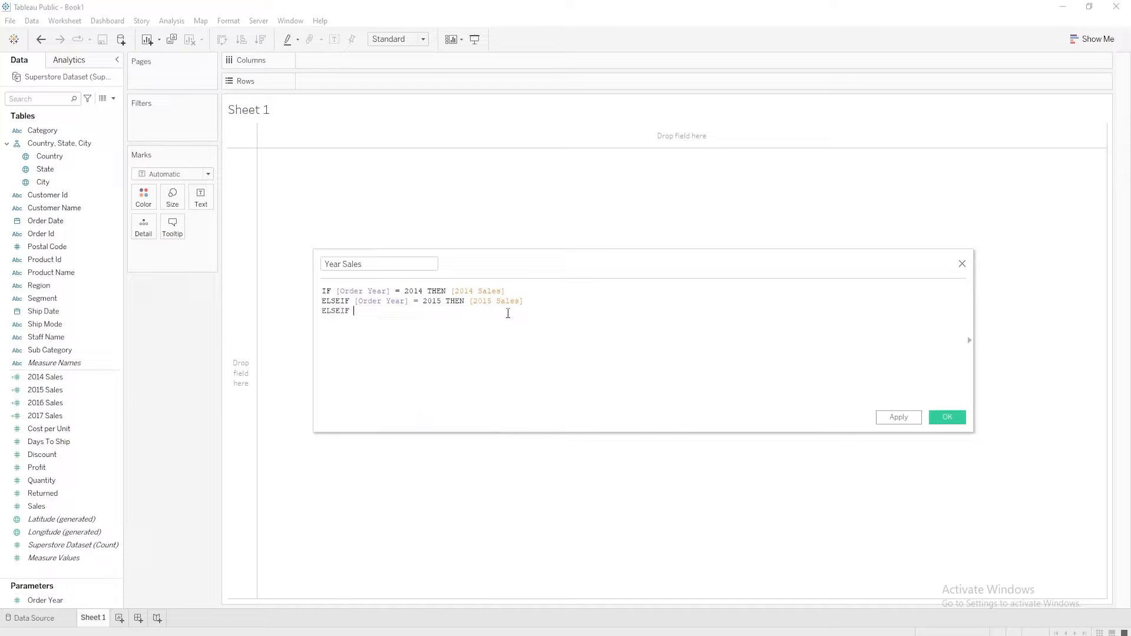
pyautogui.moveTo(45, 600); pyautogui.dragTo(412, 331)
pyautogui.write('= 2016 Then')
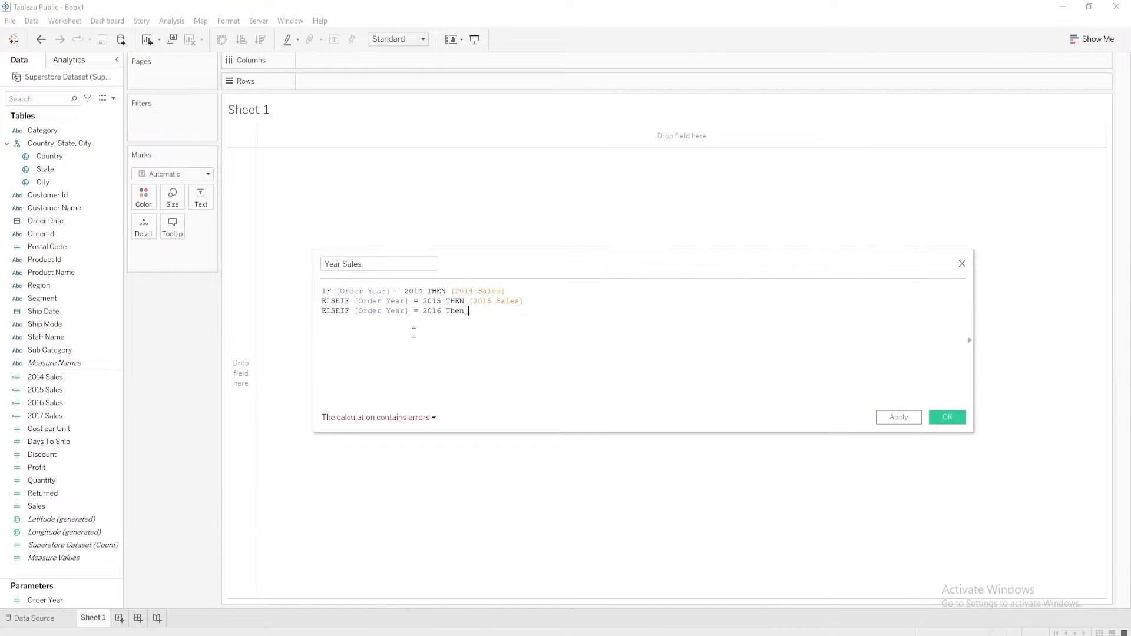
pyautogui.click(91, 381)
pyautogui.moveTo(88, 403); pyautogui.dragTo(494, 324)
# Add a fourth line to the Year Sales formula: ELSEIF [Order Year] = 2017 THEN [2017 Sales]
pyautogui.press('Return')
pyautogui.write('els')
pyautogui.press('Down')
pyautogui.press('Return')
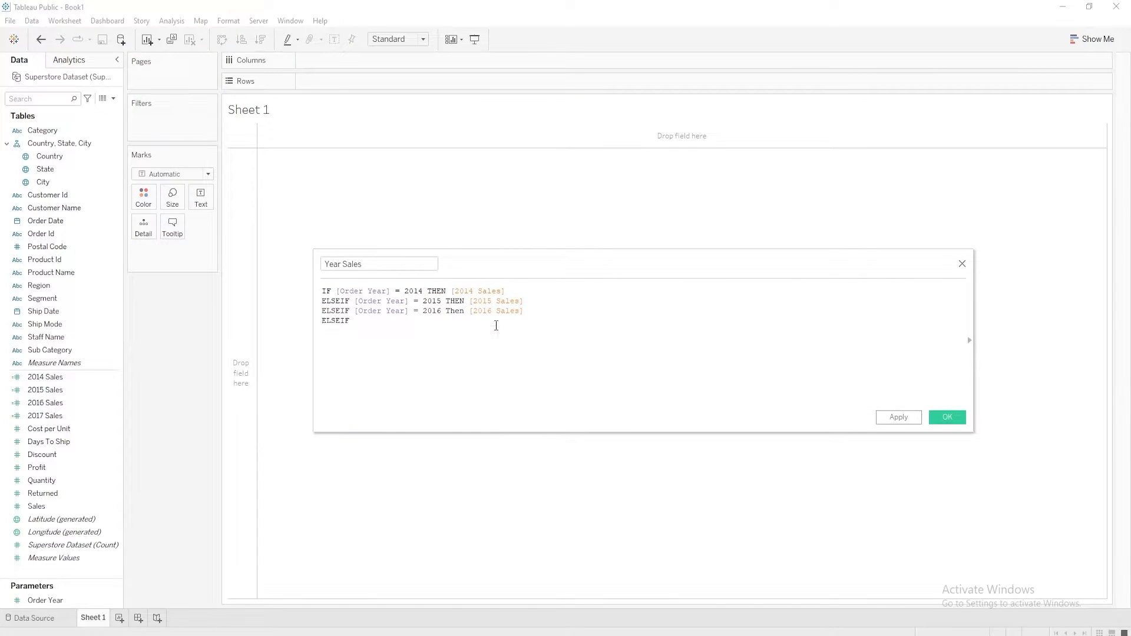
pyautogui.moveTo(46, 600); pyautogui.dragTo(430, 363)
pyautogui.write('= 2017 THEN')
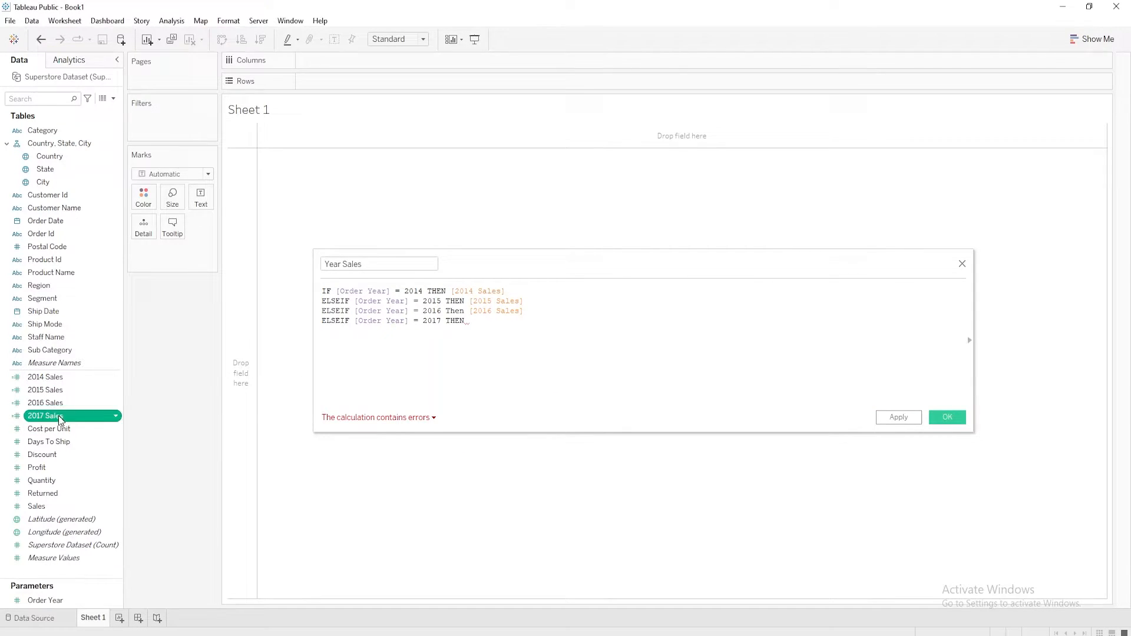
pyautogui.moveTo(59, 416); pyautogui.dragTo(510, 328)
# Capitalize THEN in the 2016 line of the Year Sales formula and save the calculated field
pyautogui.doubleClick(459, 312)
pyautogui.write('THEN')
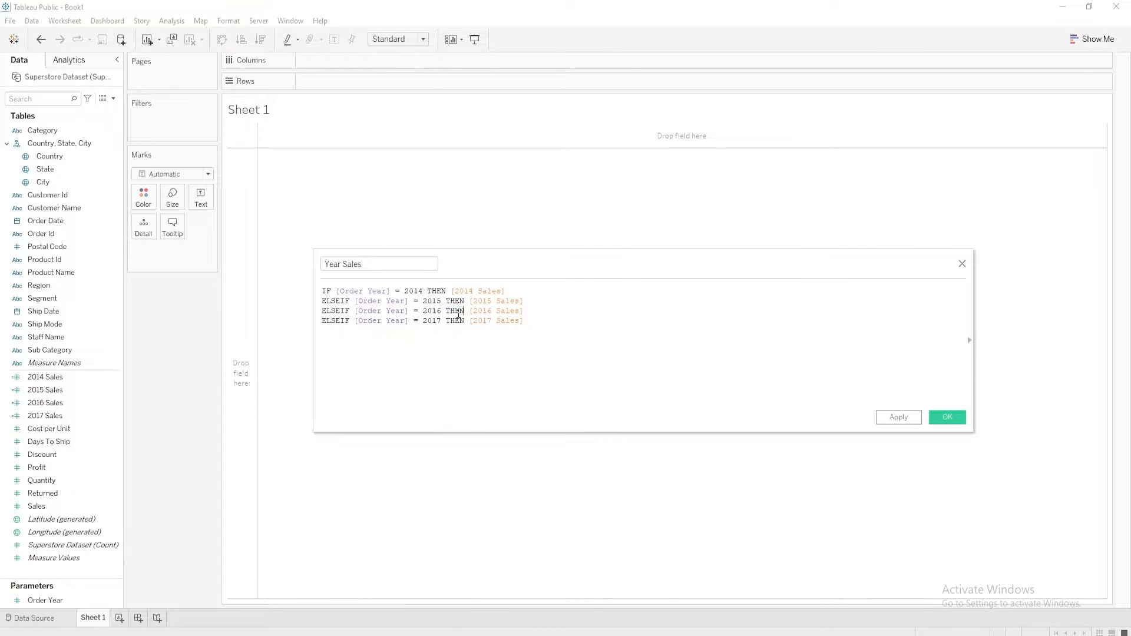
pyautogui.click(548, 327)
pyautogui.click(954, 418)
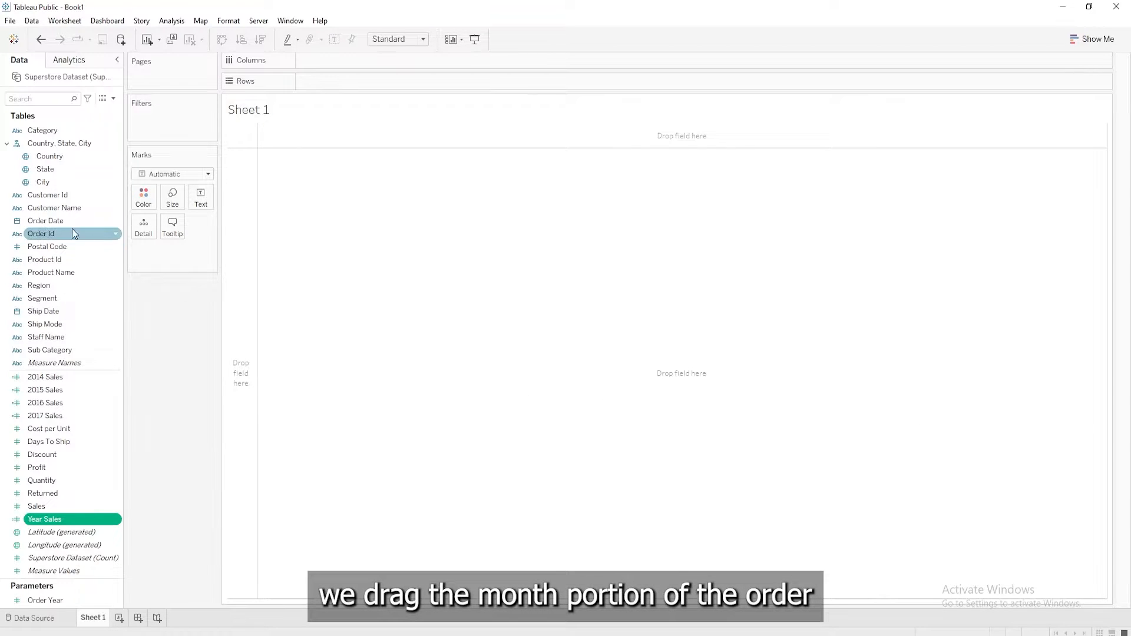
# Plot Year Sales in rows against the month of Order Date in columns, and fit the chart to Entire View
pyautogui.moveTo(71, 224); pyautogui.dragTo(332, 65)
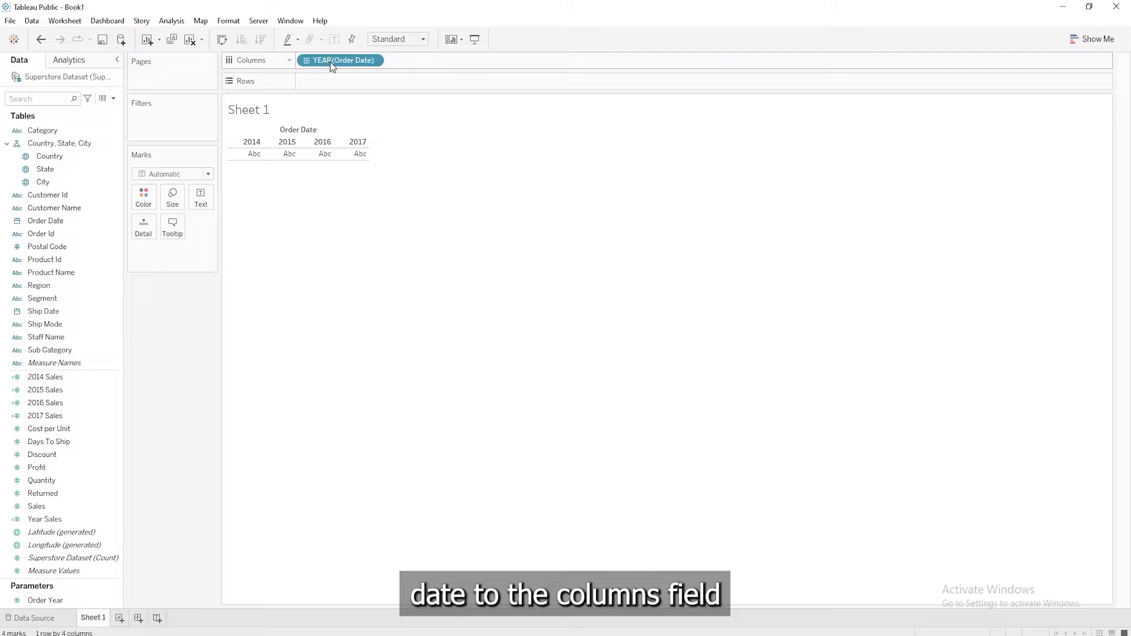
pyautogui.click(378, 61)
pyautogui.click(349, 265)
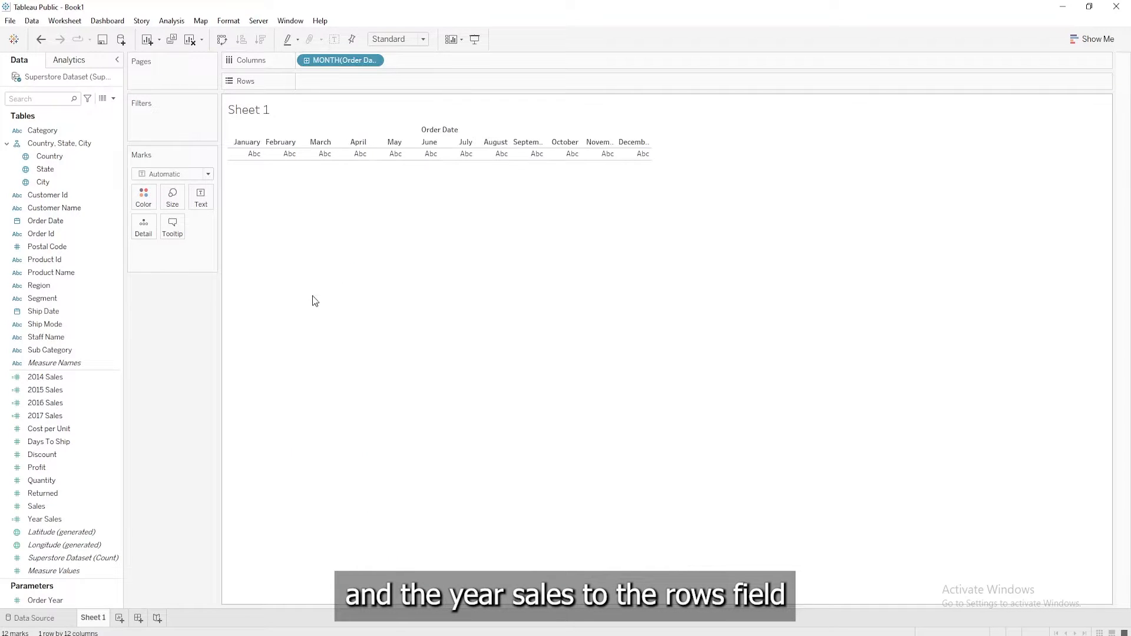
pyautogui.moveTo(38, 522); pyautogui.dragTo(313, 83)
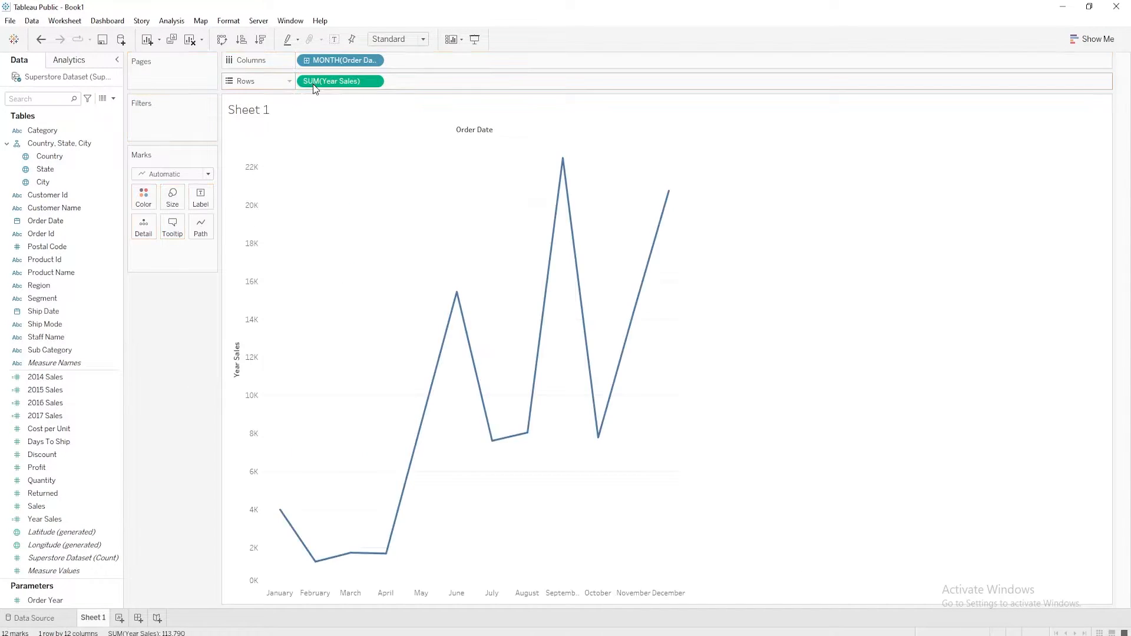
pyautogui.click(398, 39)
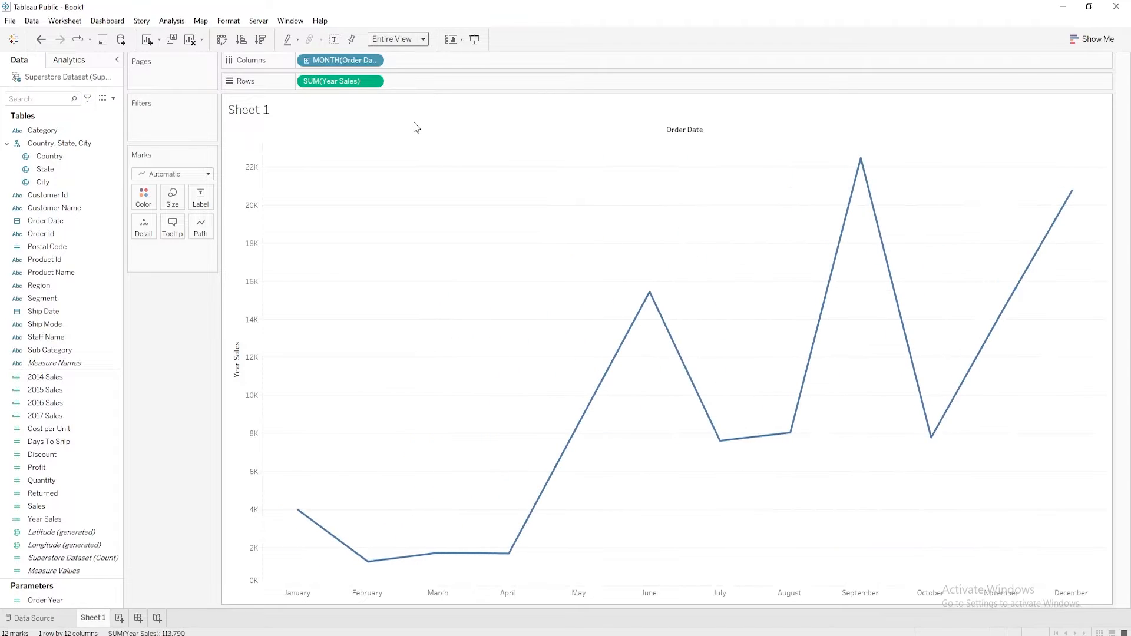
# Show the Order Year parameter control and switch it to 2015, 2016 and the last listed year in turn to check the chart
pyautogui.rightClick(58, 600)
pyautogui.click(106, 397)
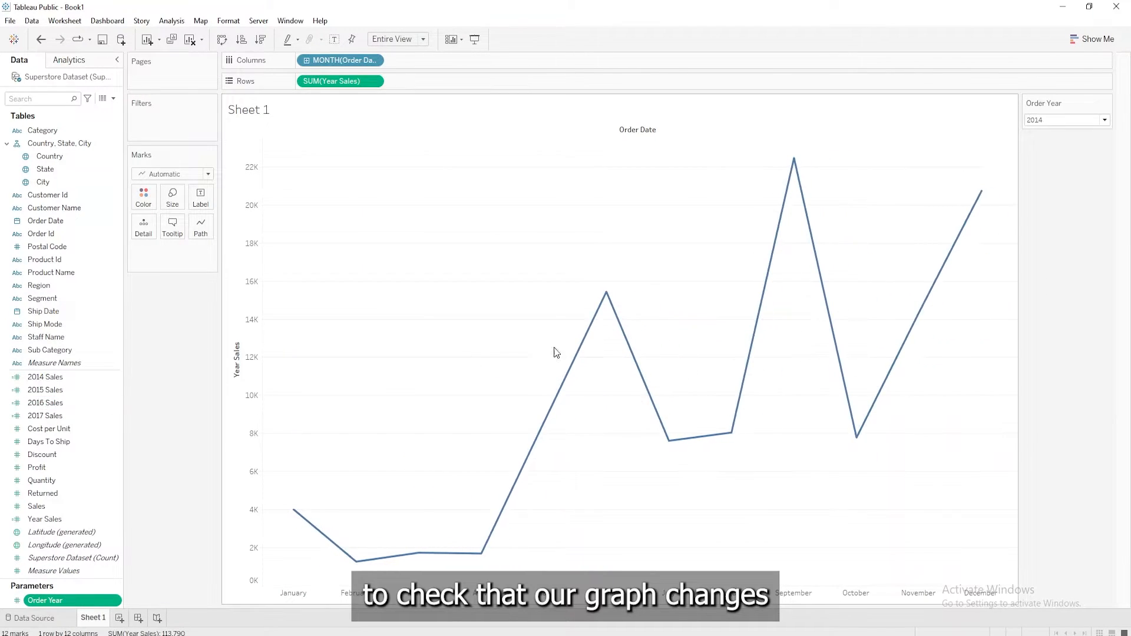
pyautogui.click(1103, 120)
pyautogui.click(1091, 140)
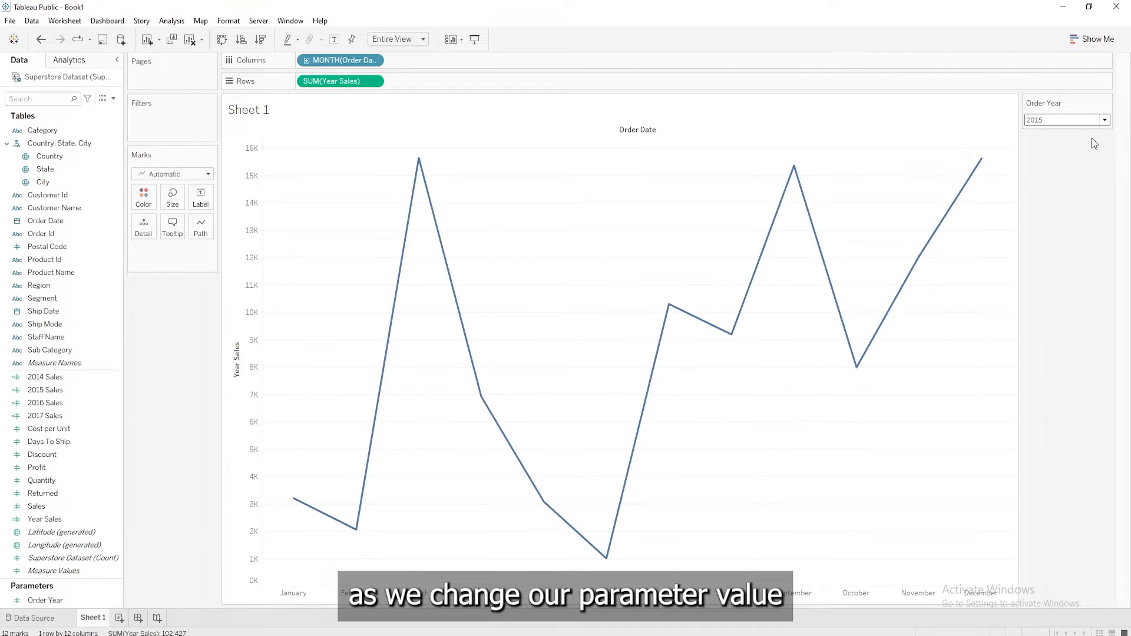
pyautogui.click(1097, 121)
pyautogui.click(1090, 153)
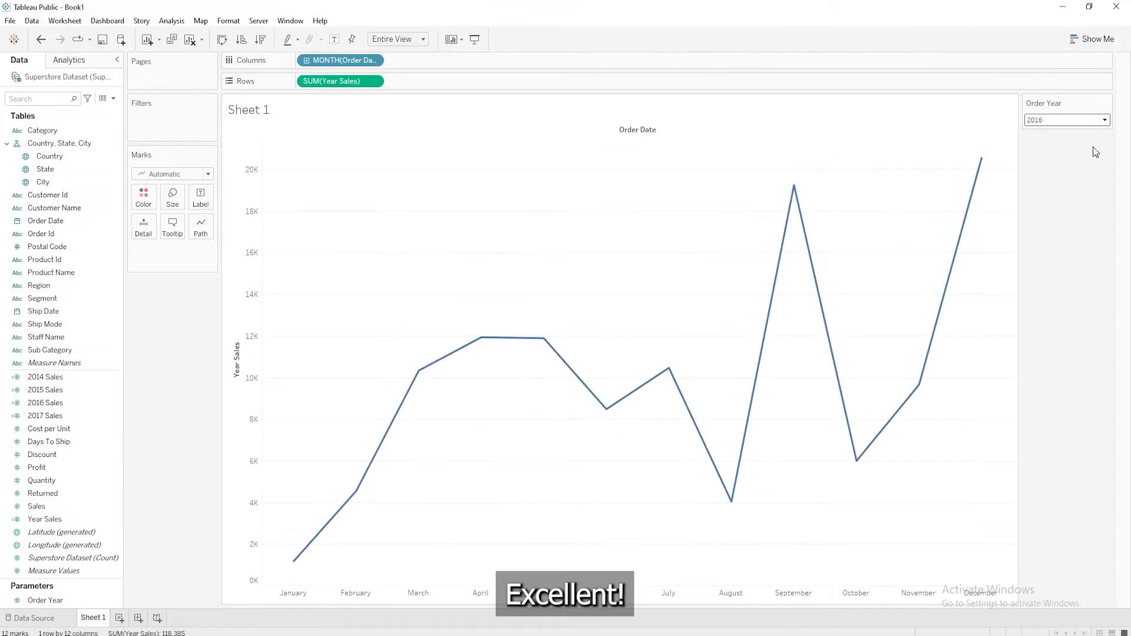
pyautogui.click(1094, 120)
pyautogui.click(1084, 161)
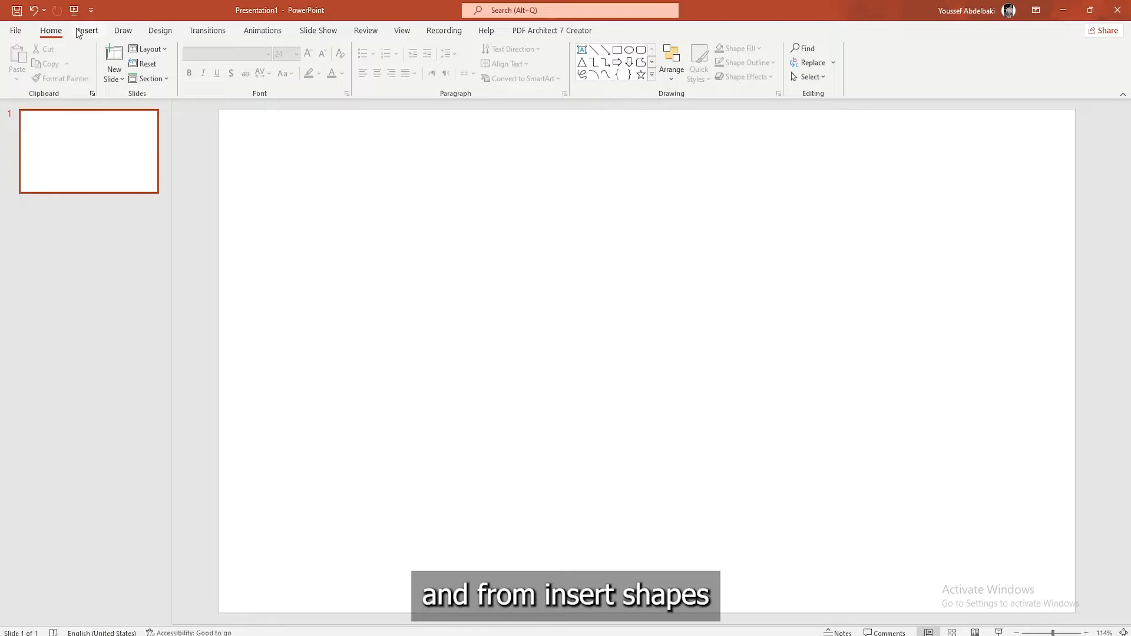
# In PowerPoint, draw a rounded rectangle about 0.63" high and 1.03" wide in the upper part of the blank slide
pyautogui.click(86, 31)
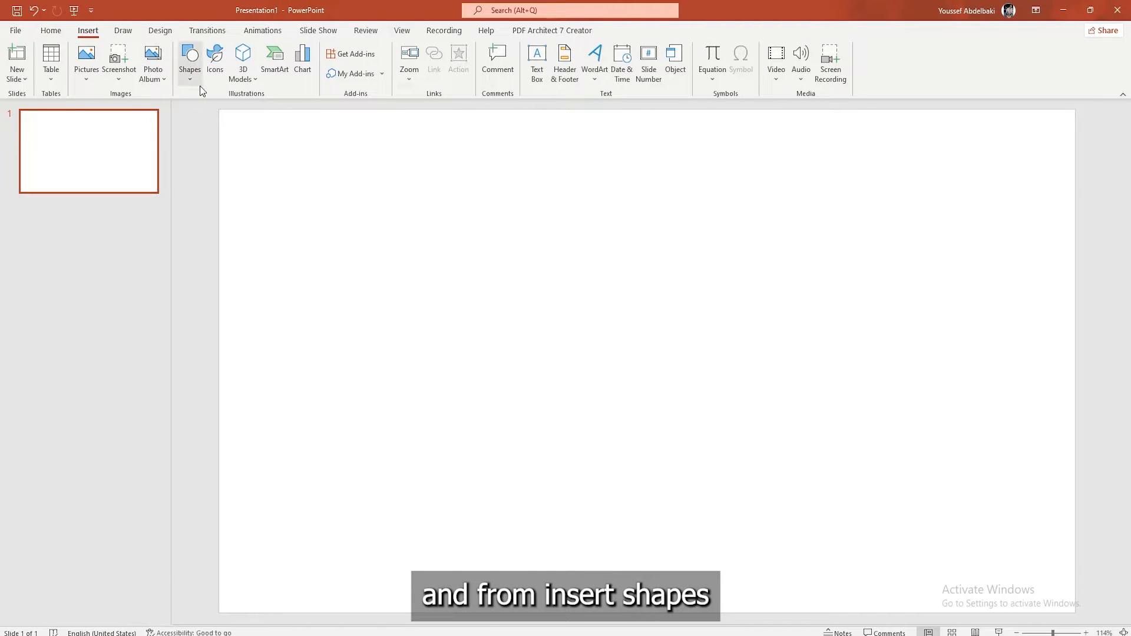
pyautogui.click(190, 70)
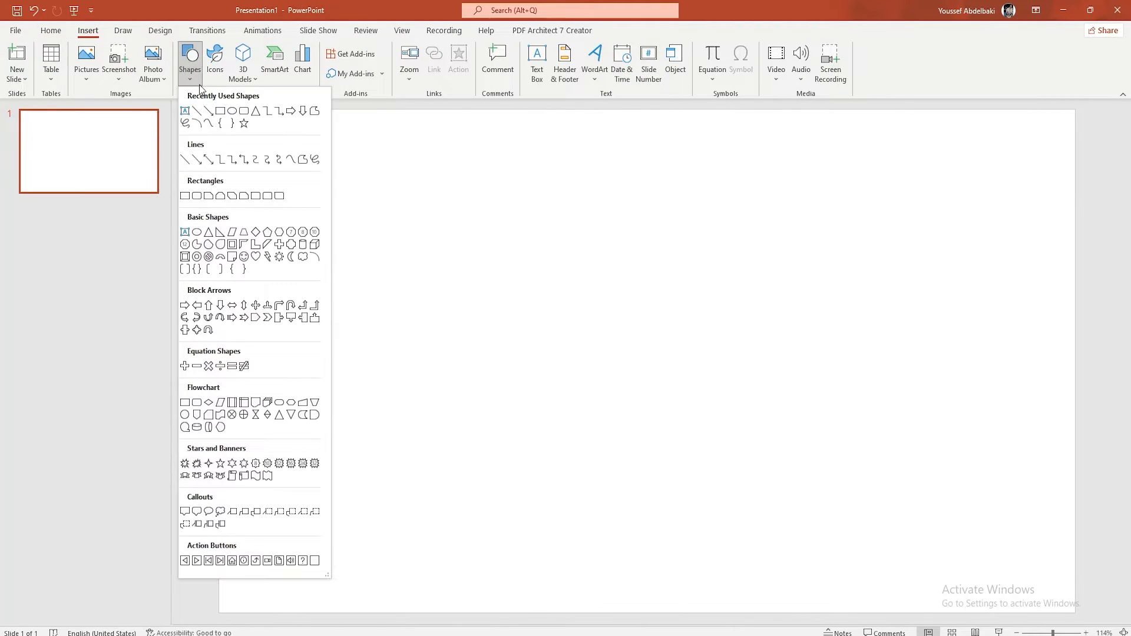
pyautogui.click(234, 110)
pyautogui.moveTo(362, 160)
pyautogui.mouseDown()
pyautogui.moveTo(409, 179)
pyautogui.moveTo(428, 202)
pyautogui.mouseUp()
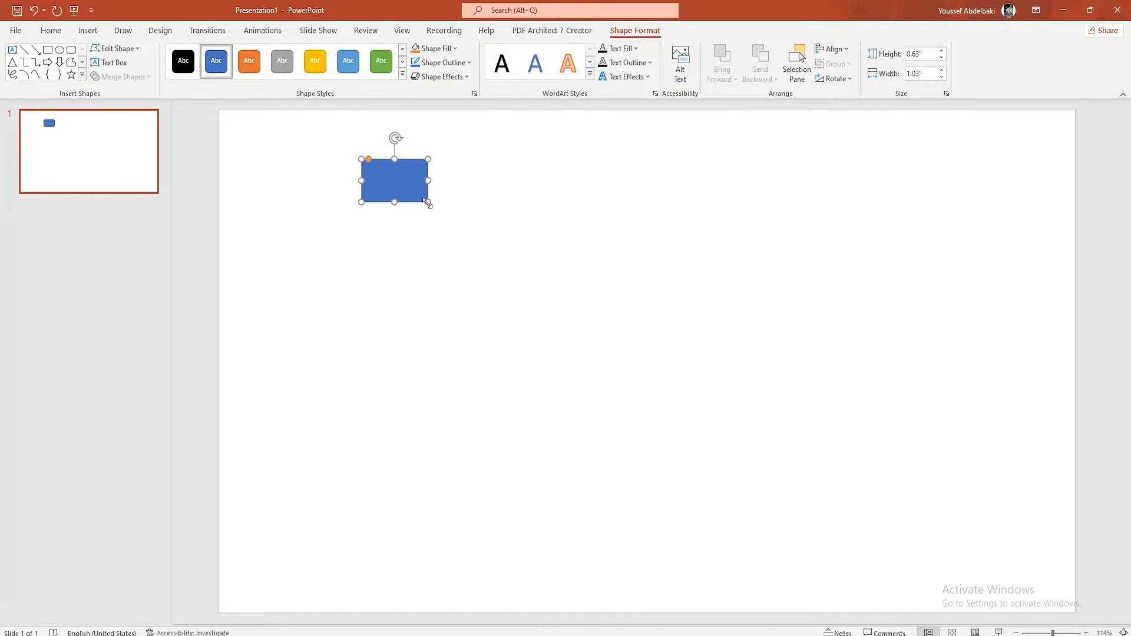
# Apply the solid gold shape style to the rounded rectangle and enter the text 2014 in it
pyautogui.click(309, 56)
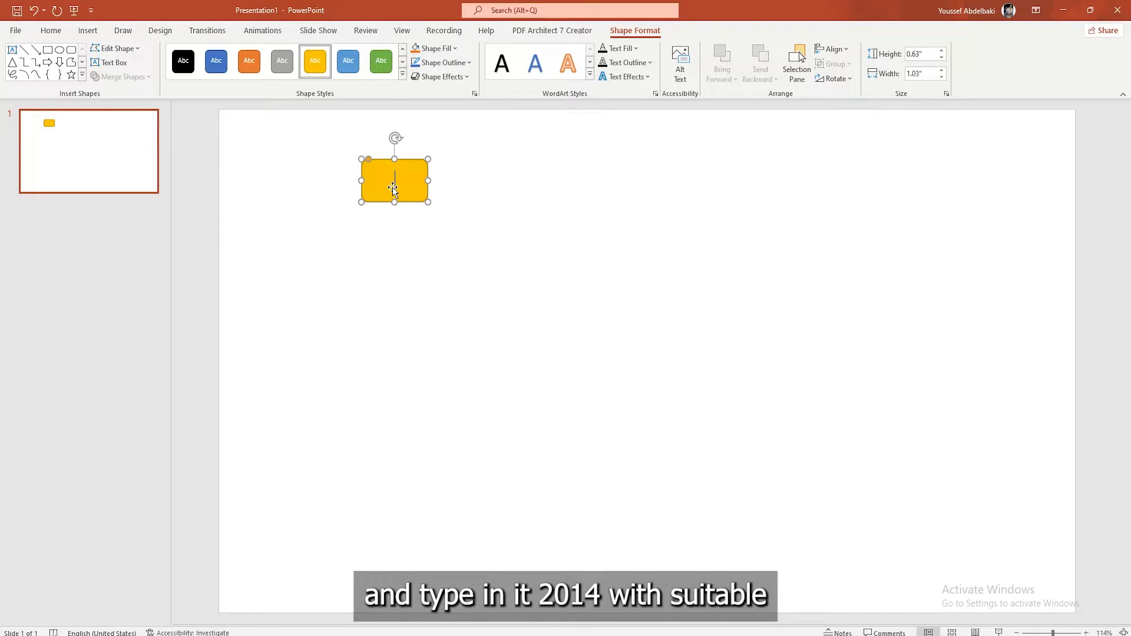
pyautogui.write('2014')
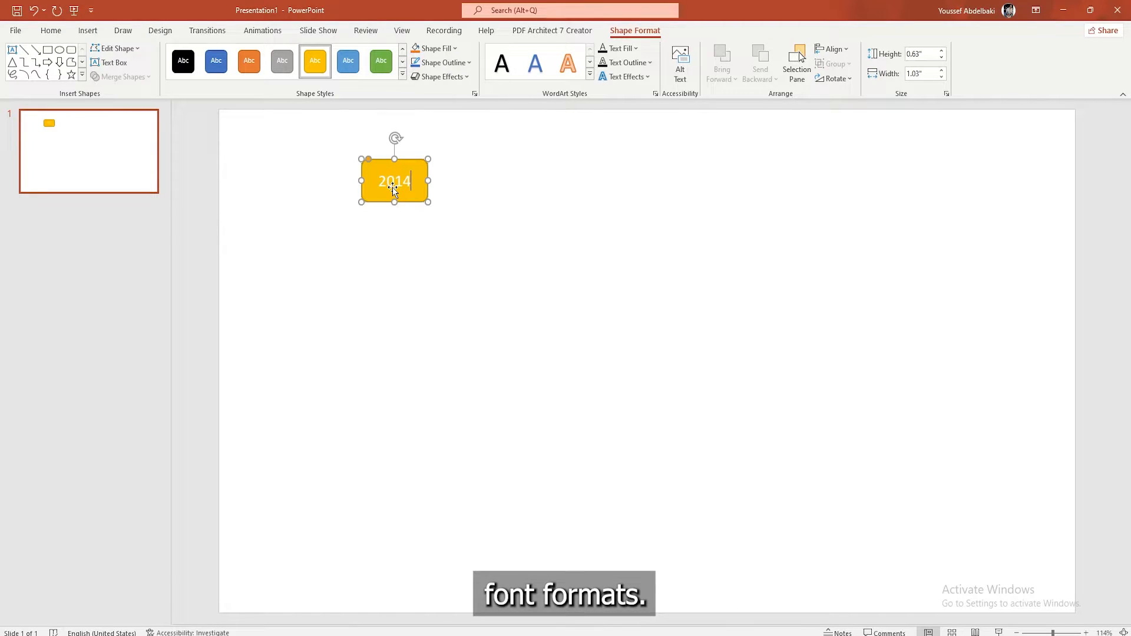
# Make the 2014 text in the rounded rectangle black and bold
pyautogui.doubleClick(395, 182)
pyautogui.click(51, 30)
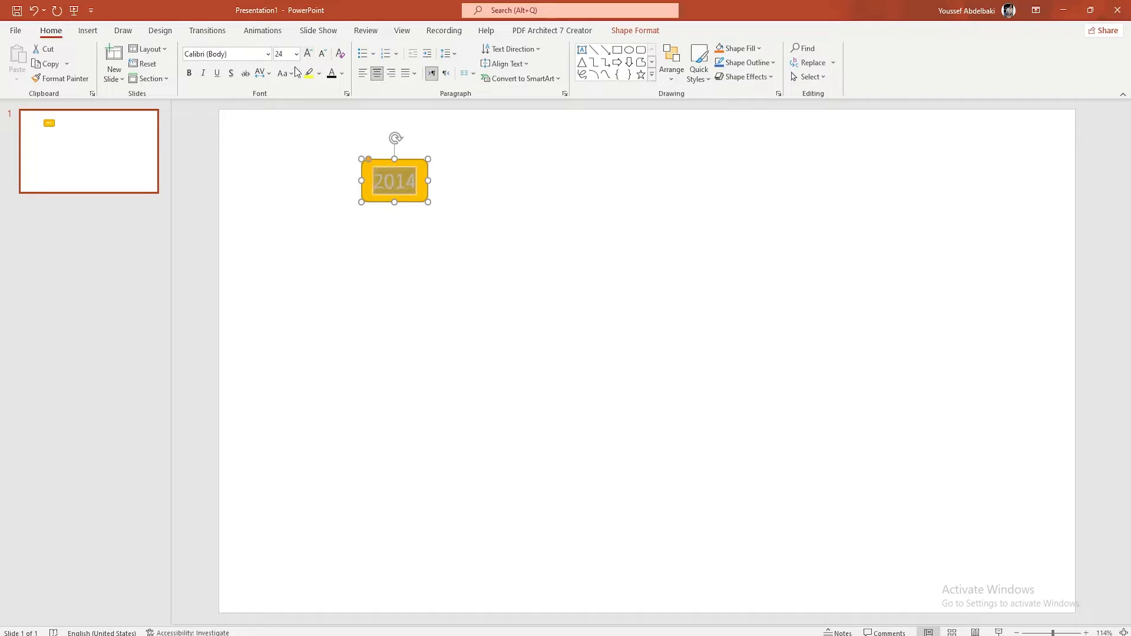
pyautogui.click(332, 72)
pyautogui.click(189, 72)
pyautogui.click(425, 266)
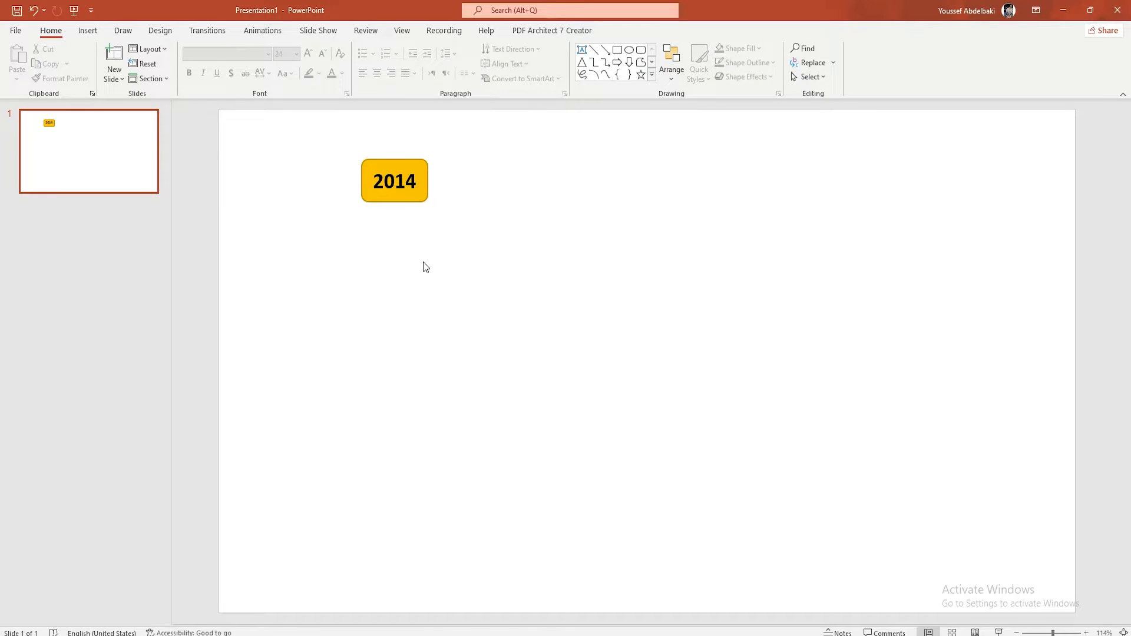
# Save the button shape as a PNG picture named 2014 in Documents > My Tableau Repository > Shapes > My Shapes
pyautogui.rightClick(410, 203)
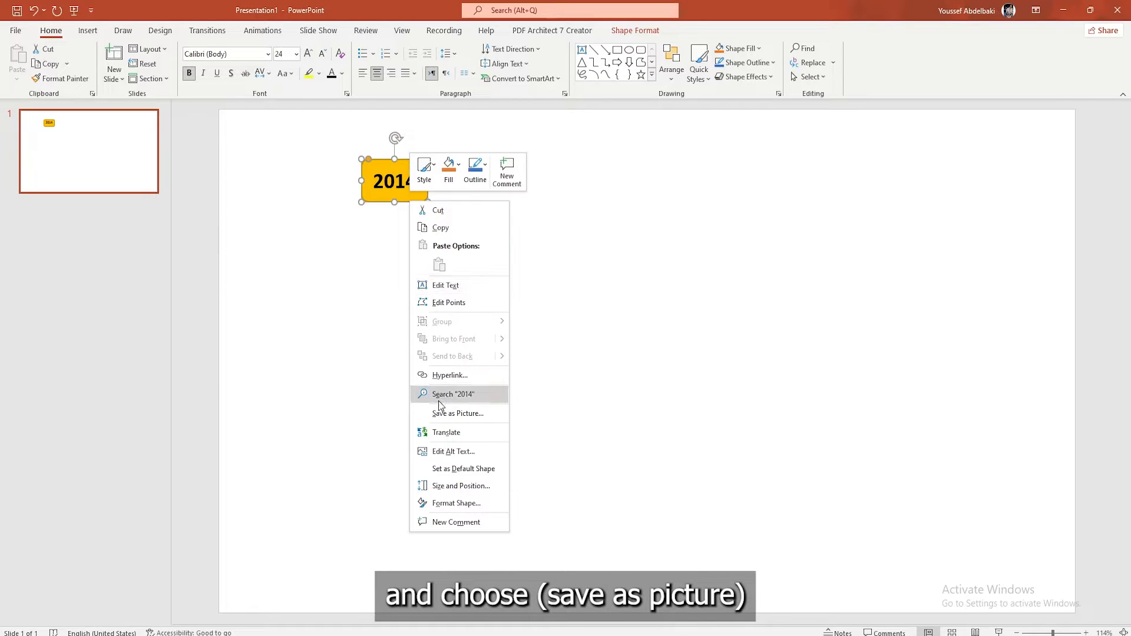
pyautogui.click(443, 413)
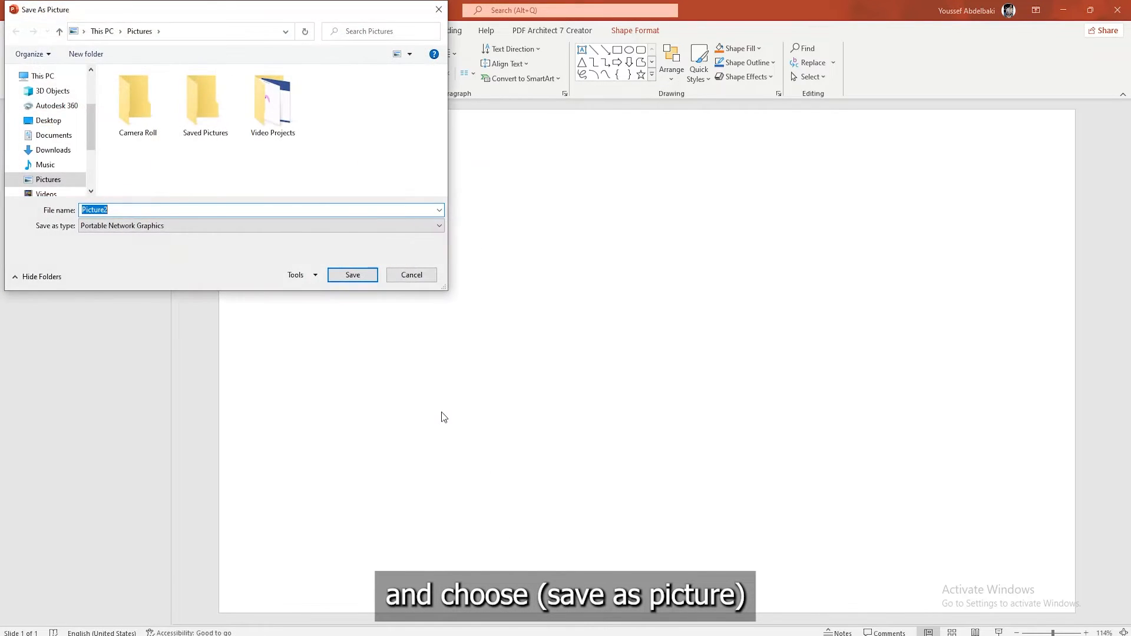
pyautogui.click(52, 135)
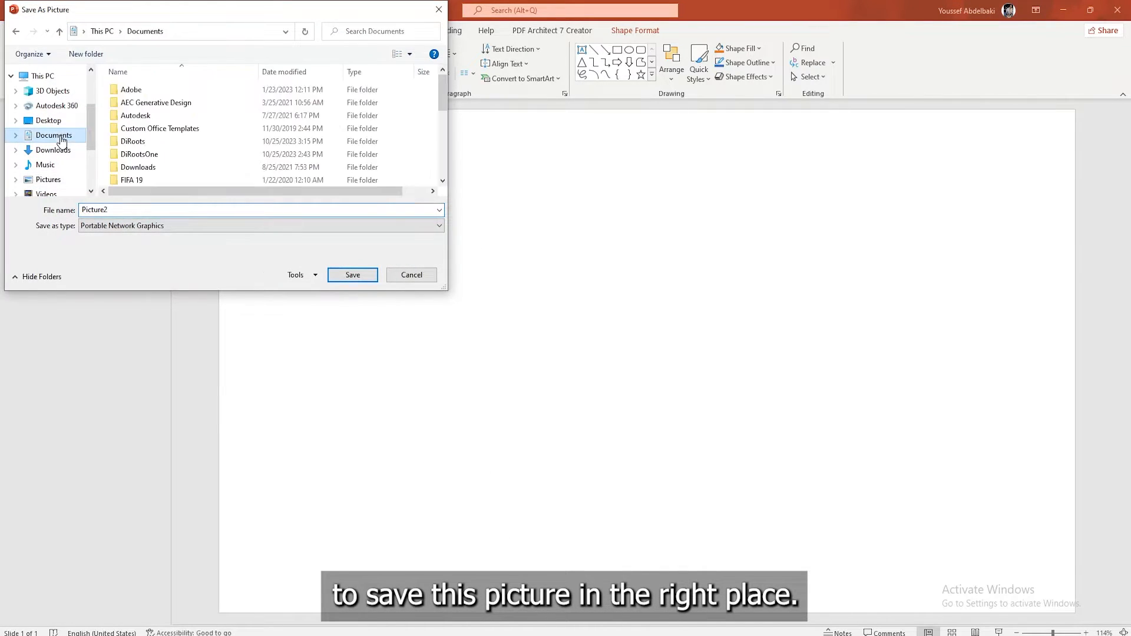
pyautogui.scroll(-3, 159, 134)
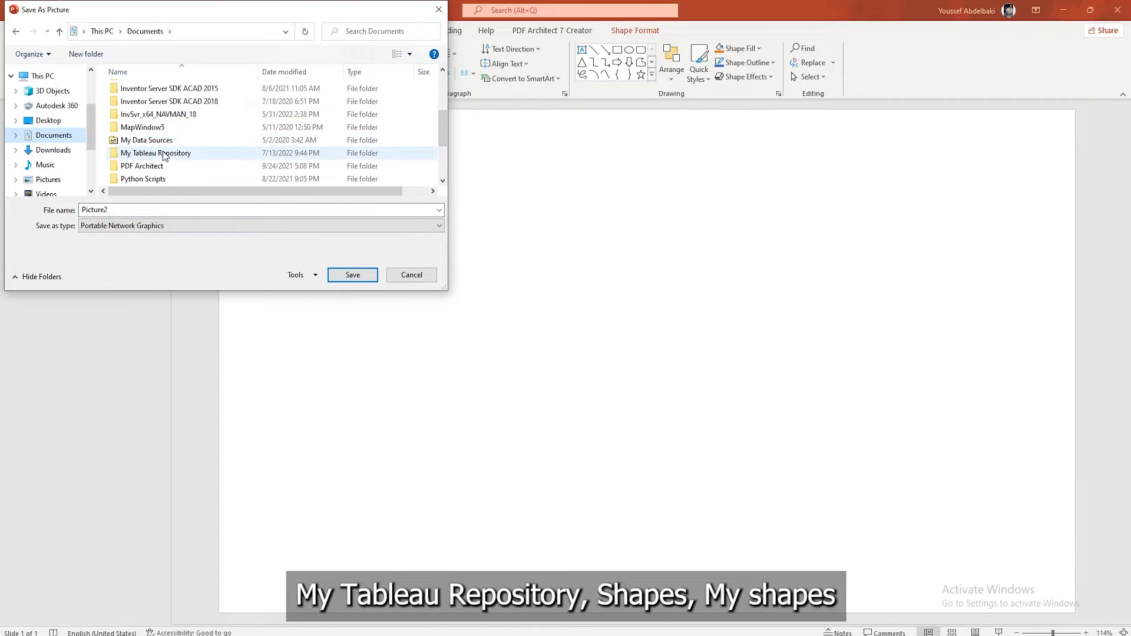
pyautogui.doubleClick(163, 154)
pyautogui.scroll(-1, 163, 151)
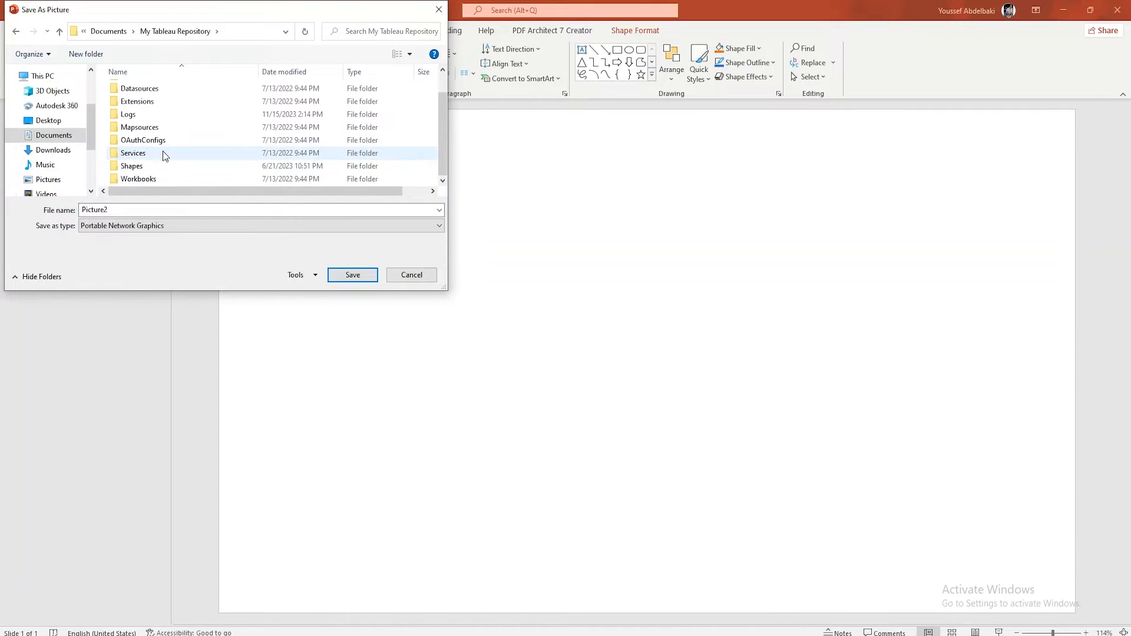
pyautogui.doubleClick(132, 165)
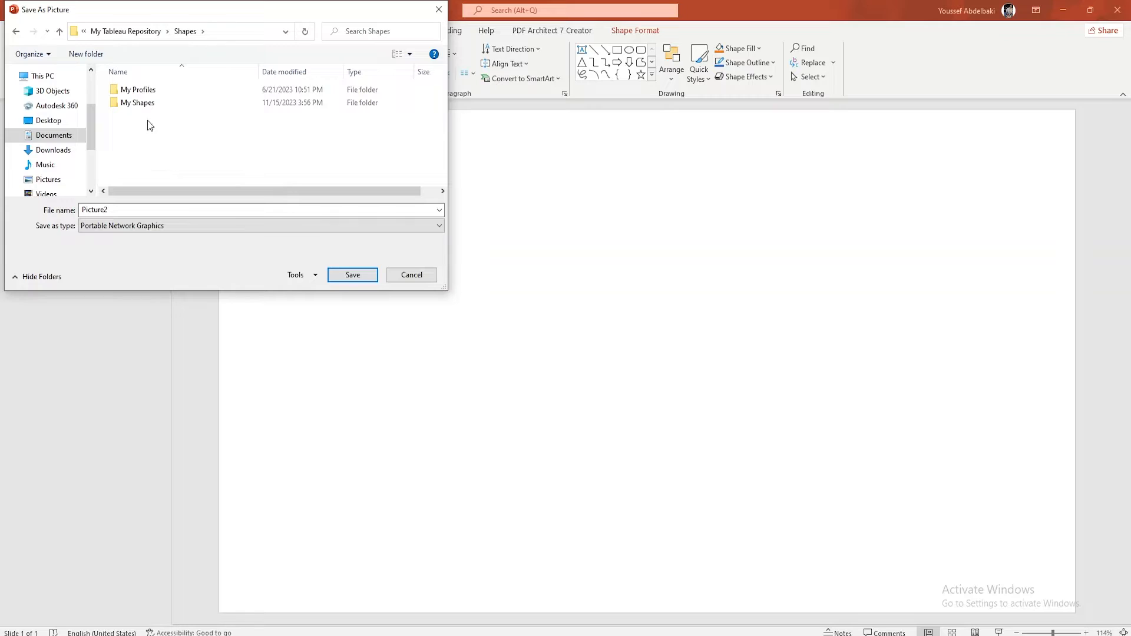
pyautogui.doubleClick(149, 103)
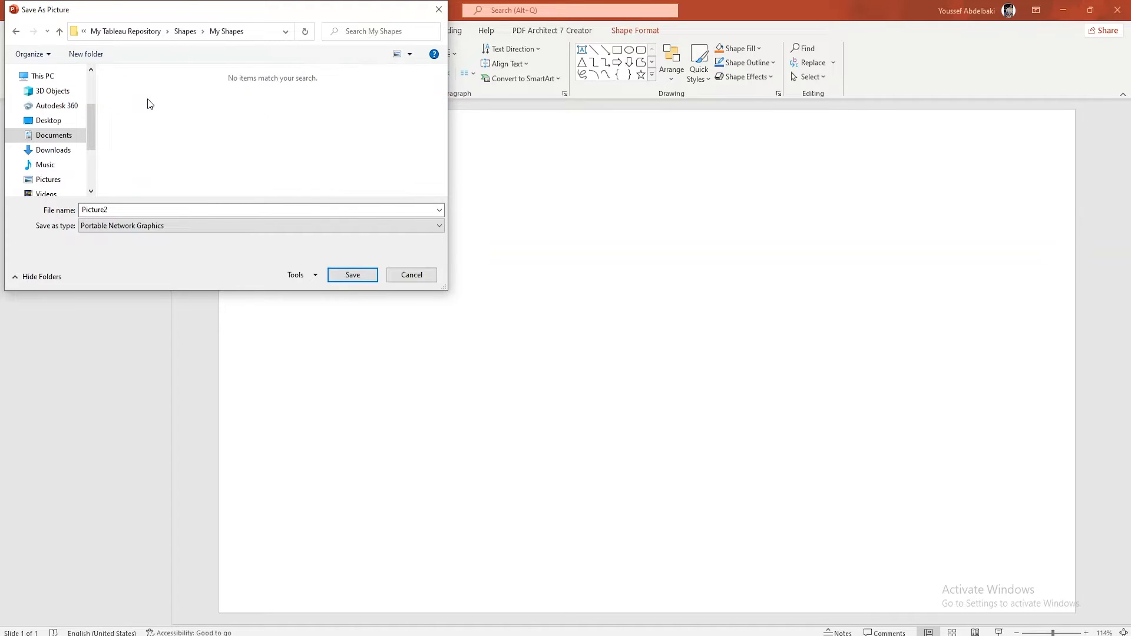
pyautogui.doubleClick(119, 210)
pyautogui.click(334, 277)
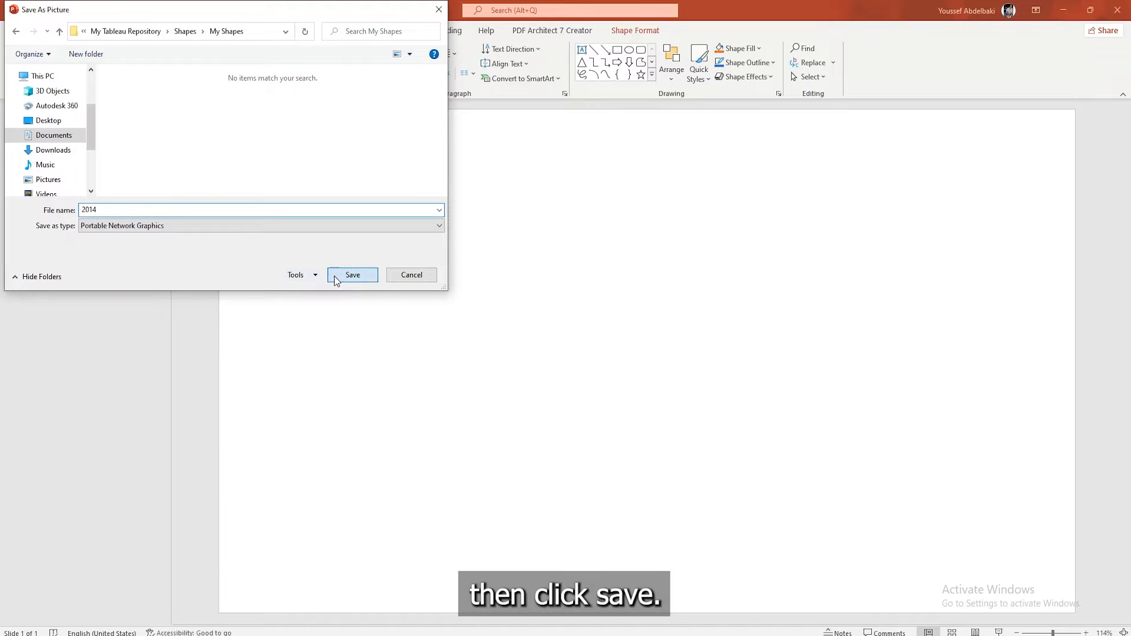
# Change the button text to 2015 and save the shape as a PNG picture named 2015 in My Shapes
pyautogui.doubleClick(393, 177)
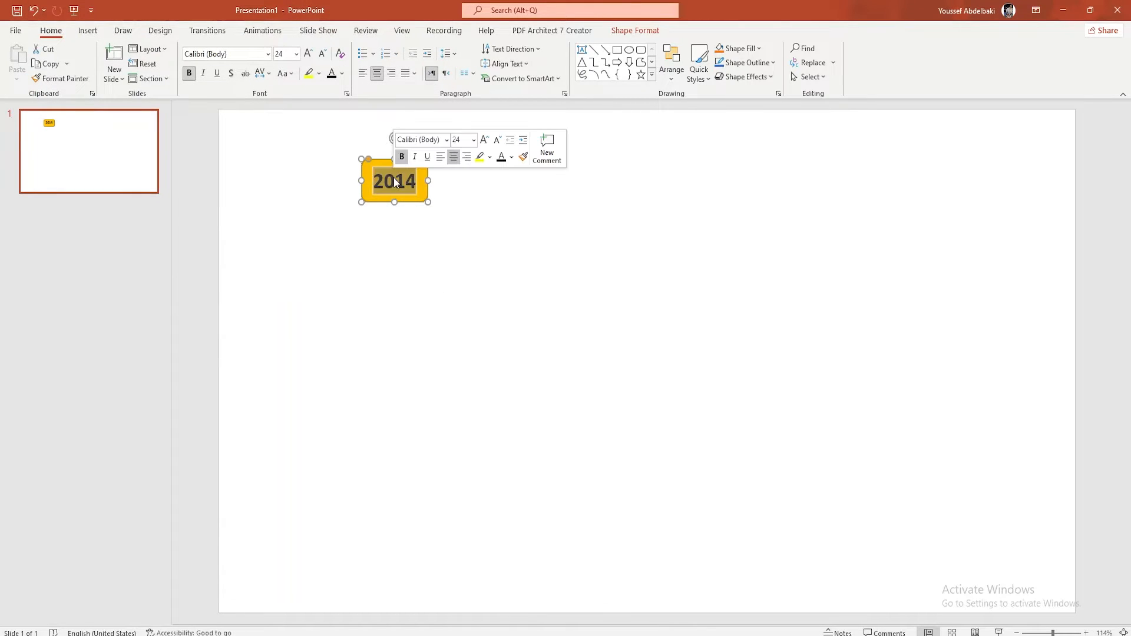
pyautogui.write('2015')
pyautogui.rightClick(415, 204)
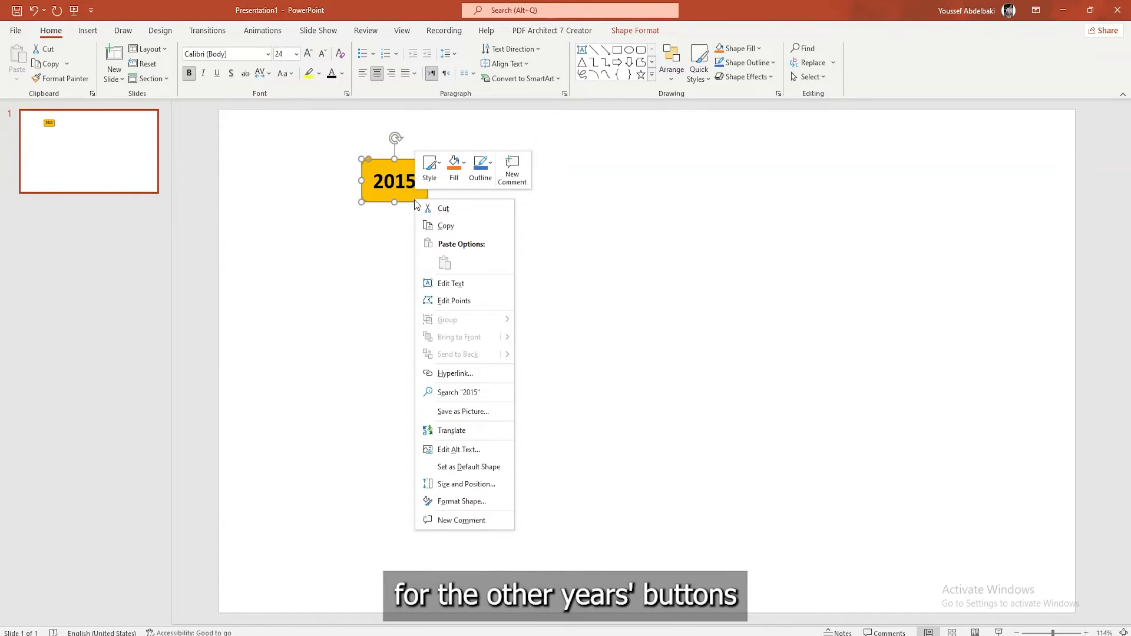
pyautogui.click(463, 411)
pyautogui.write('2015')
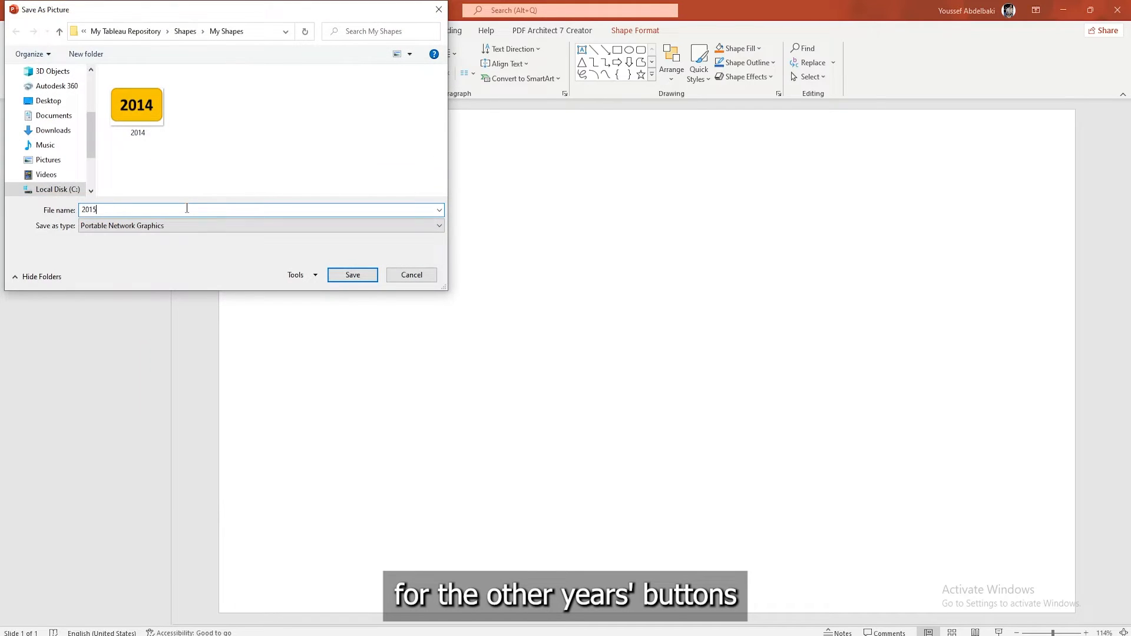
pyautogui.click(351, 274)
# Change the button text to 2016 and save the shape as a PNG picture named 2016 in My Shapes
pyautogui.doubleClick(387, 175)
pyautogui.write('2016')
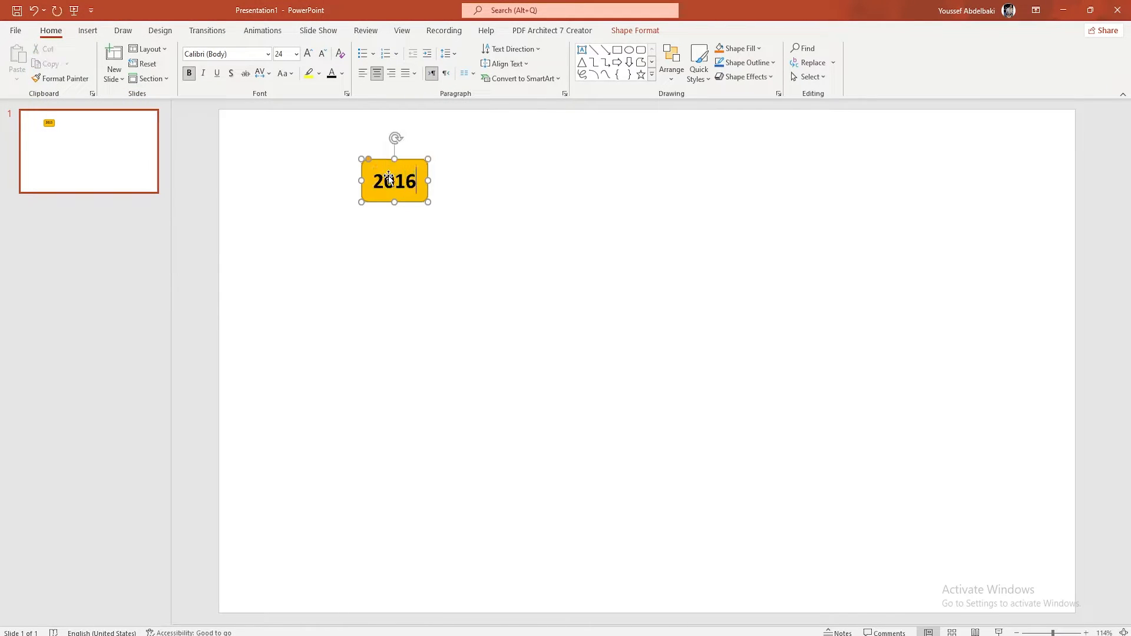
pyautogui.rightClick(412, 198)
pyautogui.click(465, 409)
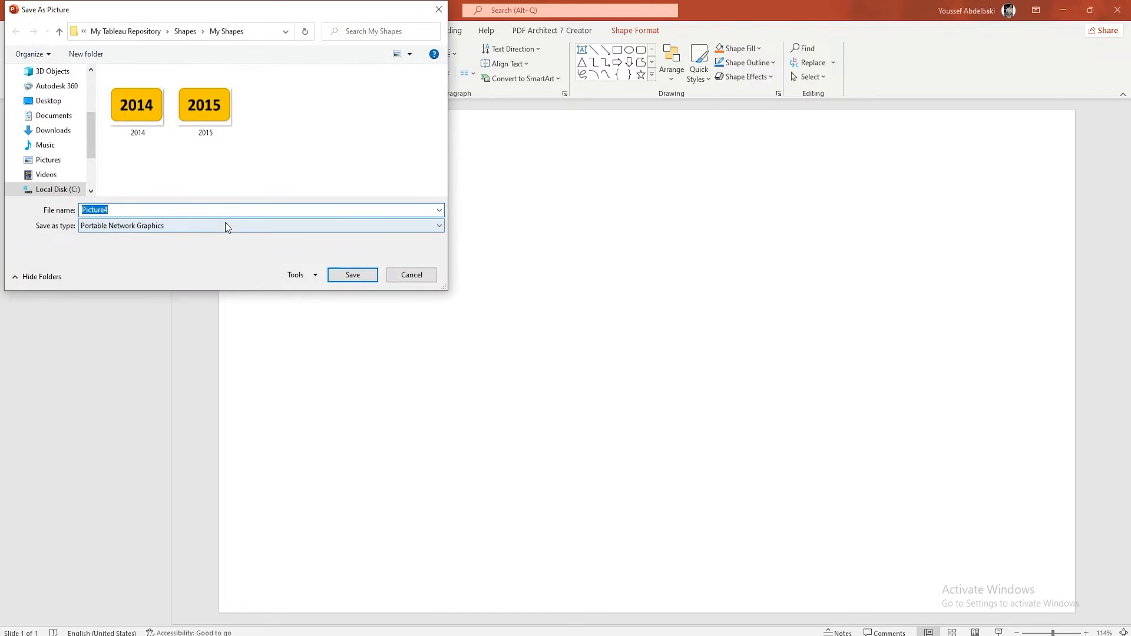
pyautogui.write('2016')
pyautogui.click(352, 275)
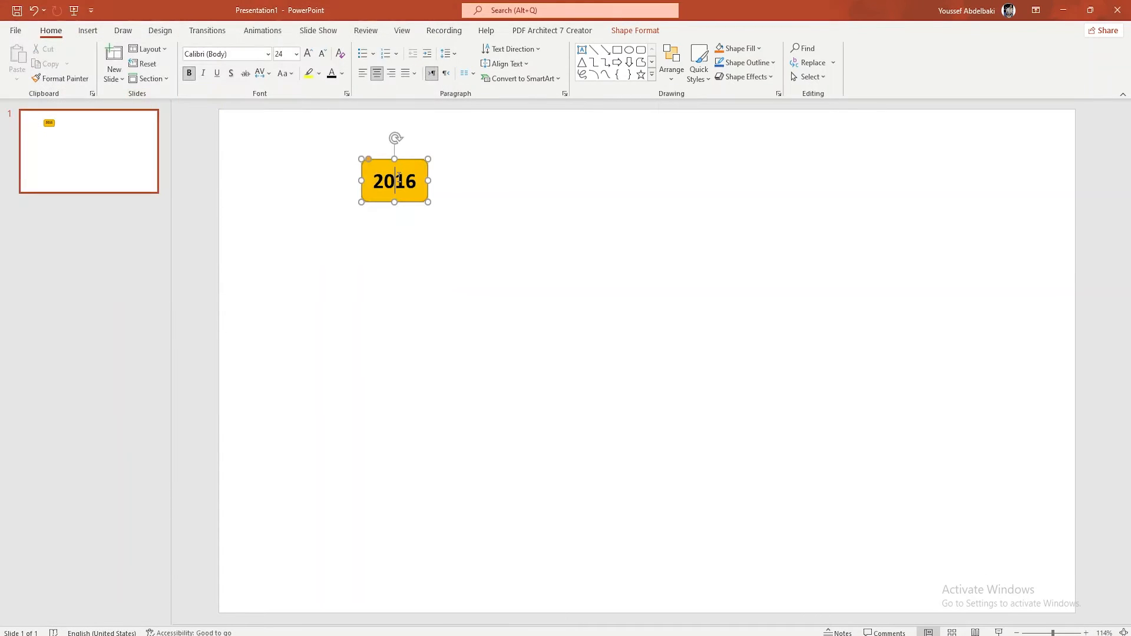
# Change the button text to 2017 and save the shape as a PNG picture named 2017 in My Shapes
pyautogui.rightClick(400, 177)
pyautogui.press('Escape')
pyautogui.doubleClick(394, 179)
pyautogui.write('2017')
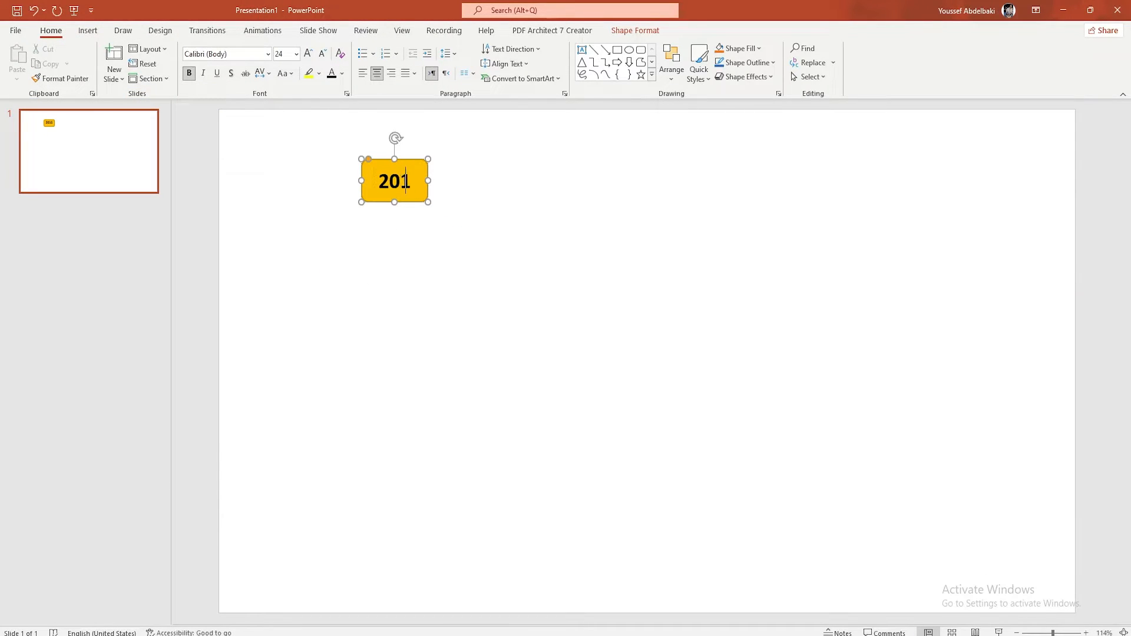
pyautogui.rightClick(407, 196)
pyautogui.click(458, 411)
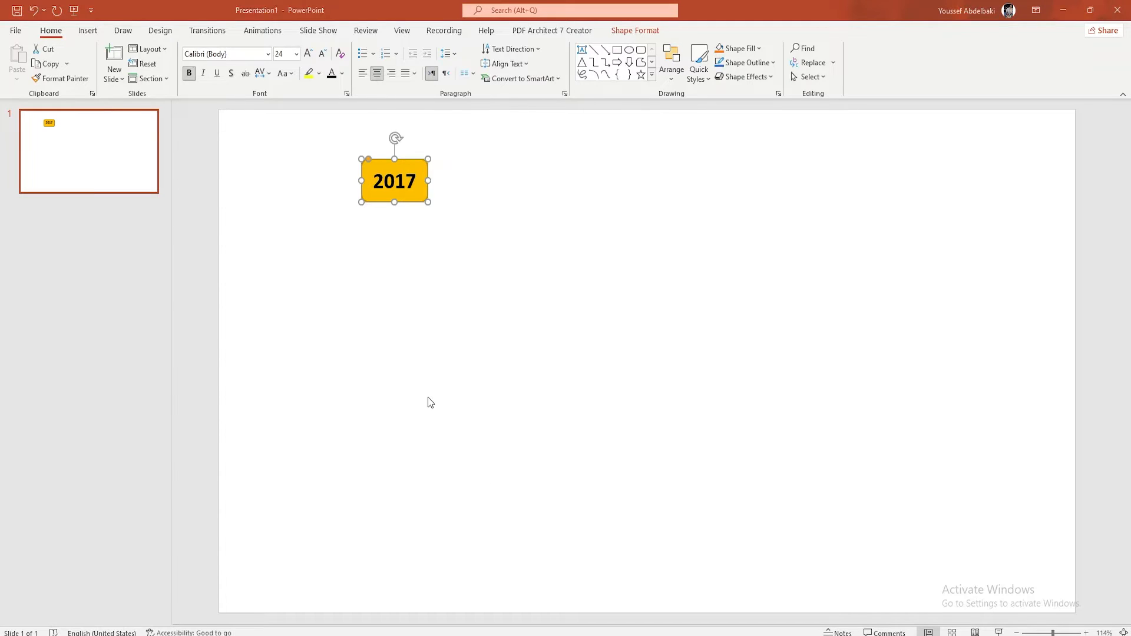
pyautogui.write('2017')
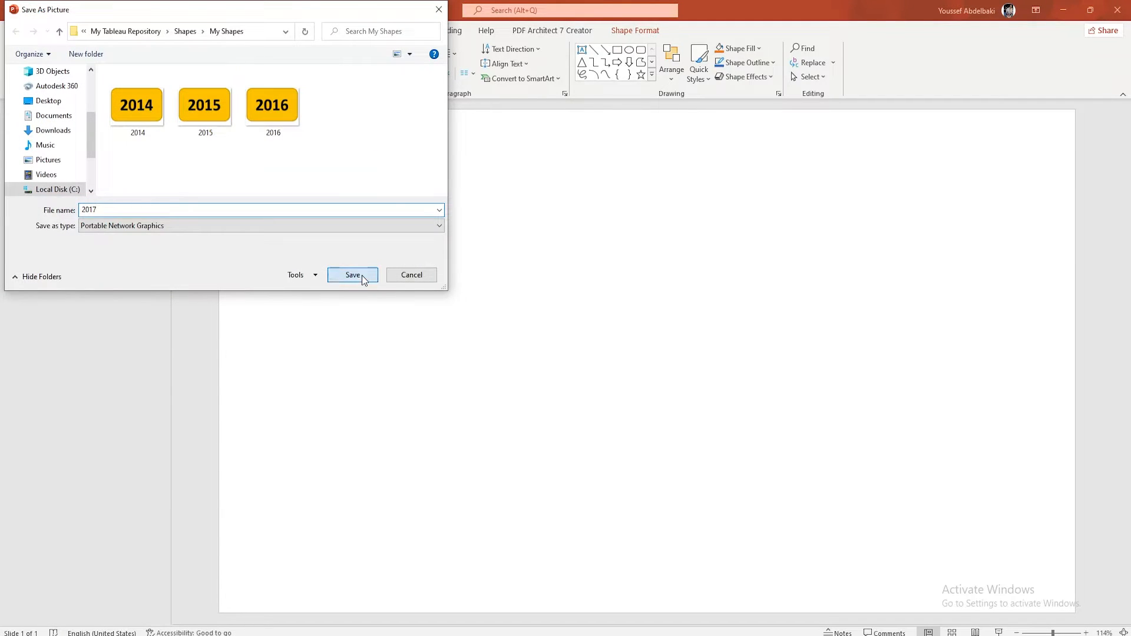
pyautogui.click(358, 275)
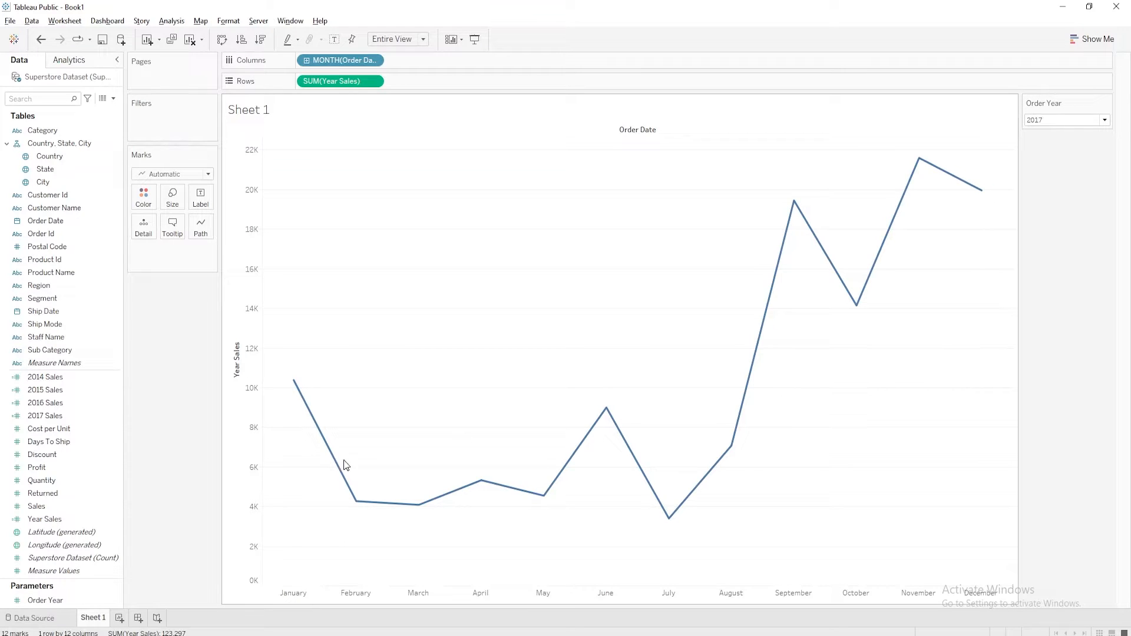
# In Tableau, create a new sheet with the Shape mark type and assign the 2014 image from the My Shapes palette
pyautogui.click(120, 617)
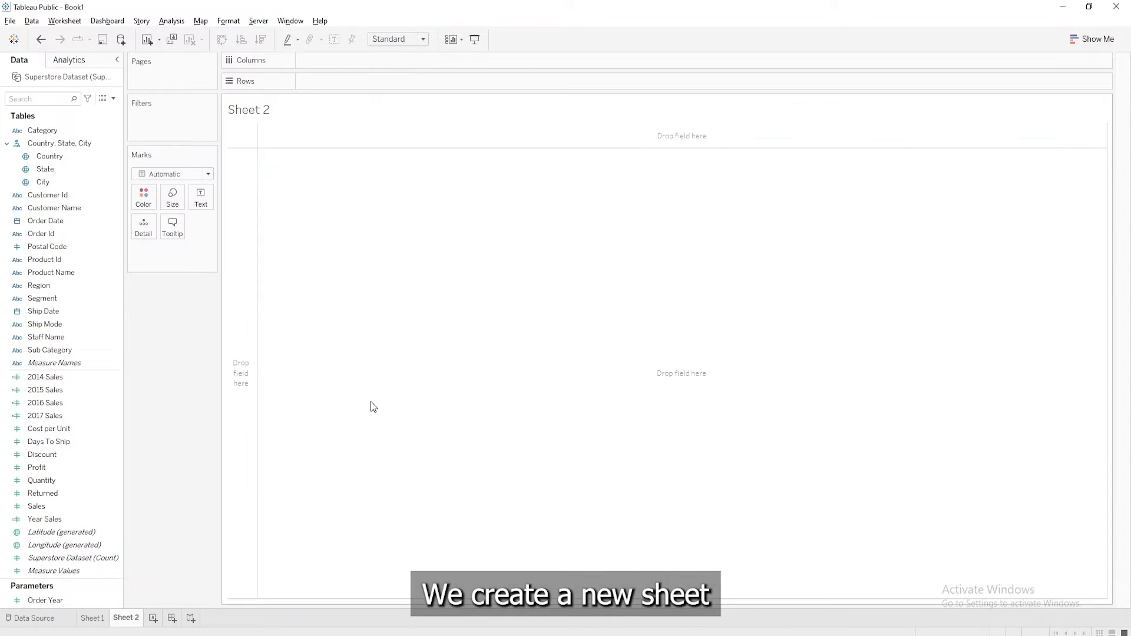
pyautogui.click(206, 177)
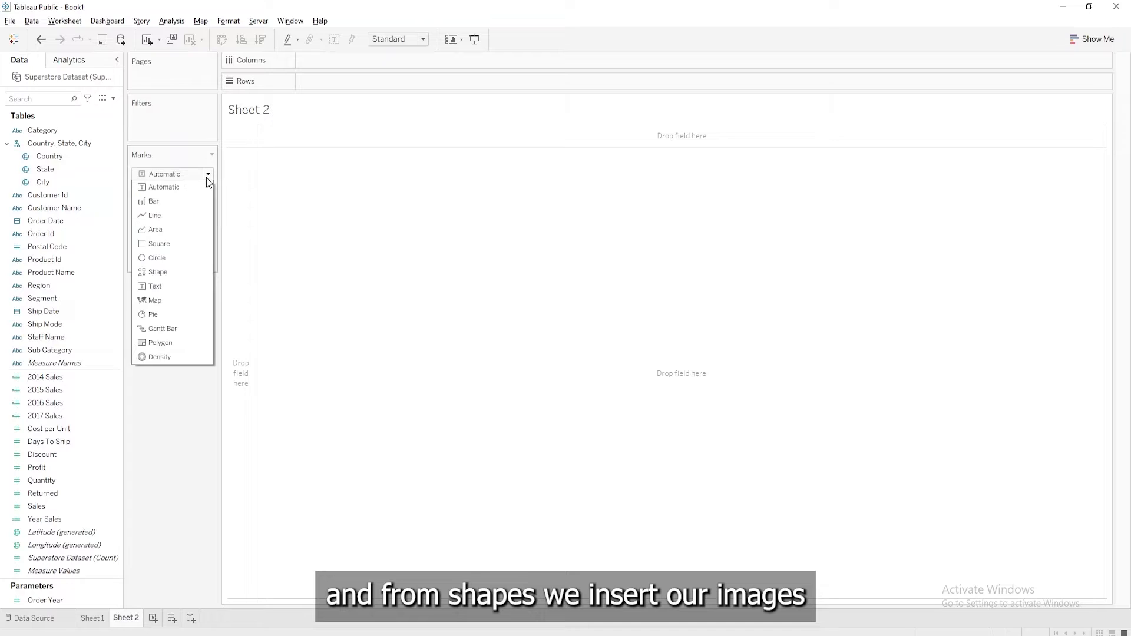
pyautogui.click(187, 272)
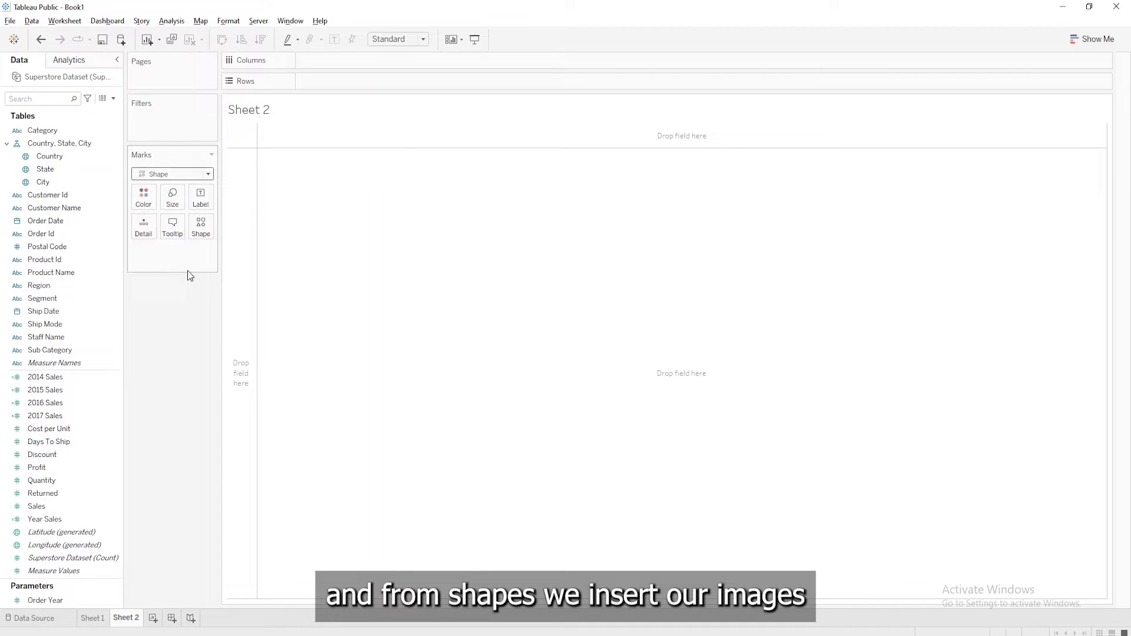
pyautogui.click(201, 228)
pyautogui.click(210, 314)
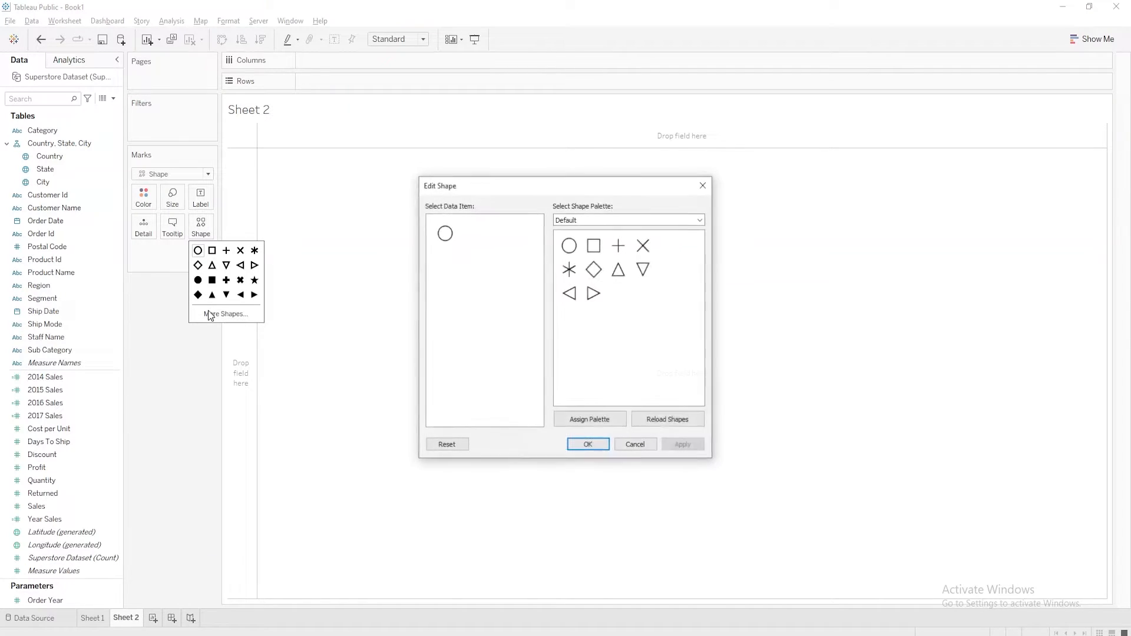
pyautogui.click(698, 221)
pyautogui.click(595, 247)
pyautogui.click(569, 245)
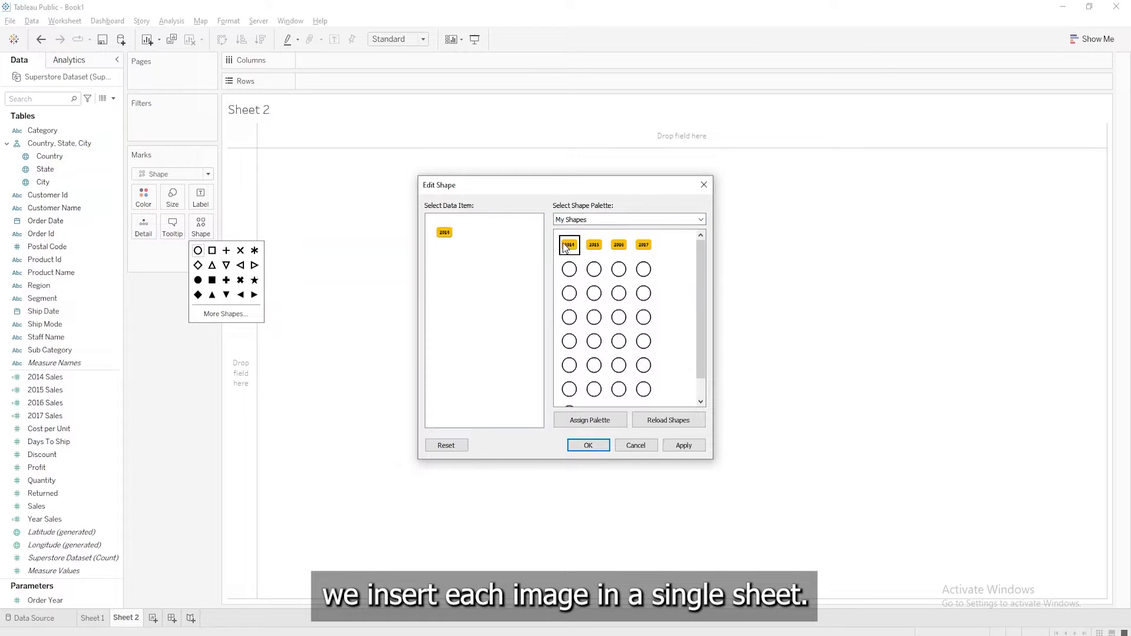
pyautogui.click(591, 445)
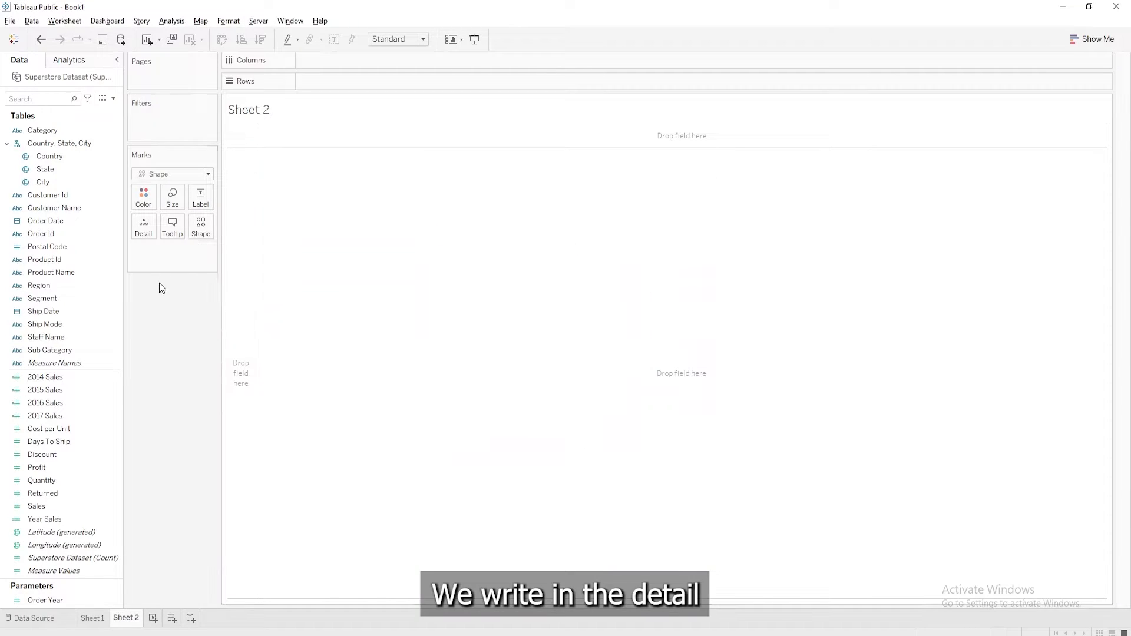
# Add 2014 Sales to the marks of Sheet 2 as detail and replace its expression with MIN(2014)
pyautogui.moveTo(45, 376); pyautogui.dragTo(102, 254)
pyautogui.write('MIN()')
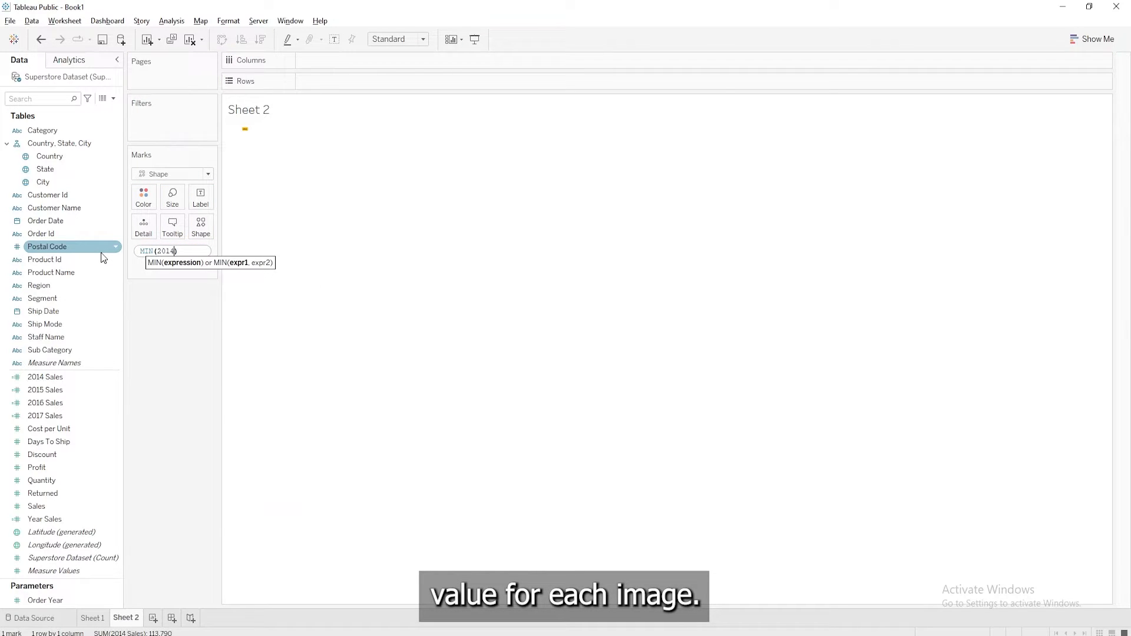
pyautogui.write('2014')
pyautogui.press('Return')
# Fit the 2014 button sheet to Entire View and enlarge the mark to about the middle of the size range
pyautogui.click(398, 39)
pyautogui.click(408, 88)
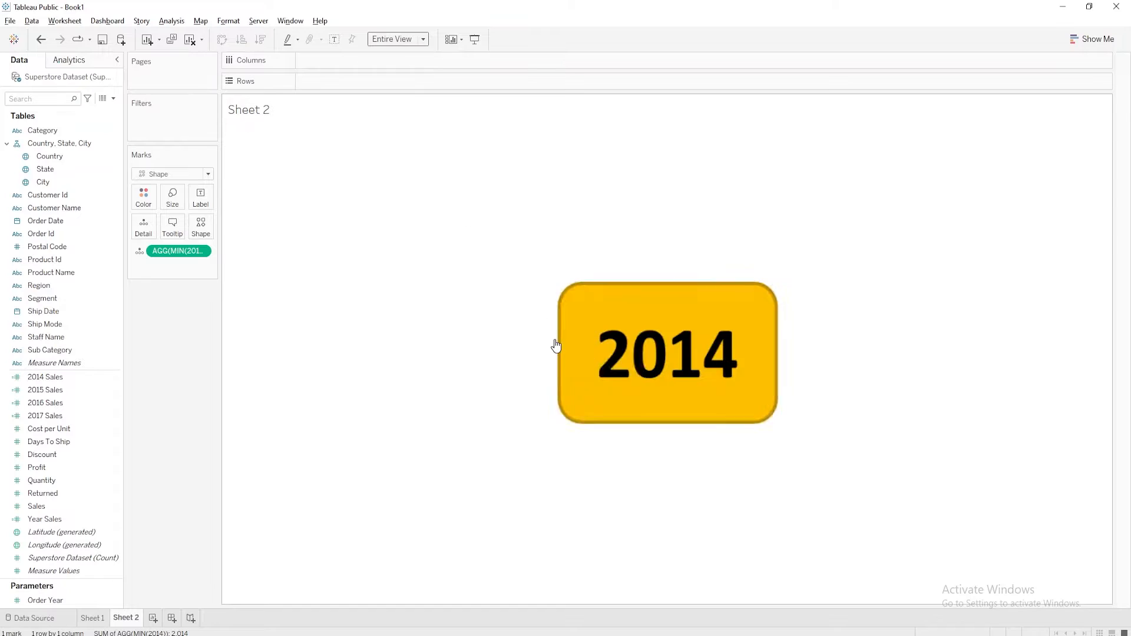
pyautogui.click(172, 197)
pyautogui.moveTo(218, 228); pyautogui.dragTo(219, 227)
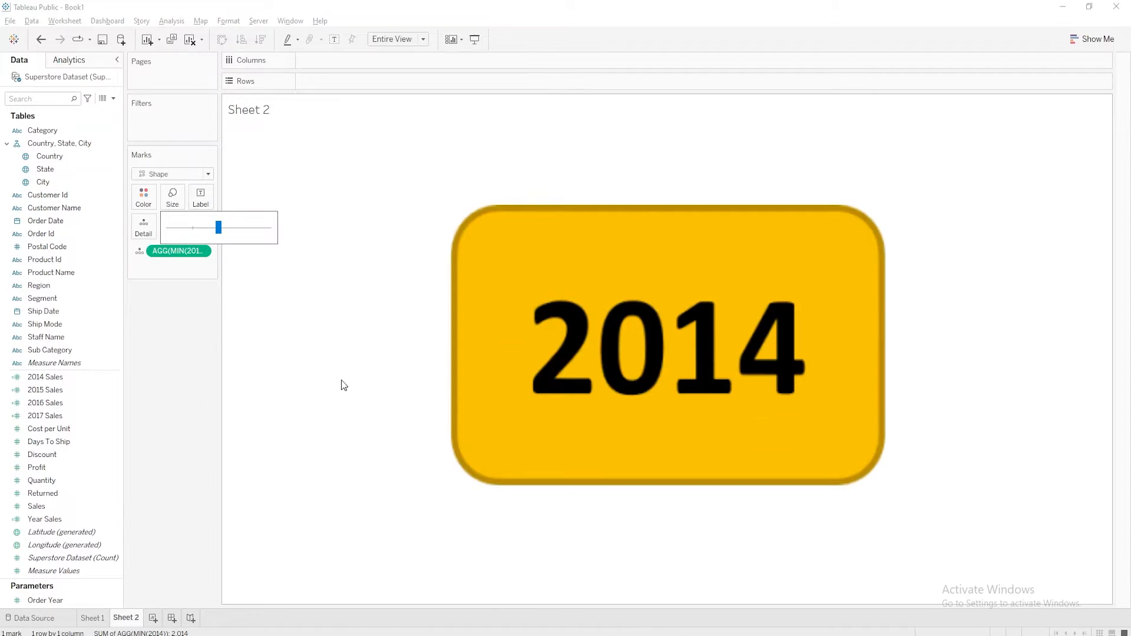
pyautogui.click(161, 367)
# Create another sheet with the Shape mark type and assign the 2015 image from the My Shapes palette
pyautogui.click(153, 617)
pyautogui.click(189, 174)
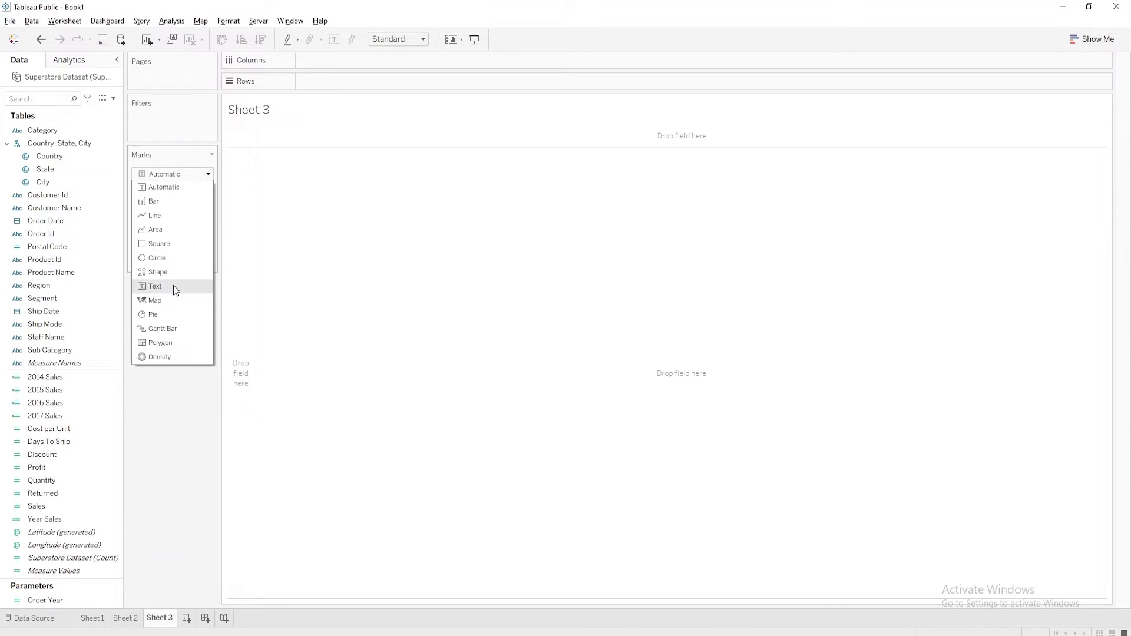
pyautogui.click(173, 286)
pyautogui.click(201, 227)
pyautogui.click(229, 314)
pyautogui.click(628, 219)
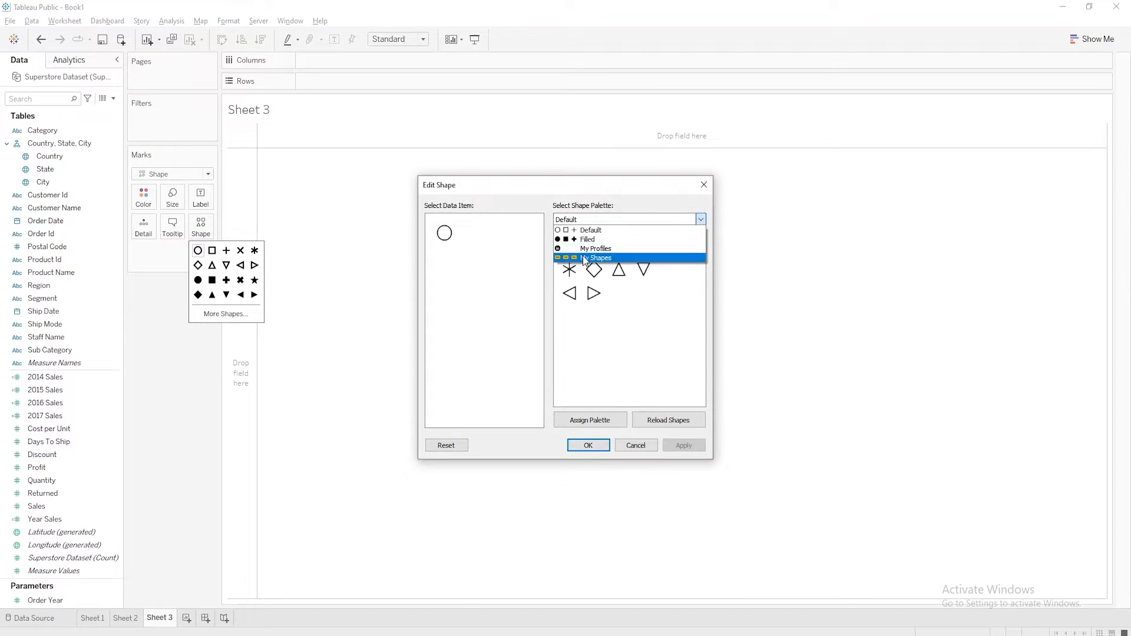
pyautogui.click(583, 255)
pyautogui.click(588, 445)
# Add 2015 Sales to the marks of Sheet 3 as detail and replace its expression with MIN(2015)
pyautogui.moveTo(45, 390); pyautogui.dragTo(174, 259)
pyautogui.doubleClick(171, 252)
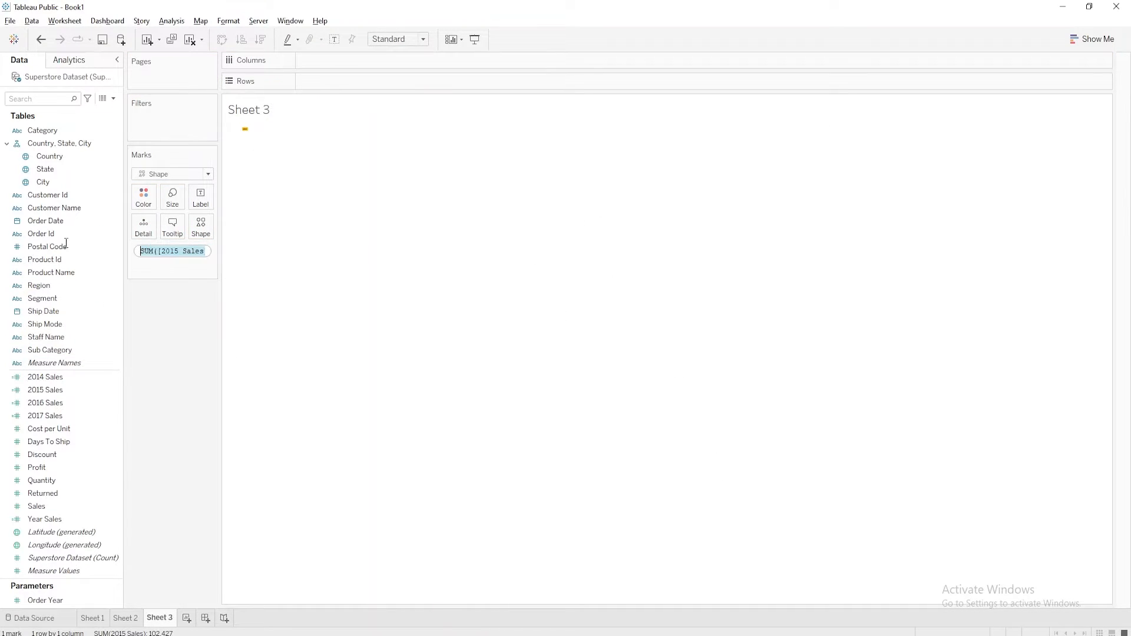
pyautogui.write('MIN(2015')
pyautogui.press('Return')
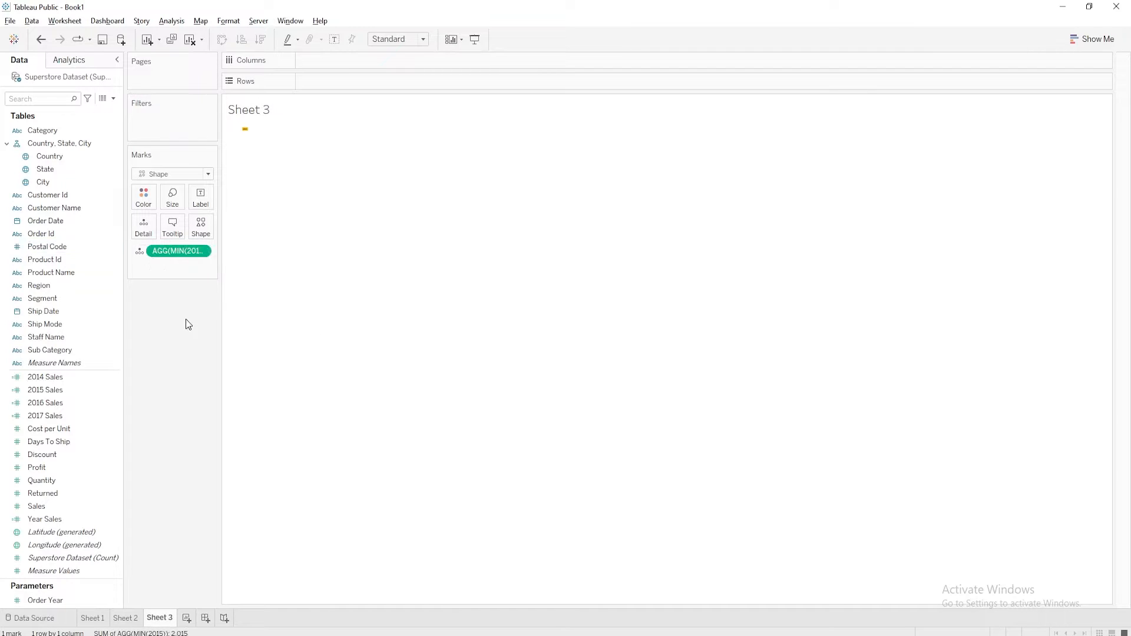
# Fit the 2015 button sheet to Entire View and enlarge the mark to about the middle of the size range
pyautogui.click(423, 39)
pyautogui.click(380, 83)
pyautogui.click(174, 208)
pyautogui.click(219, 229)
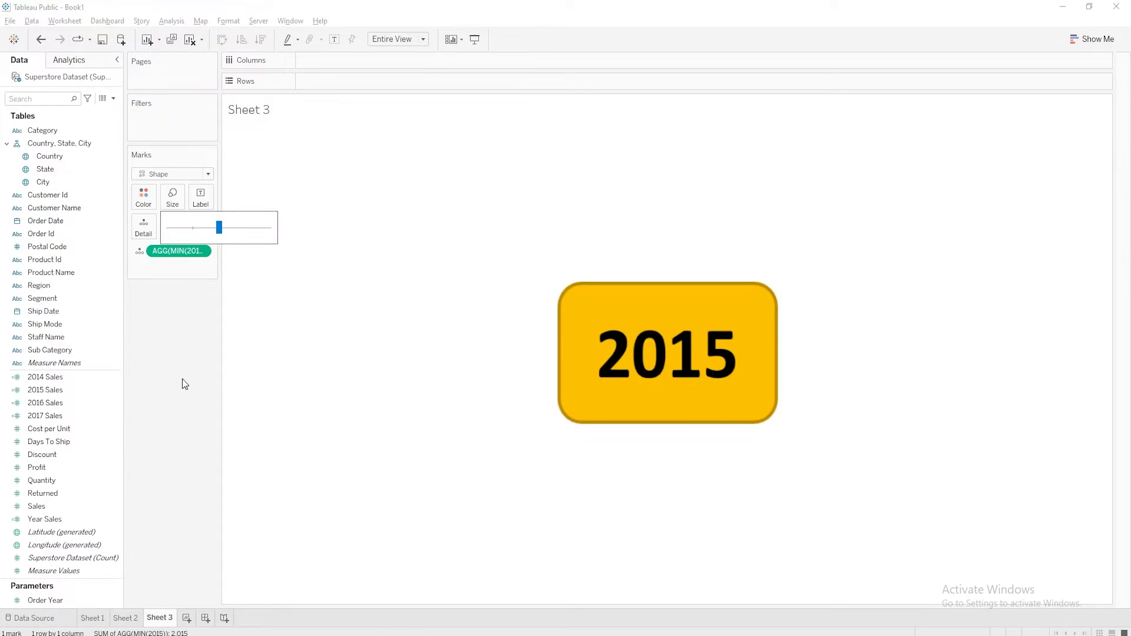
# Create another sheet with the Shape mark type and assign the 2016 image from the My Shapes palette
pyautogui.click(186, 617)
pyautogui.click(208, 173)
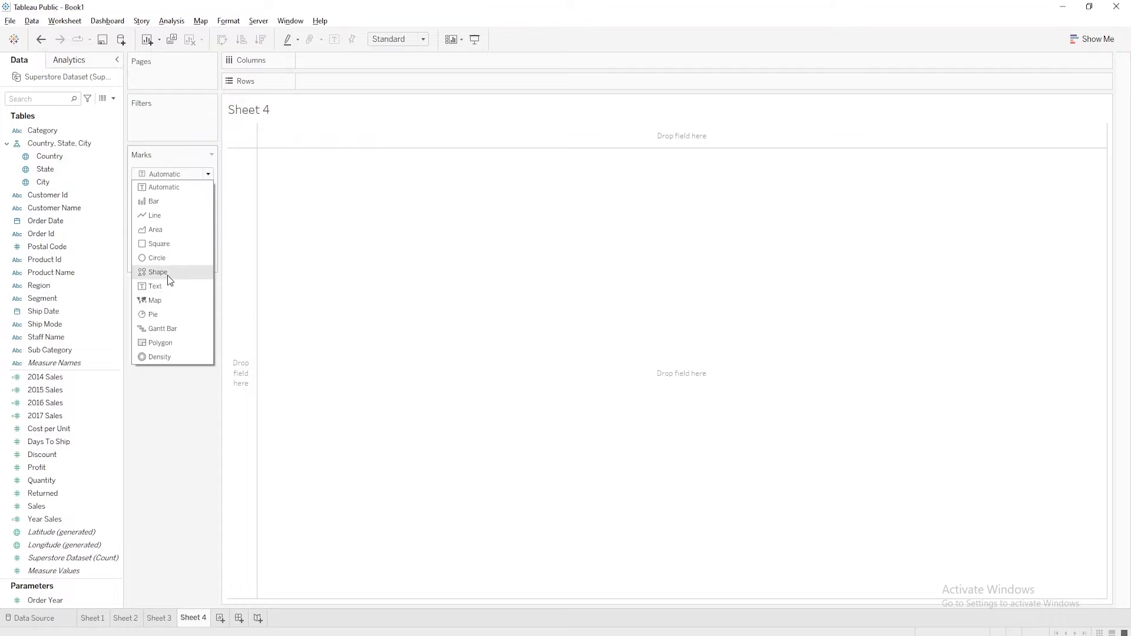
pyautogui.click(168, 274)
pyautogui.click(200, 227)
pyautogui.click(225, 313)
pyautogui.click(700, 219)
pyautogui.click(589, 255)
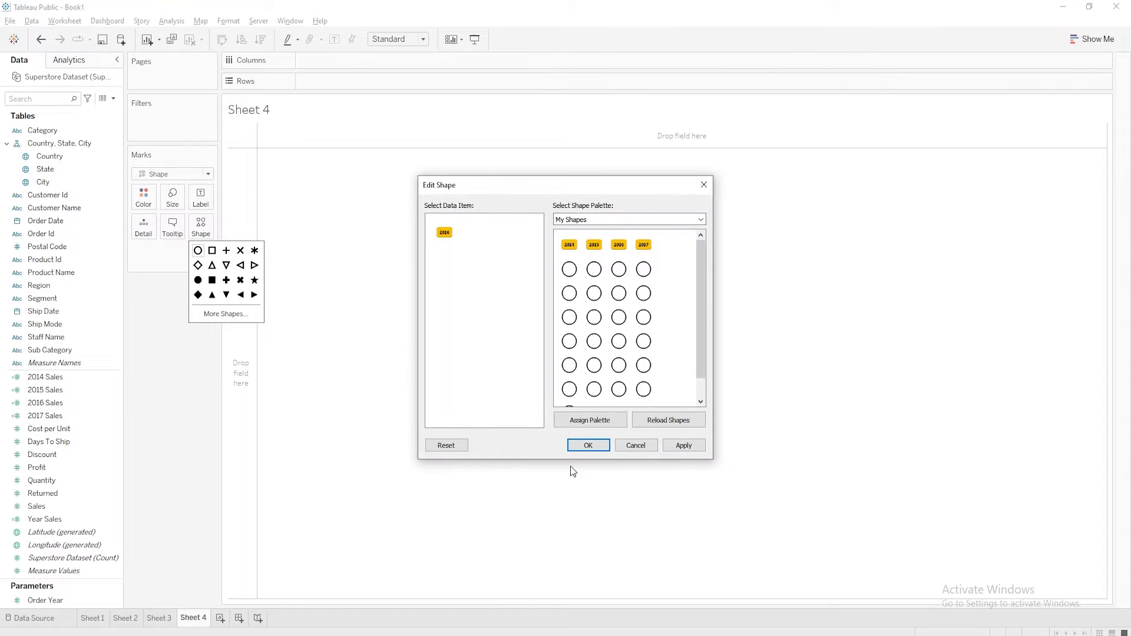
pyautogui.click(588, 445)
# Add 2016 Sales to the marks of Sheet 4 as detail and replace its expression with MIN(2016)
pyautogui.moveTo(45, 403); pyautogui.dragTo(87, 246)
pyautogui.write('MIN(2016)')
pyautogui.click(182, 315)
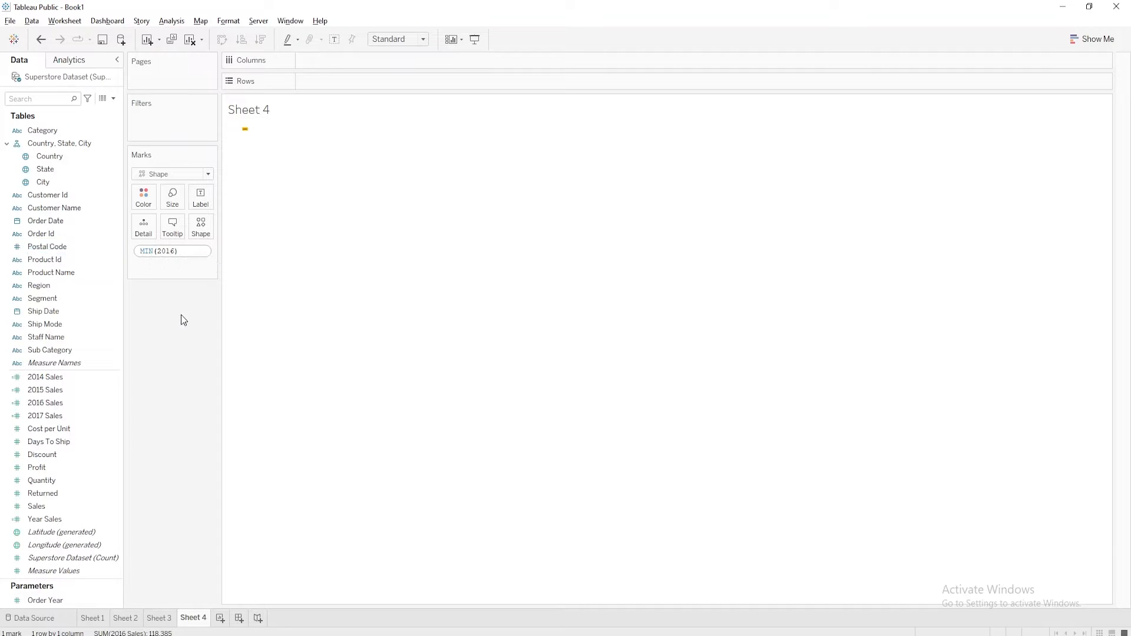
# Fit the 2016 button sheet to Entire View and enlarge the mark to about the middle of the size range
pyautogui.click(398, 38)
pyautogui.click(415, 81)
pyautogui.click(208, 173)
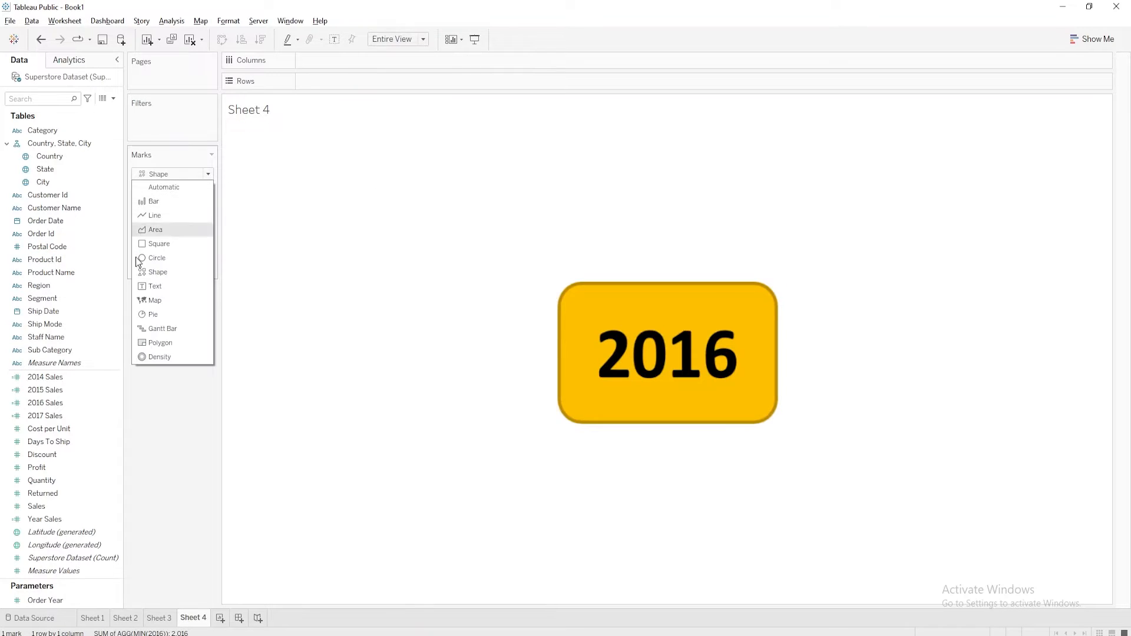
pyautogui.click(147, 272)
pyautogui.click(172, 197)
pyautogui.click(221, 228)
pyautogui.click(187, 403)
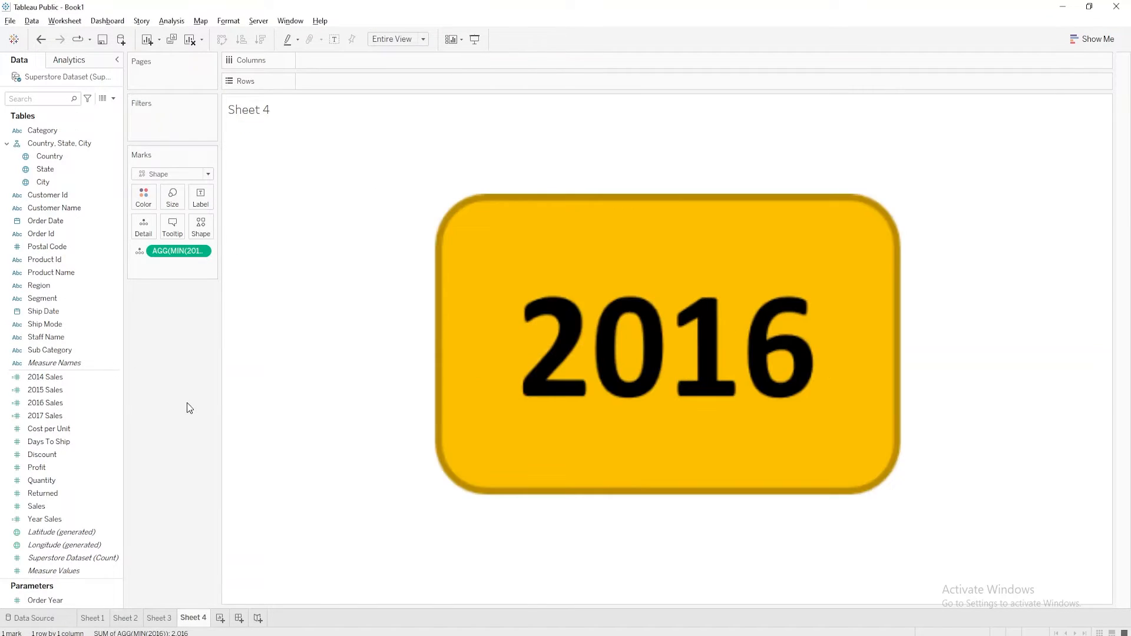
# Create another sheet with the Shape mark type and assign the 2017 image from the My Shapes palette
pyautogui.click(220, 618)
pyautogui.click(208, 174)
pyautogui.click(209, 270)
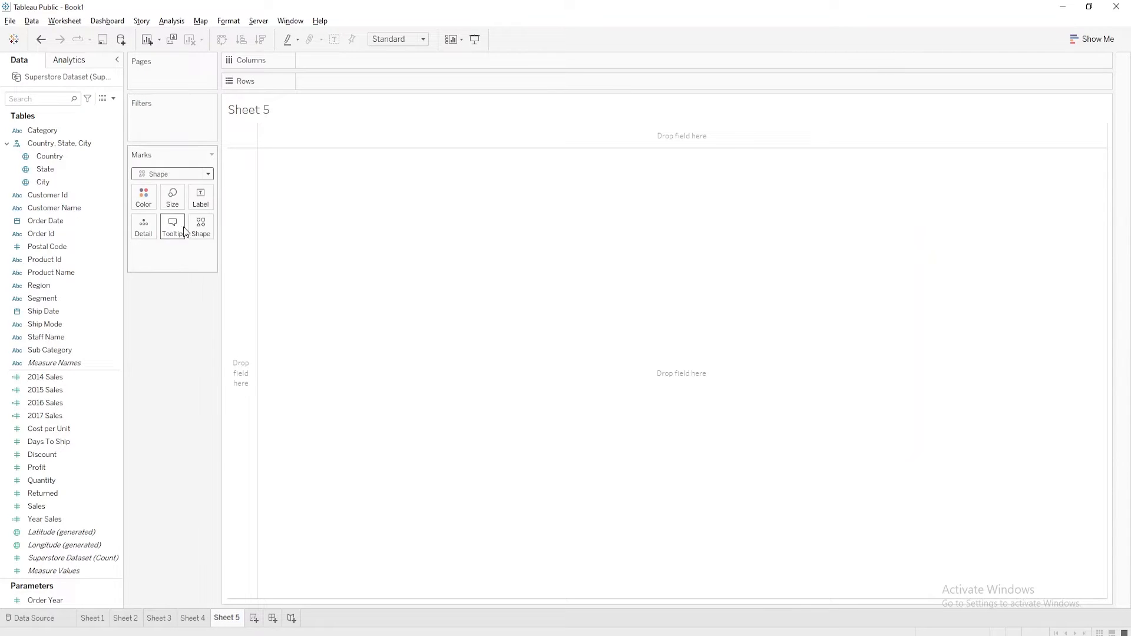
pyautogui.click(201, 227)
pyautogui.click(225, 314)
pyautogui.click(680, 219)
pyautogui.click(677, 245)
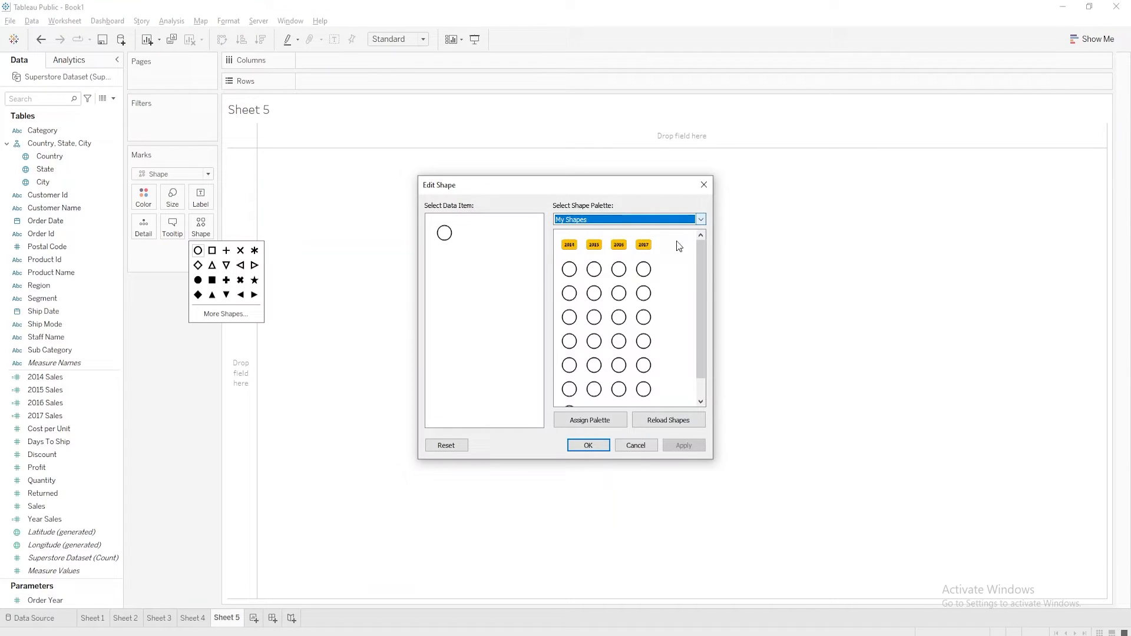
pyautogui.click(619, 447)
# Add 2017 Sales to the marks of Sheet 5 as detail and replace its expression with MIN(2017)
pyautogui.moveTo(46, 416); pyautogui.dragTo(74, 252)
pyautogui.doubleClick(188, 247)
pyautogui.write('MIN(200')
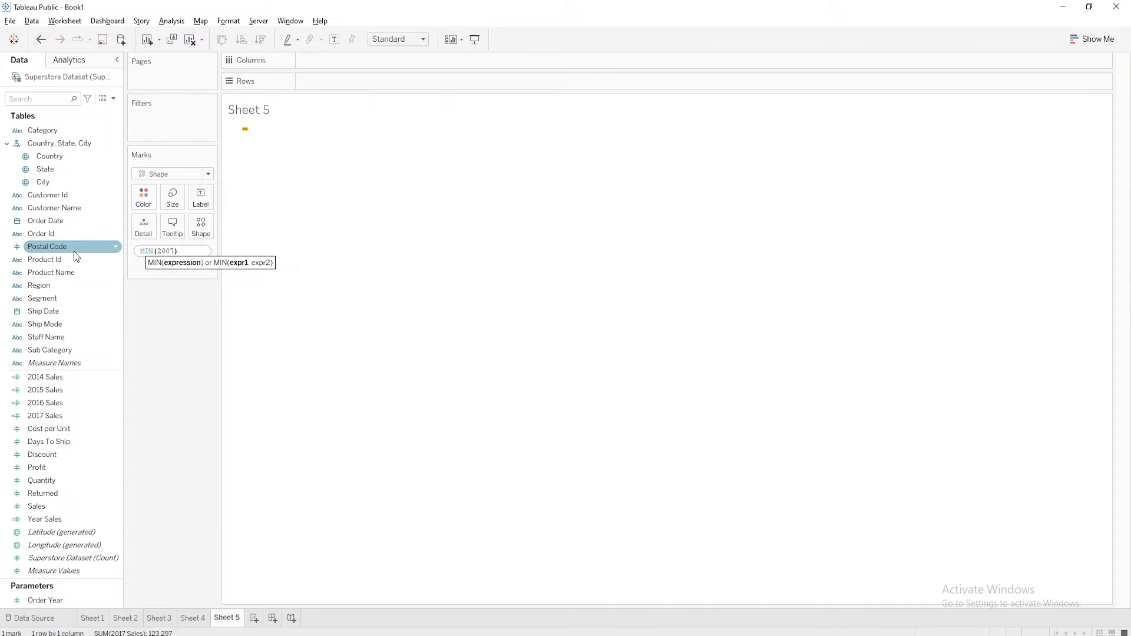
pyautogui.write('7')
pyautogui.press('Return')
# Fit the 2017 button sheet to Entire View and enlarge the mark to about the middle of the size range
pyautogui.click(423, 39)
pyautogui.click(391, 83)
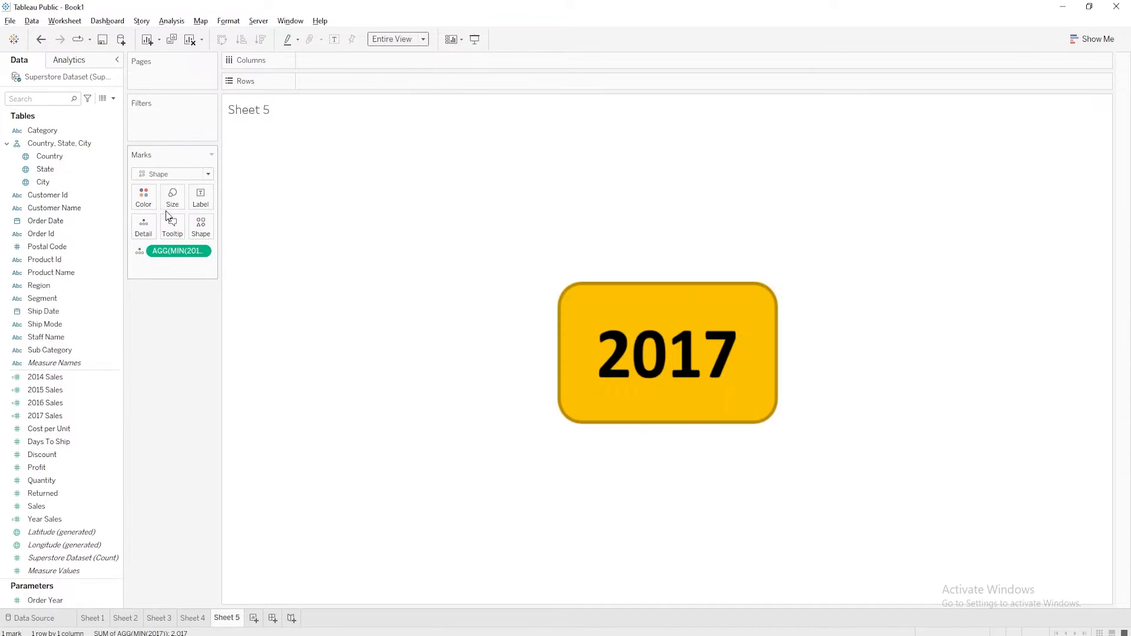
pyautogui.click(172, 198)
pyautogui.click(220, 228)
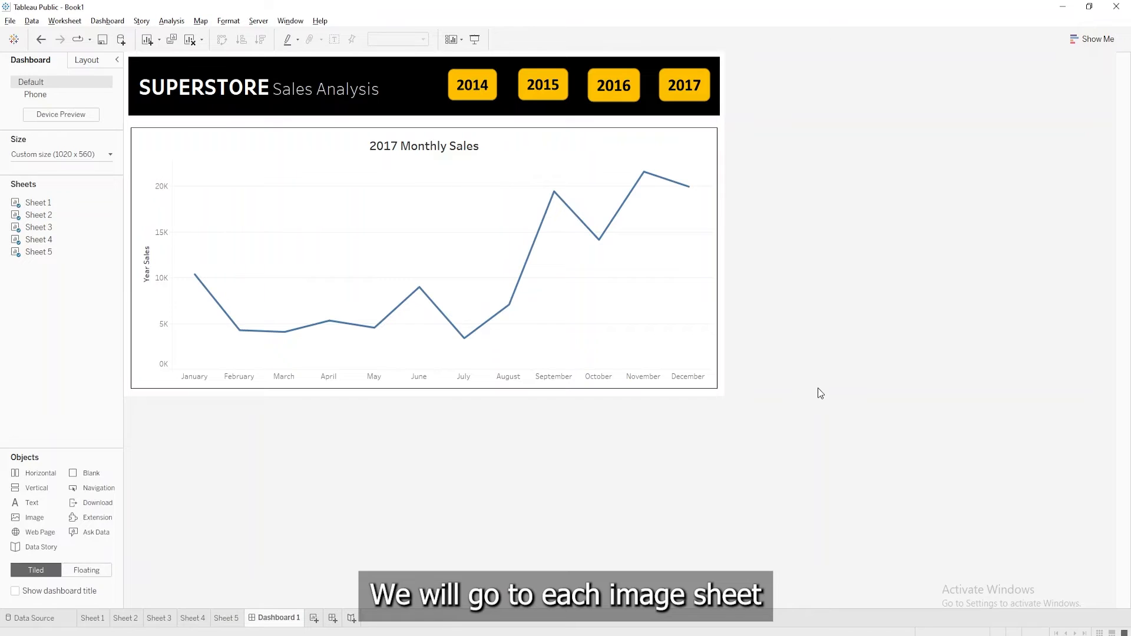
# From the 2014 button sheet, add a change-parameter worksheet action named 2014 Sales
pyautogui.click(125, 618)
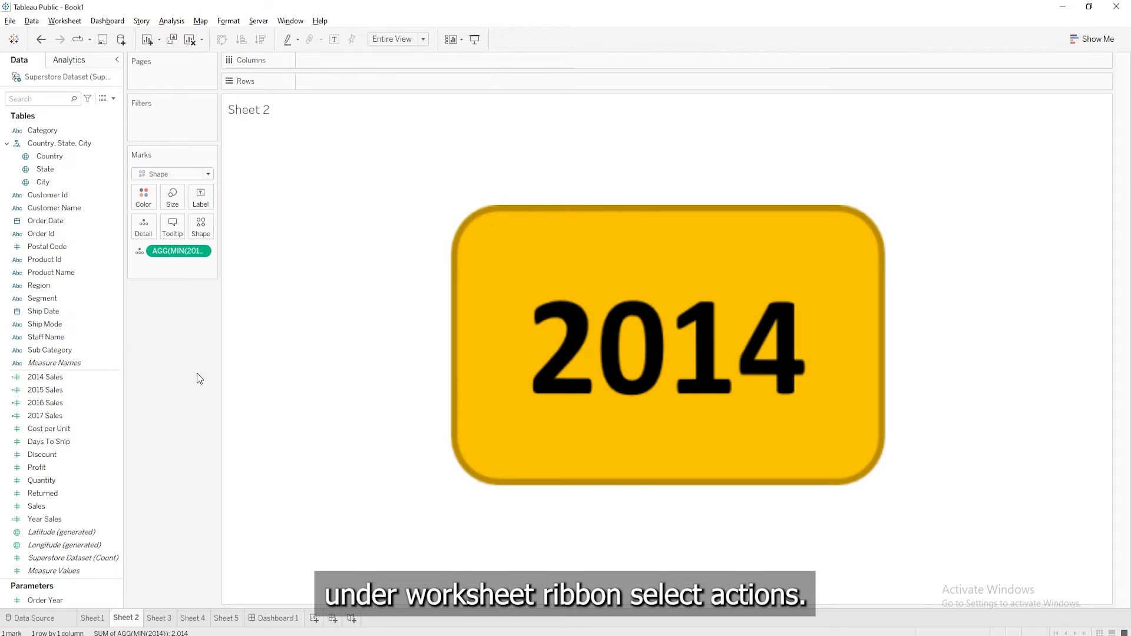
pyautogui.click(64, 20)
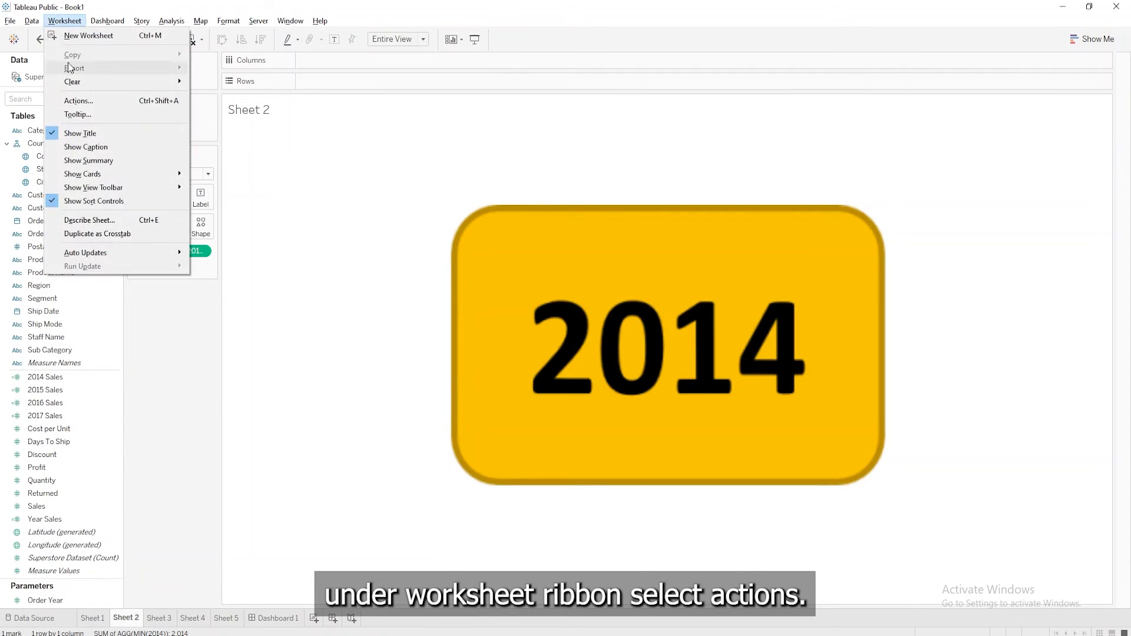
pyautogui.click(83, 101)
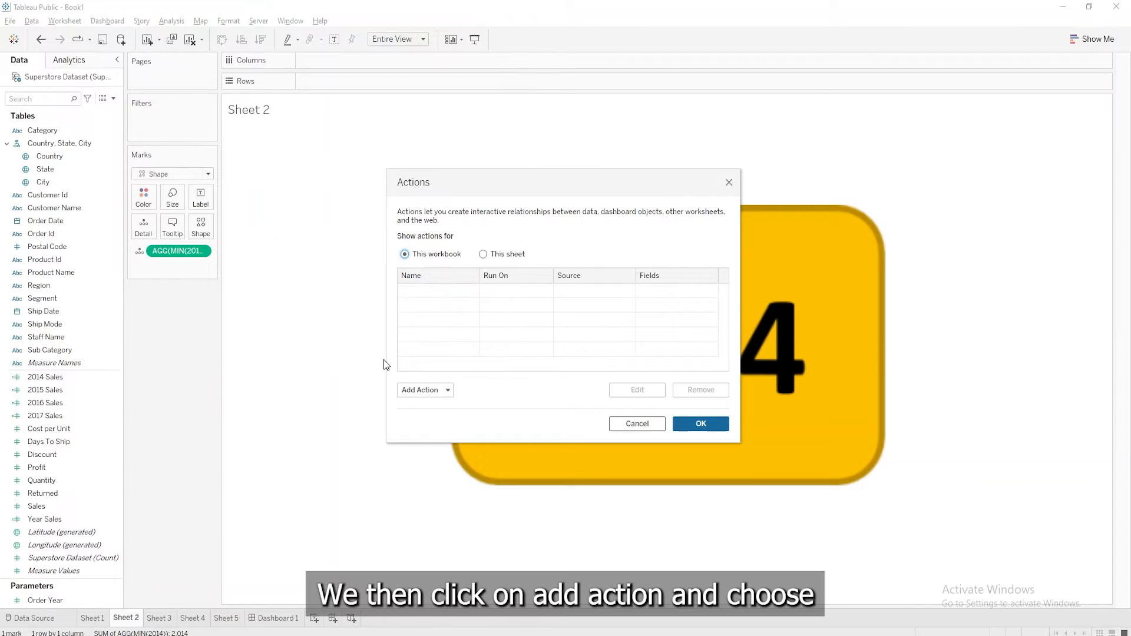
pyautogui.click(446, 390)
pyautogui.click(444, 361)
pyautogui.write('20')
pyautogui.write('14 Sale')
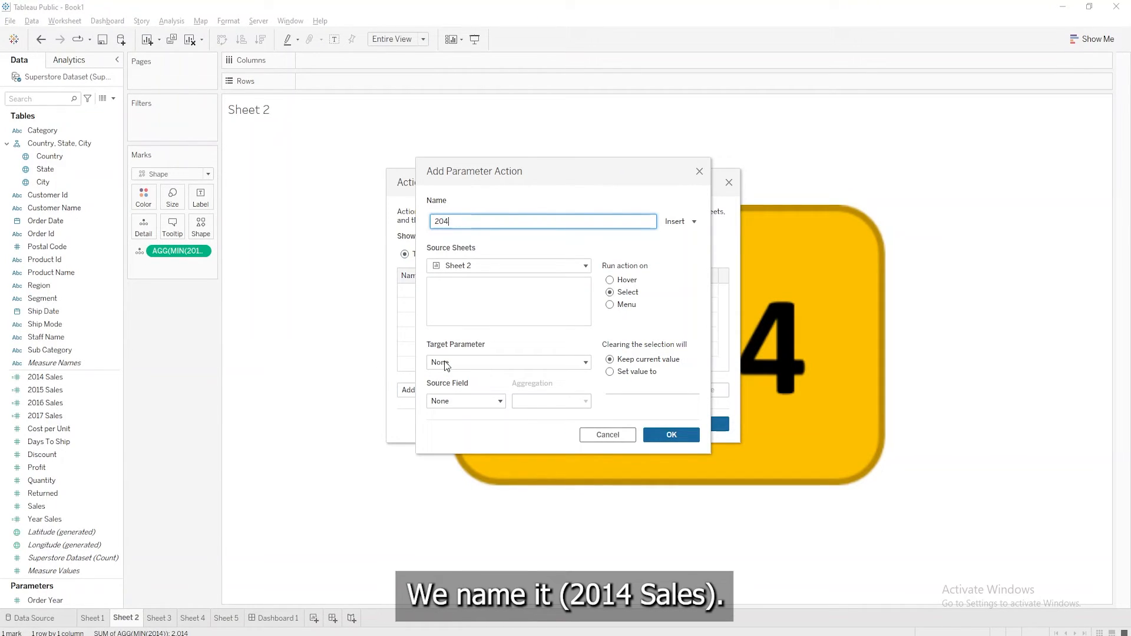
pyautogui.write('s')
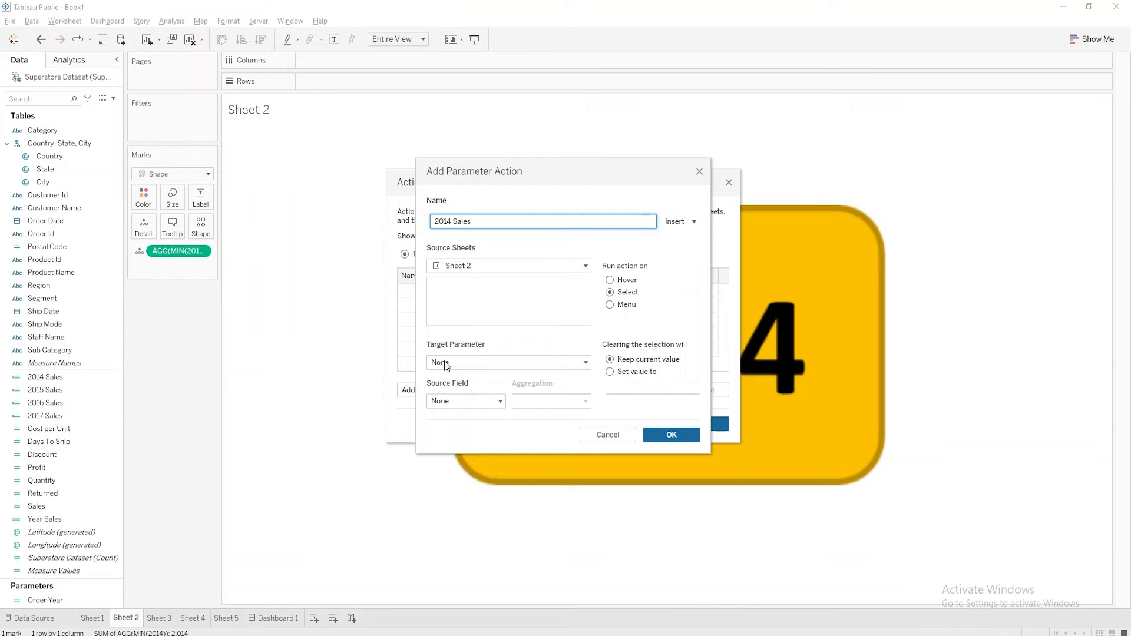
# Set the 2014 Sales action's source to Dashboard 1 with only Sheet 2 included
pyautogui.click(576, 270)
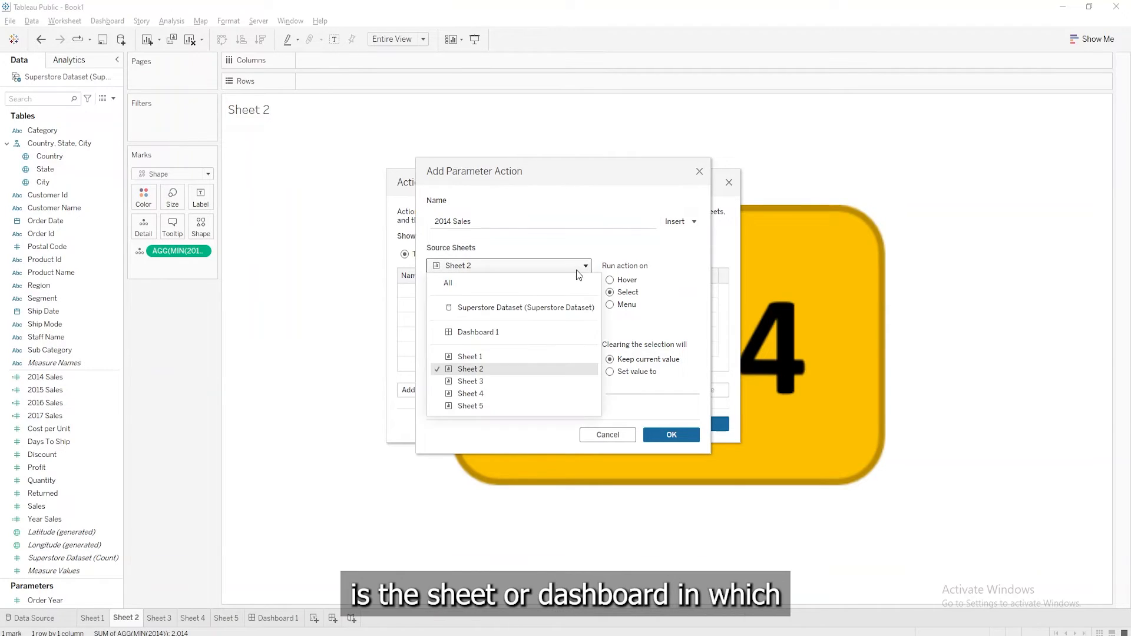
pyautogui.click(474, 332)
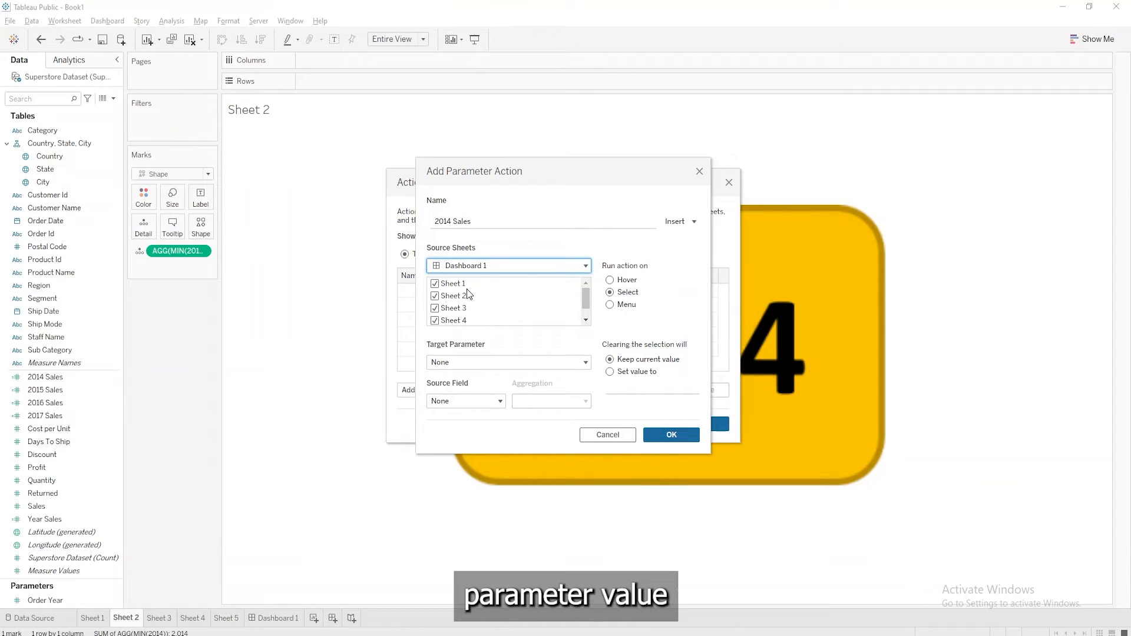
pyautogui.scroll(-1, 469, 314)
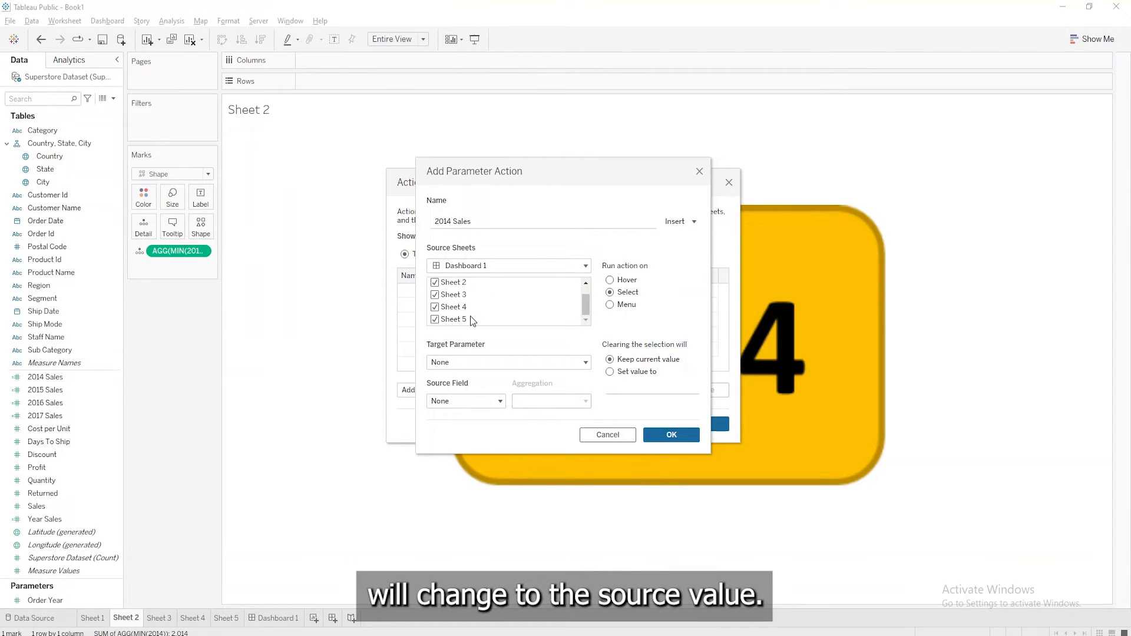
pyautogui.keyDown('shift'); pyautogui.click(470, 316); pyautogui.keyUp('shift')
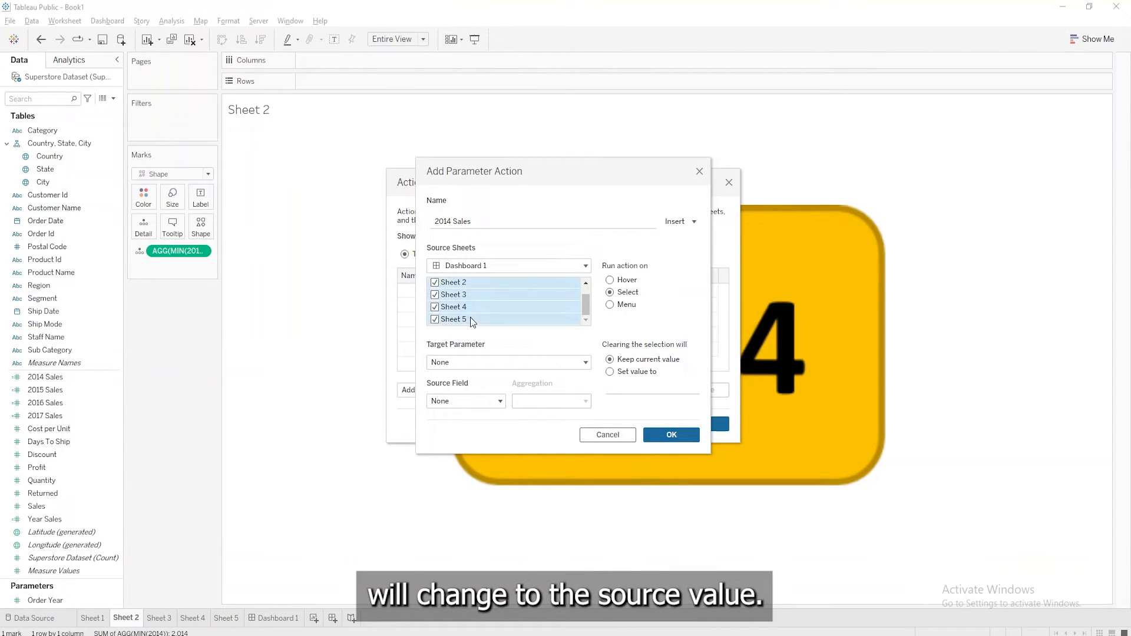
pyautogui.click(436, 317)
pyautogui.scroll(1, 471, 298)
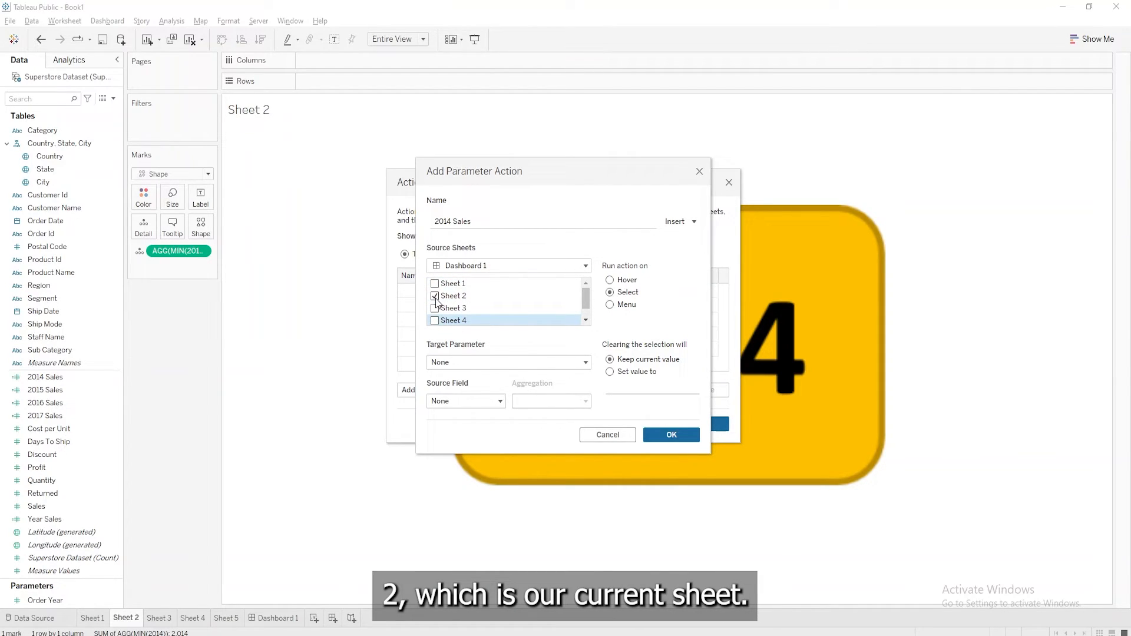
# Target the Order Year parameter with AGG(MIN(2014)) as the source field and save the 2014 Sales action
pyautogui.click(446, 364)
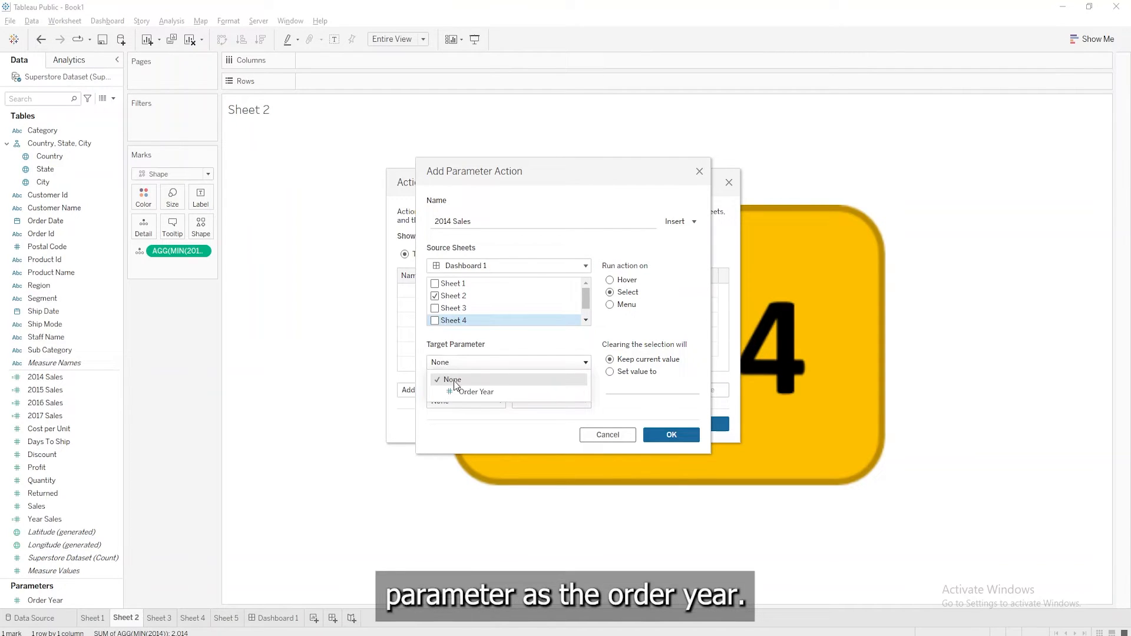
pyautogui.click(465, 392)
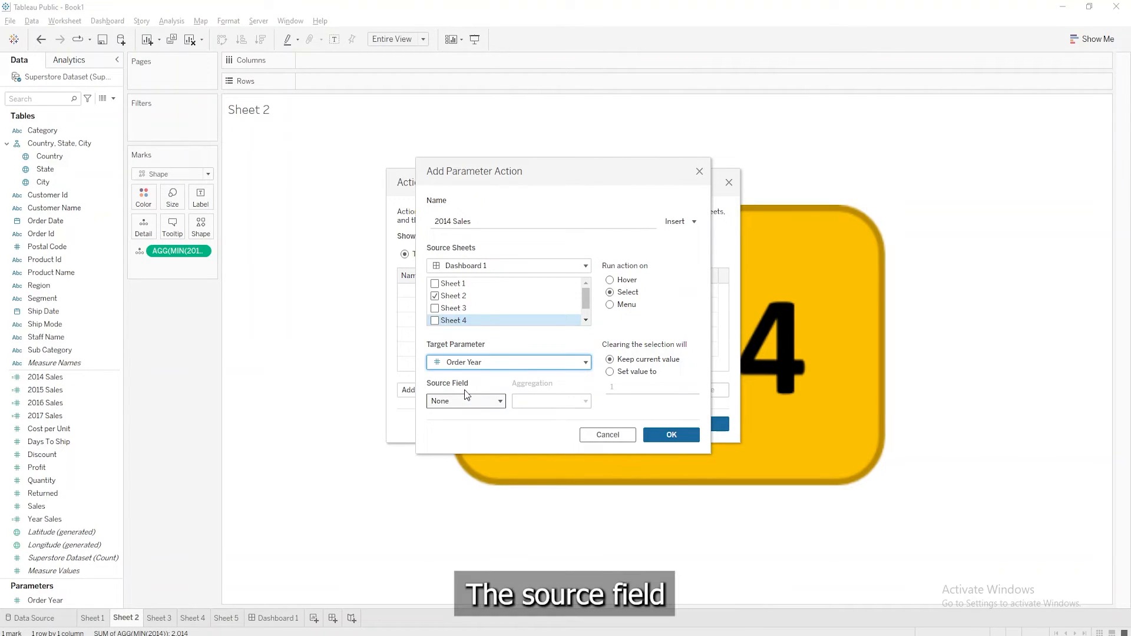
pyautogui.click(467, 401)
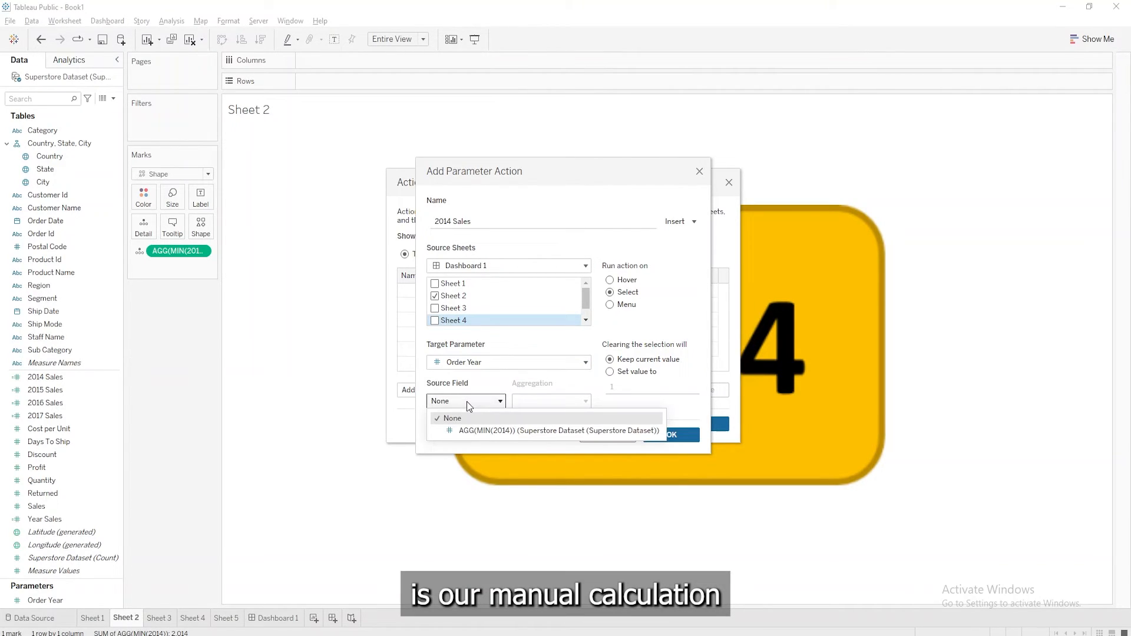
pyautogui.click(483, 432)
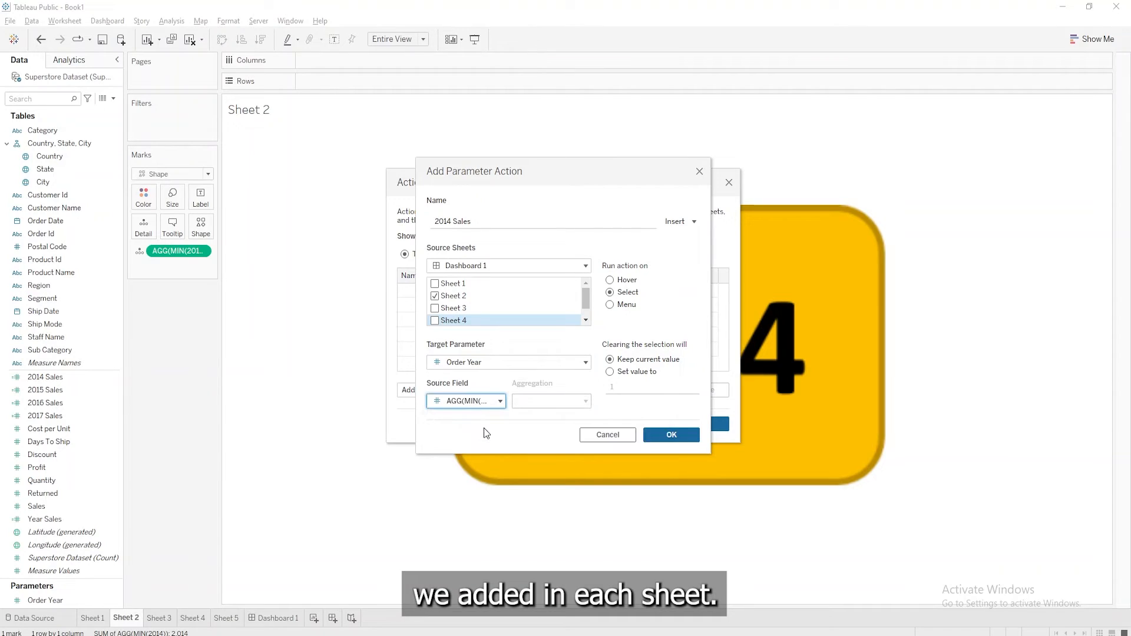
pyautogui.click(668, 436)
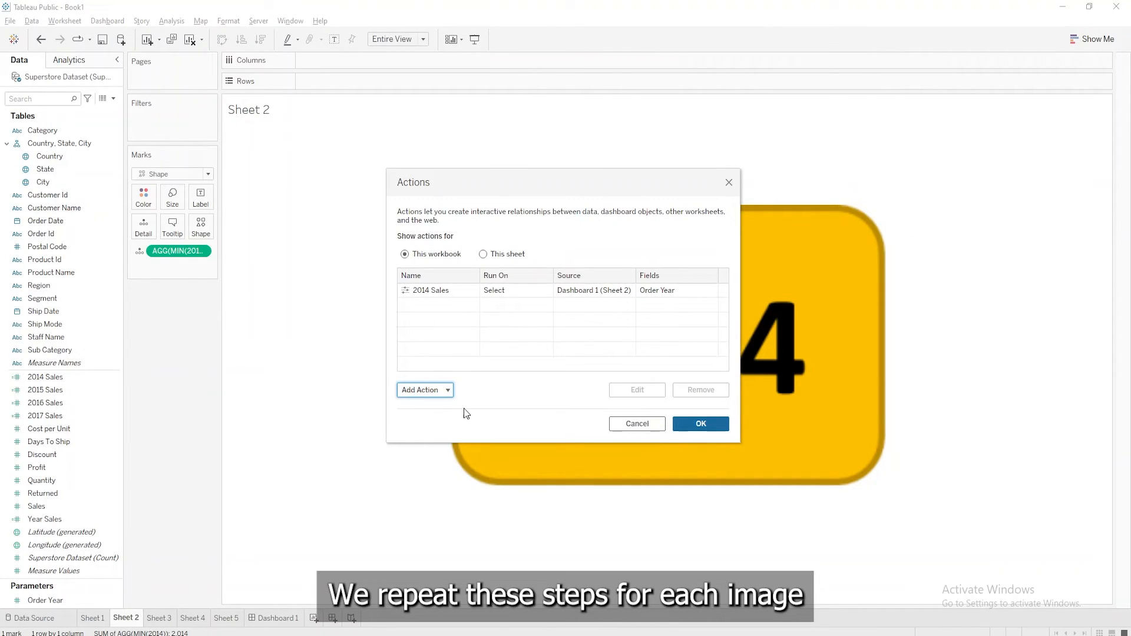
# Add a second change-parameter action named 2015 Sales with Dashboard 1 as its source
pyautogui.click(444, 394)
pyautogui.click(446, 361)
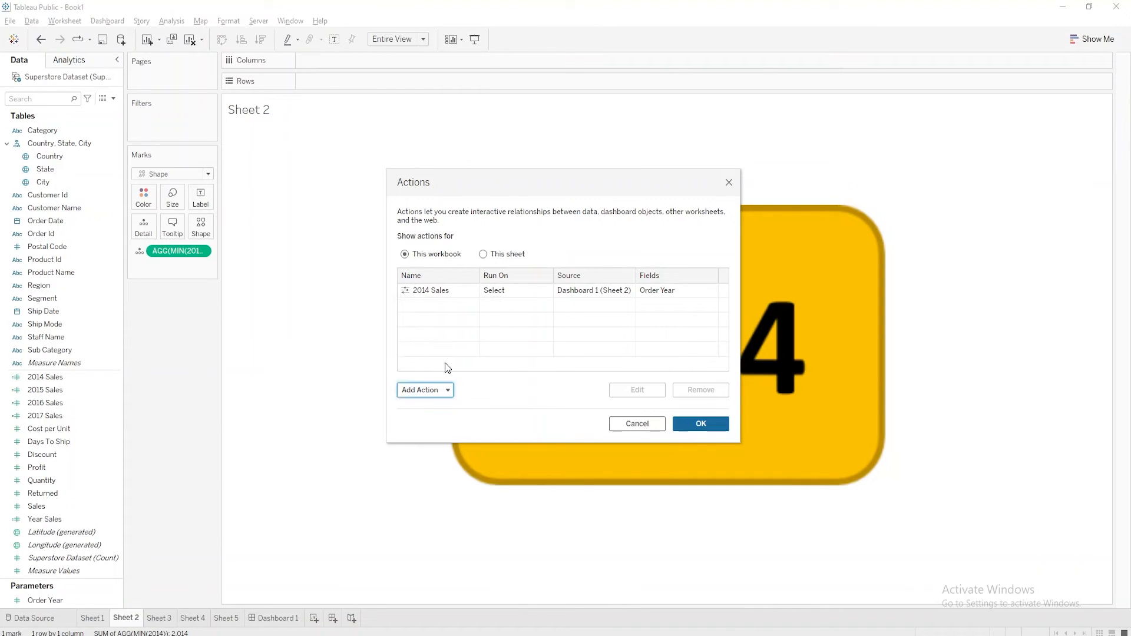
pyautogui.write('2015 Sales')
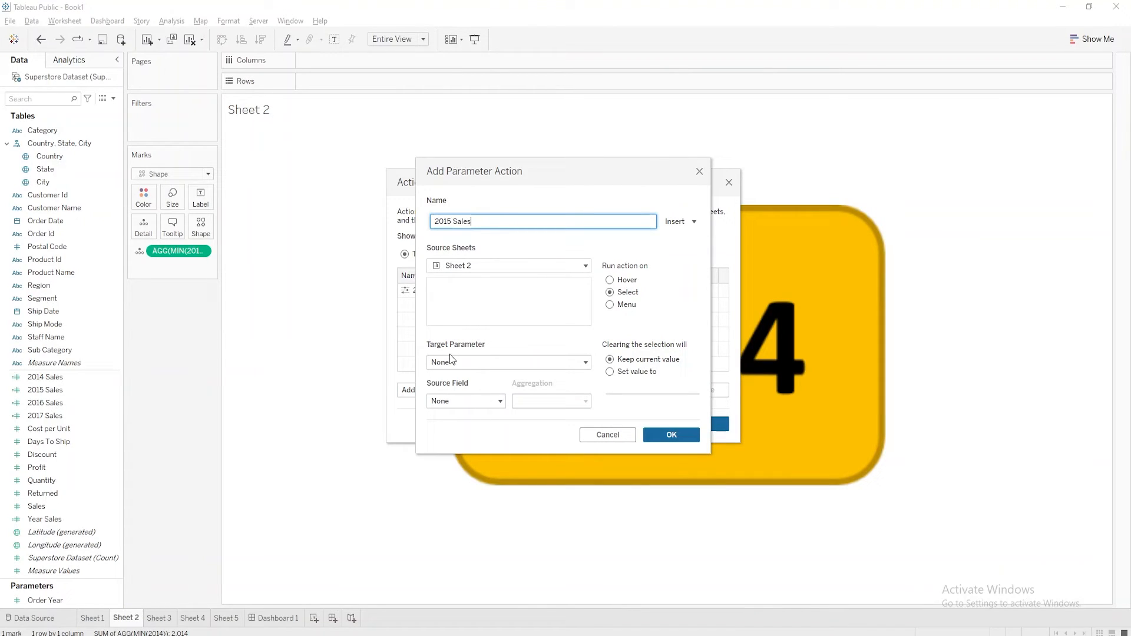
pyautogui.click(481, 266)
pyautogui.click(475, 329)
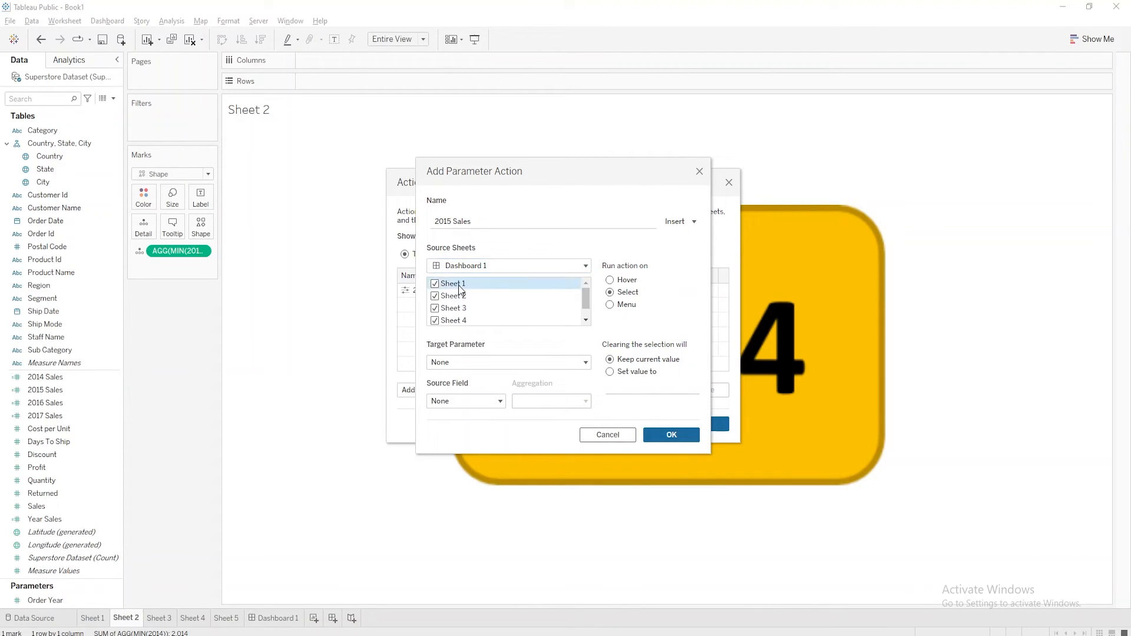
# Limit the source sheets of the 2015 Sales action to Sheet 3 only
pyautogui.scroll(-1, 461, 318)
pyautogui.keyDown('shift'); pyautogui.click(459, 320); pyautogui.keyUp('shift')
pyautogui.click(434, 319)
pyautogui.scroll(1, 460, 309)
pyautogui.click(468, 309)
pyautogui.click(435, 308)
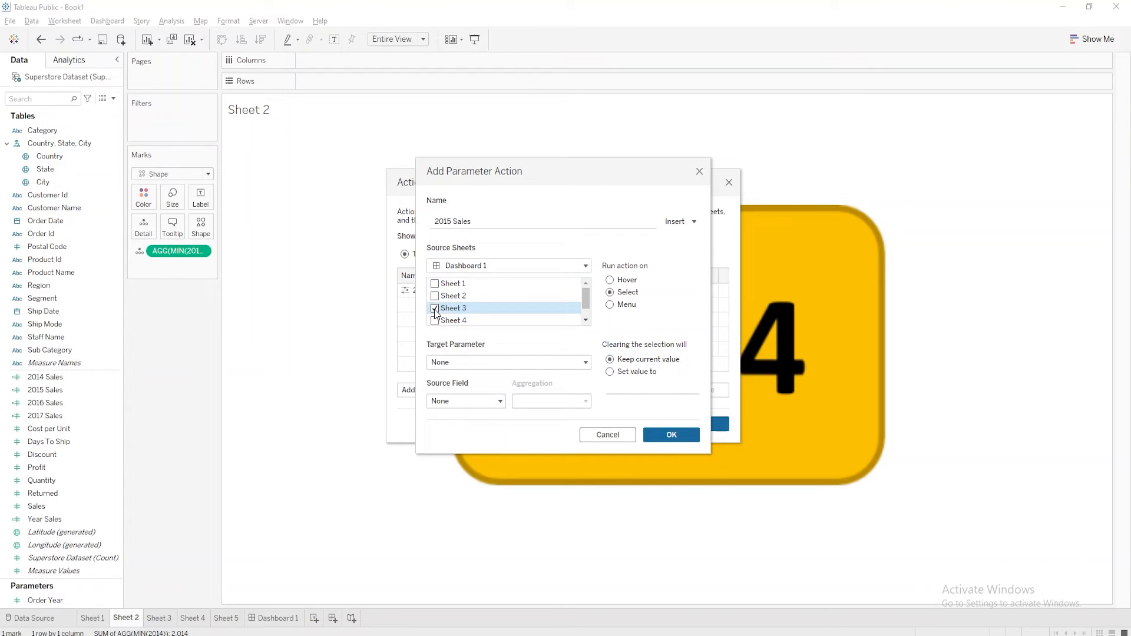
# Target the Order Year parameter with the sheet's AGG(MIN(2015)) calculation as source field and save the 2015 Sales action
pyautogui.click(492, 363)
pyautogui.click(476, 392)
pyautogui.click(465, 401)
pyautogui.click(471, 432)
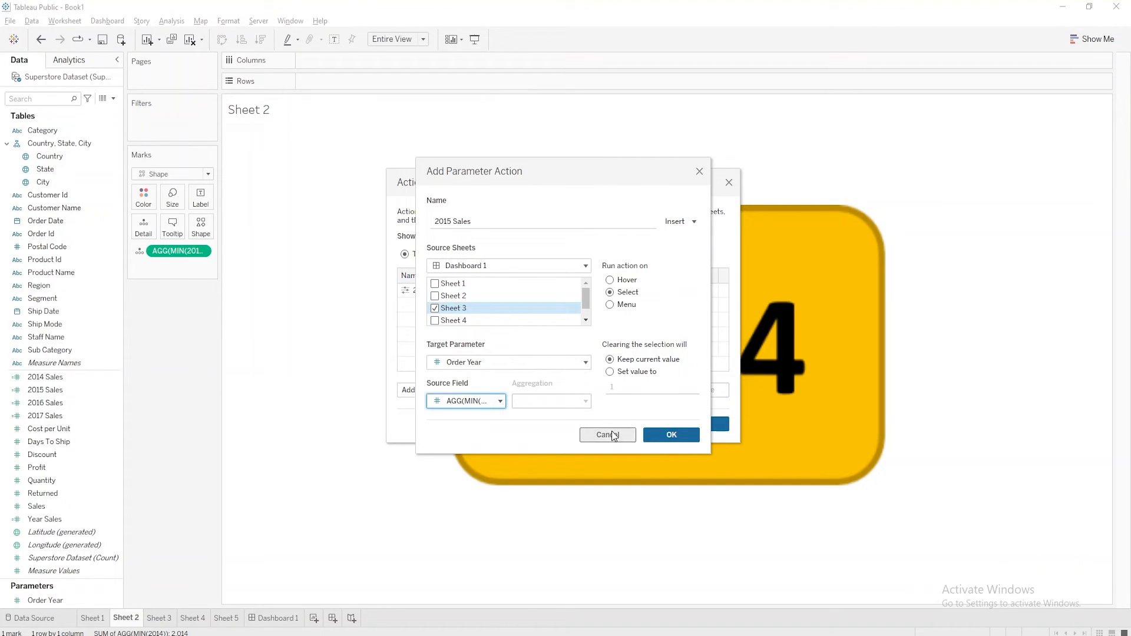
pyautogui.click(668, 434)
# Add a change-parameter action named 2016 Sales, sourced from Dashboard 1 with only Sheet 4 included
pyautogui.click(424, 389)
pyautogui.click(447, 360)
pyautogui.write('2016')
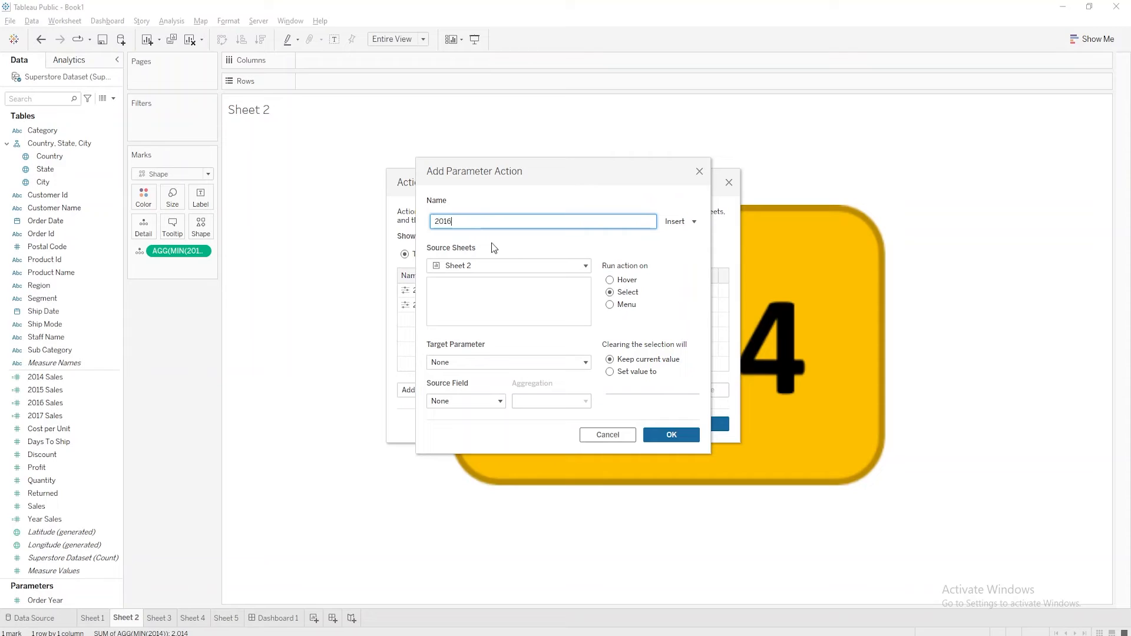
pyautogui.write(' Sales')
pyautogui.click(501, 265)
pyautogui.click(495, 340)
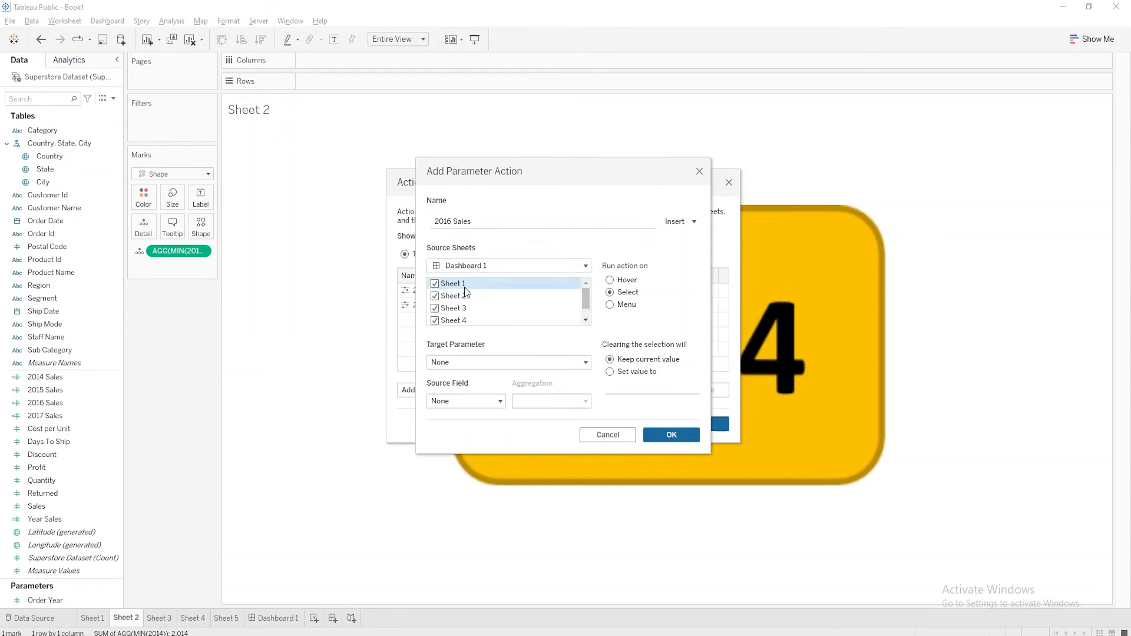
pyautogui.click(451, 307)
# Target the Order Year parameter with AGG(MIN(2016)) as the source field and save the 2016 Sales action
pyautogui.click(471, 361)
pyautogui.click(471, 391)
pyautogui.click(465, 401)
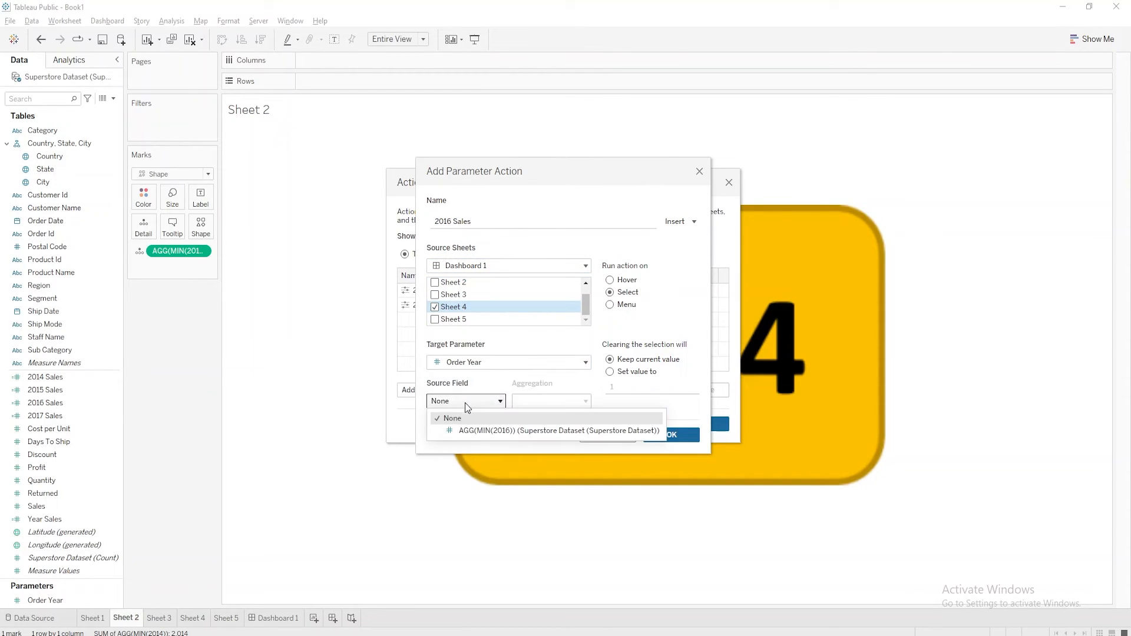
pyautogui.click(471, 432)
pyautogui.click(670, 435)
# Add a change-parameter action named 2017 Sales, sourced from Dashboard 1 with only Sheet 5 included
pyautogui.click(424, 389)
pyautogui.click(462, 361)
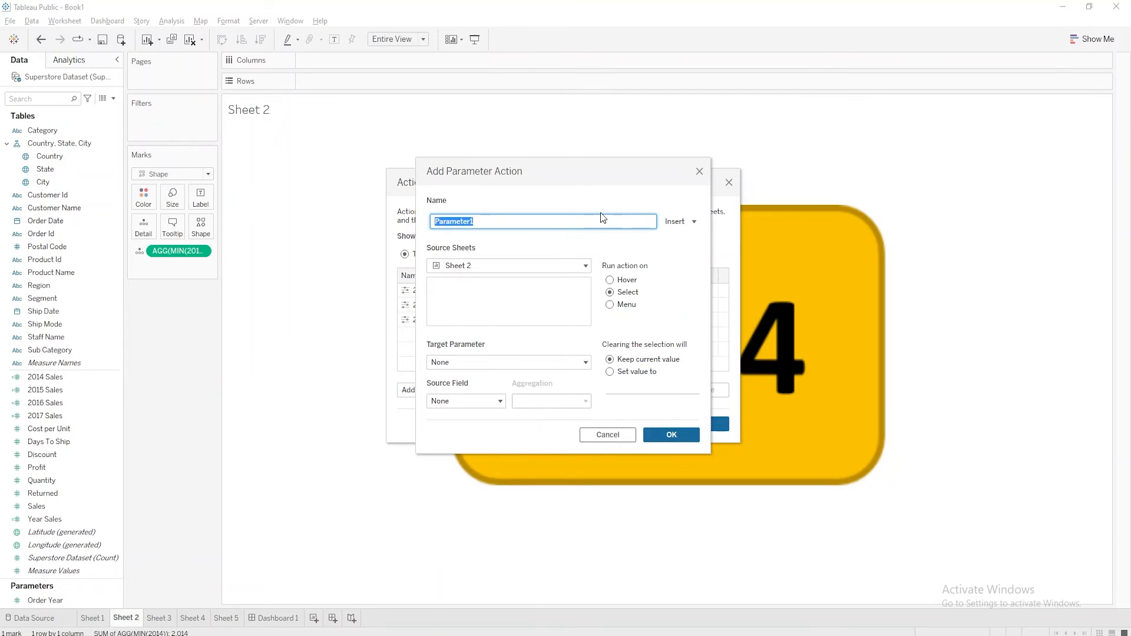
pyautogui.write('2017 Sales')
pyautogui.click(542, 265)
pyautogui.click(469, 306)
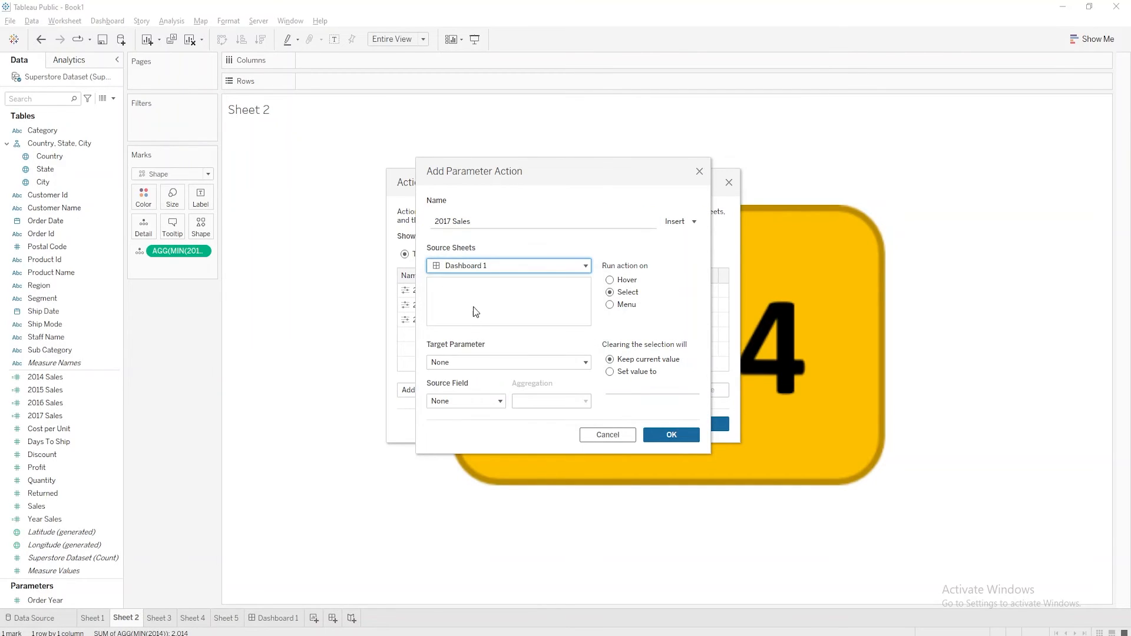
pyautogui.scroll(-1, 465, 305)
pyautogui.click(439, 319)
# Target the Order Year parameter with the sheet's 2017 calculation as source field, save the 2017 Sales action and close the actions list
pyautogui.click(471, 361)
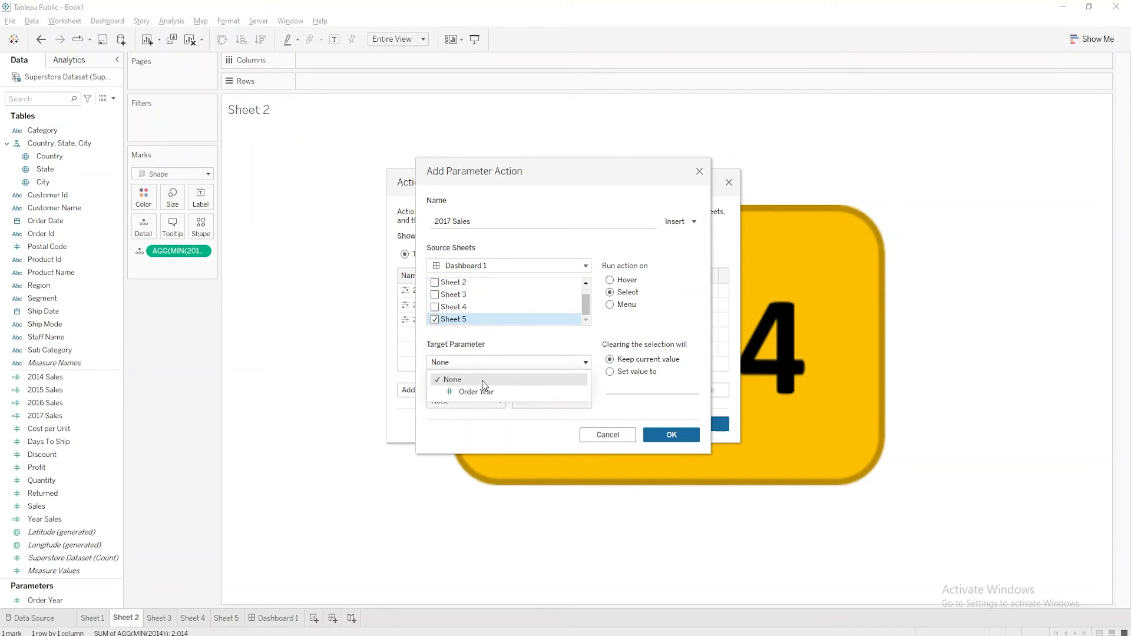
pyautogui.click(483, 390)
pyautogui.click(484, 401)
pyautogui.click(488, 430)
pyautogui.click(670, 434)
pyautogui.click(694, 424)
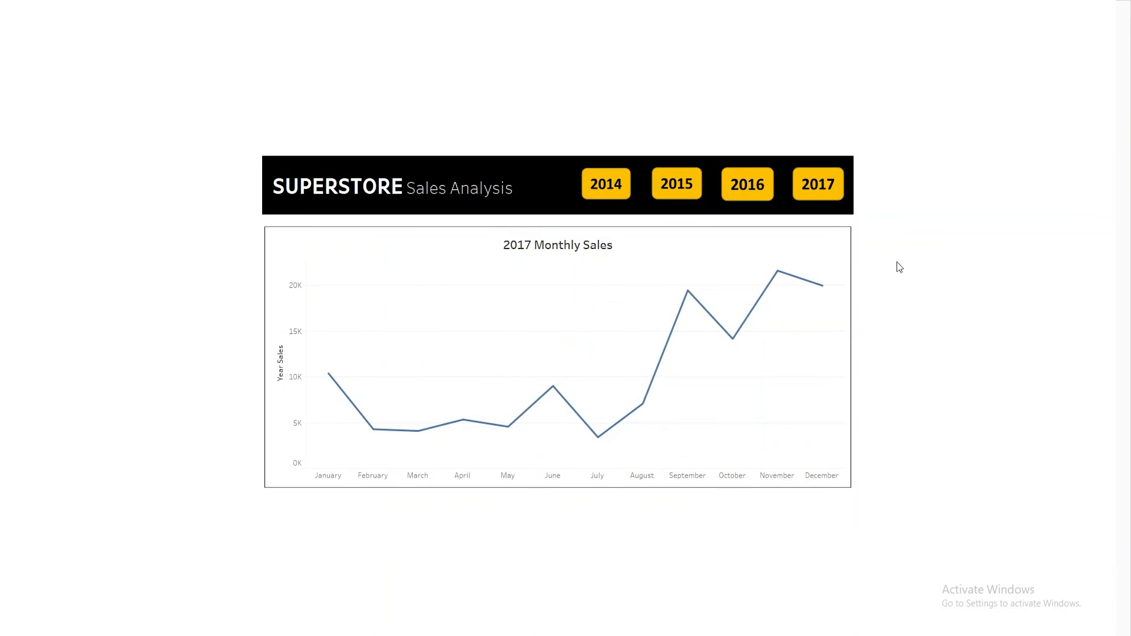
# Test the 2014, 2015, 2016 and 2017 year buttons on the presented dashboard, ending on 2017
pyautogui.click(614, 191)
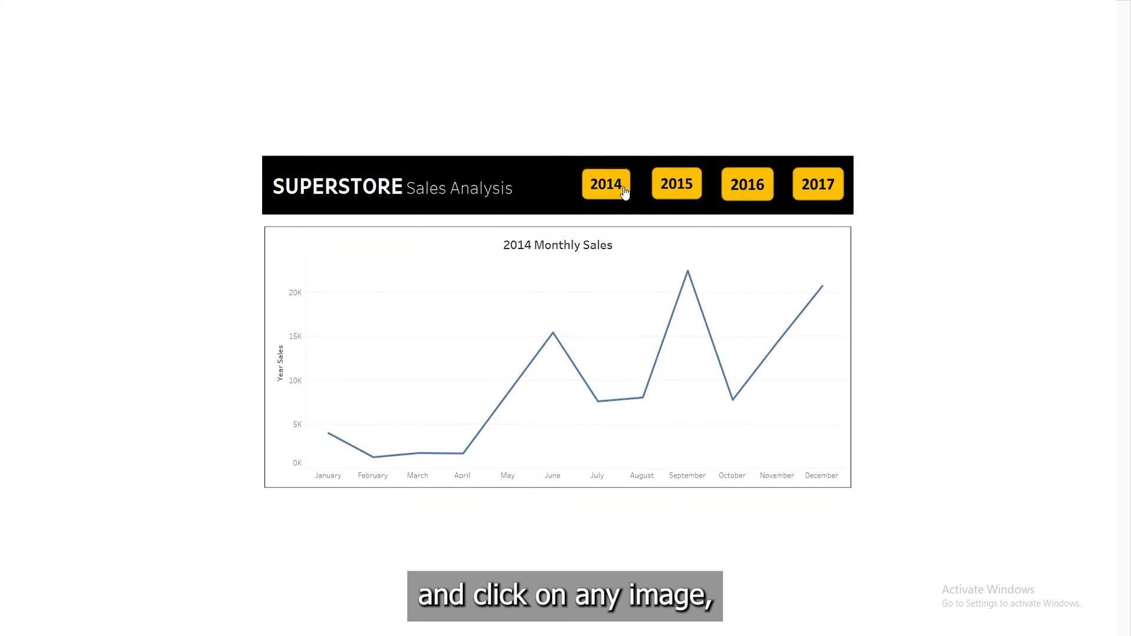
pyautogui.click(672, 195)
pyautogui.click(744, 190)
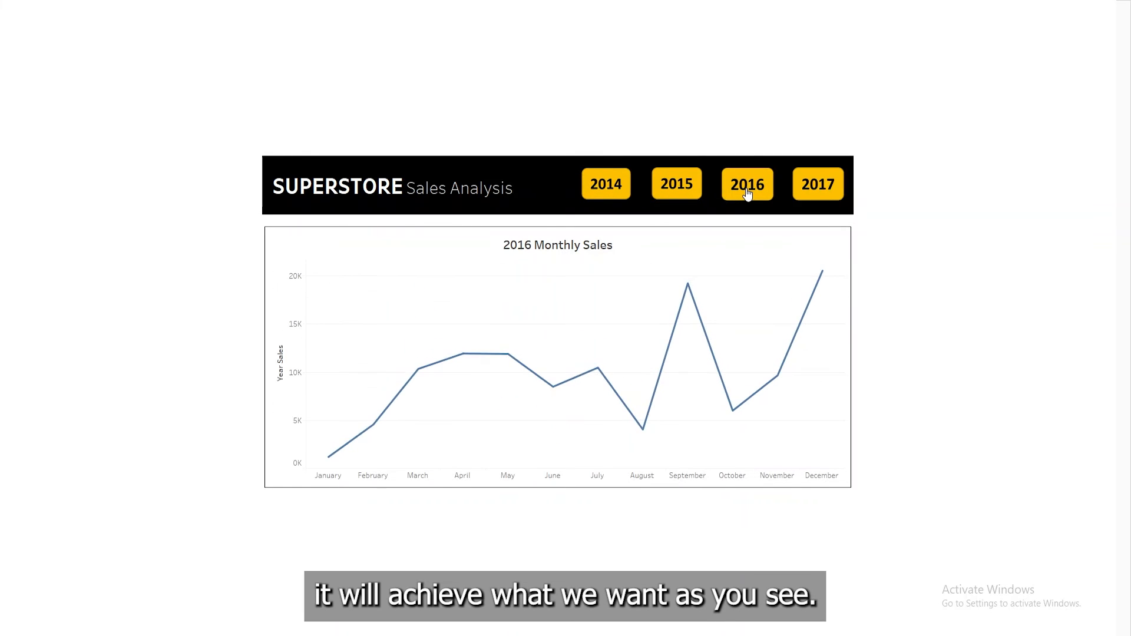
pyautogui.click(692, 192)
pyautogui.click(623, 187)
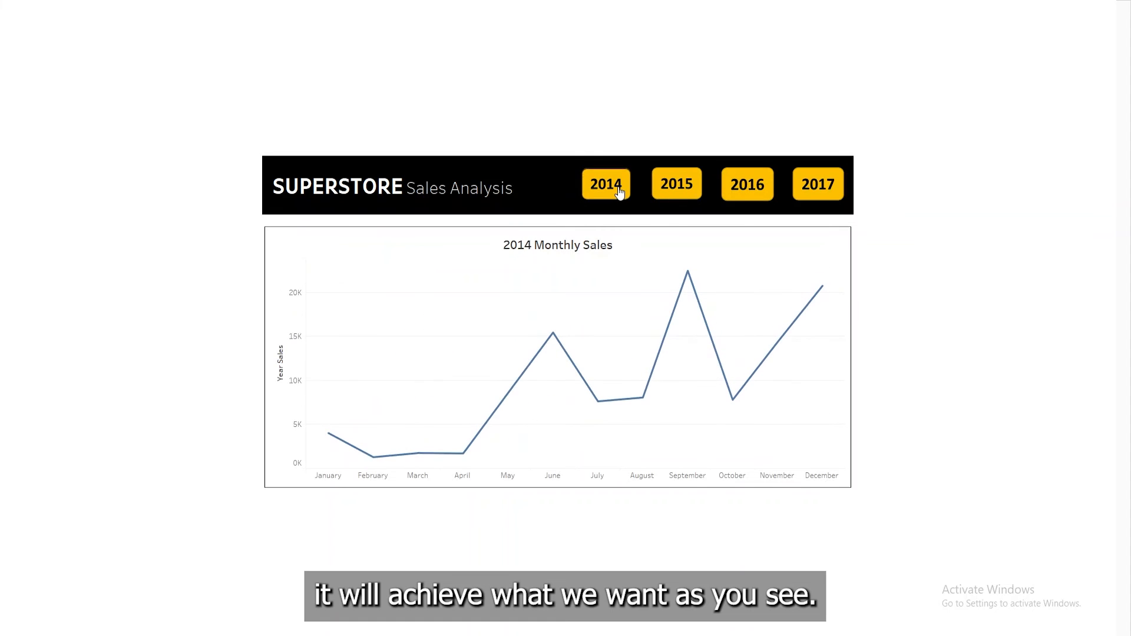
pyautogui.click(806, 195)
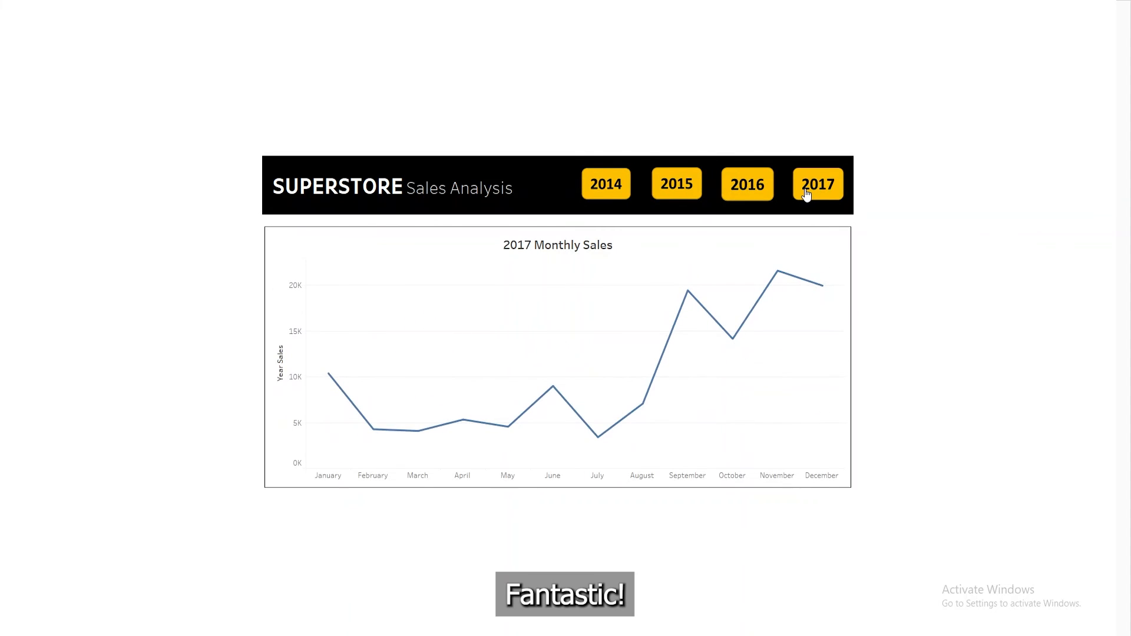